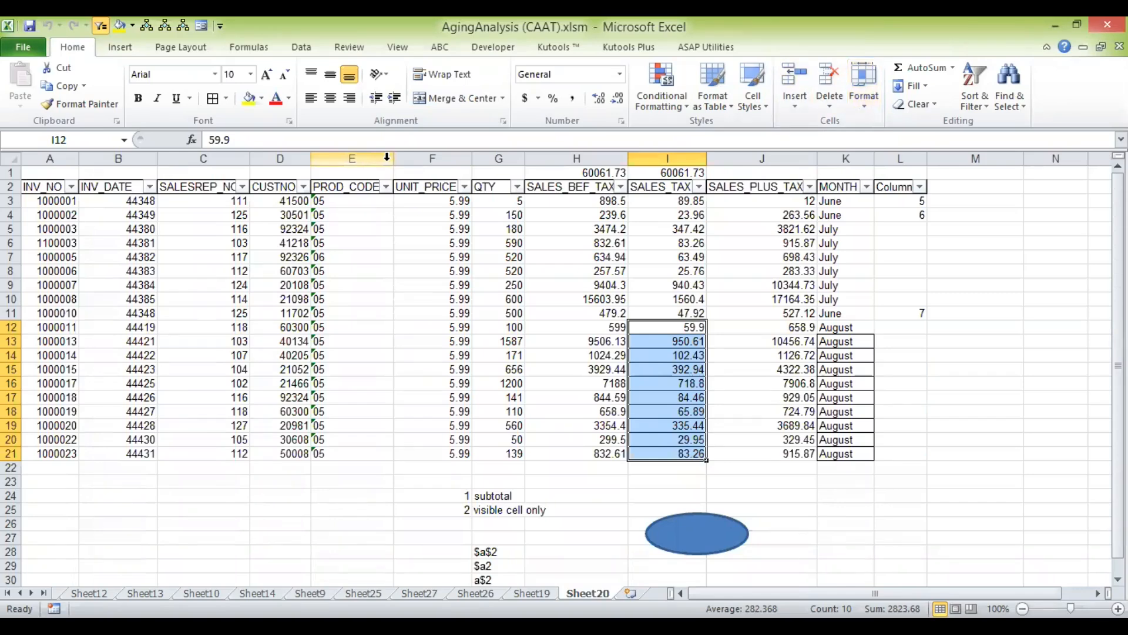
left_click(399, 48)
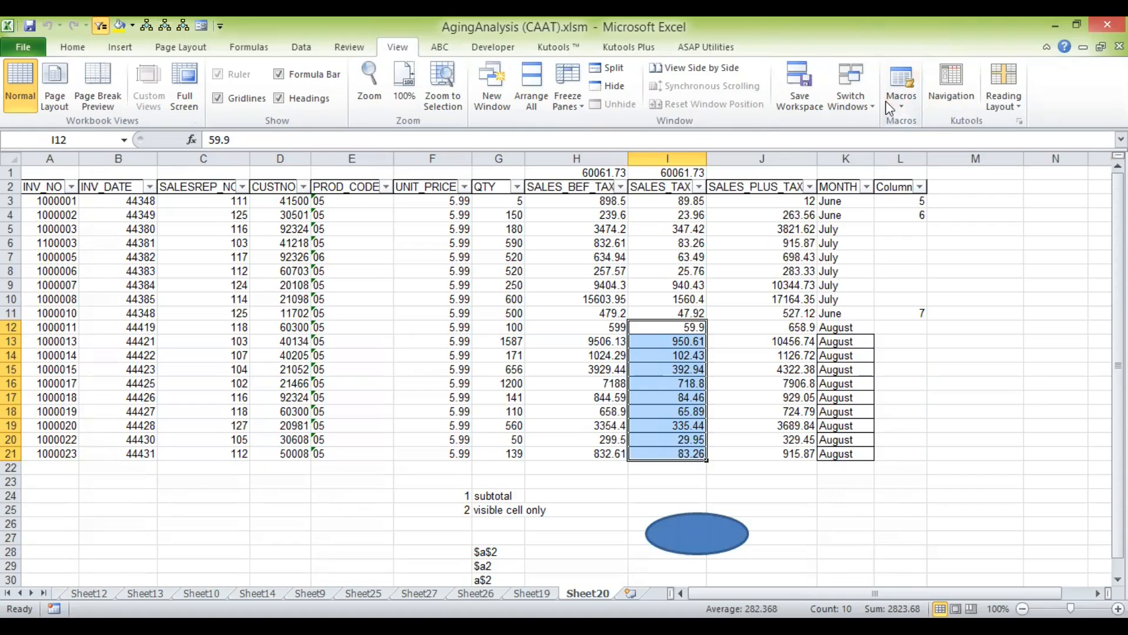
left_click(895, 108)
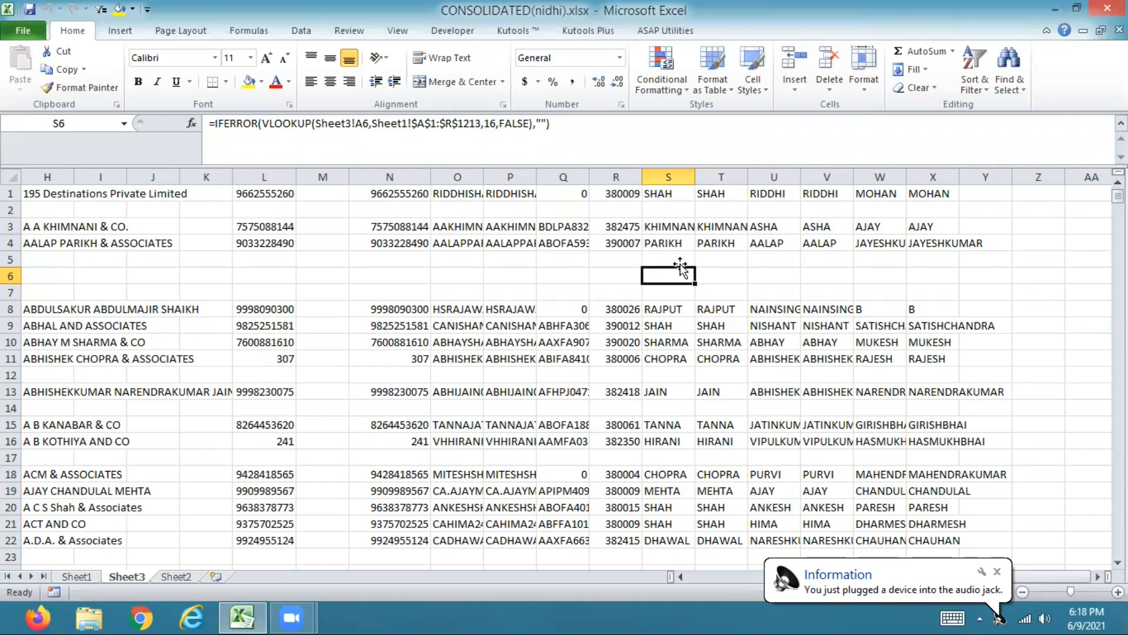
left_click(397, 35)
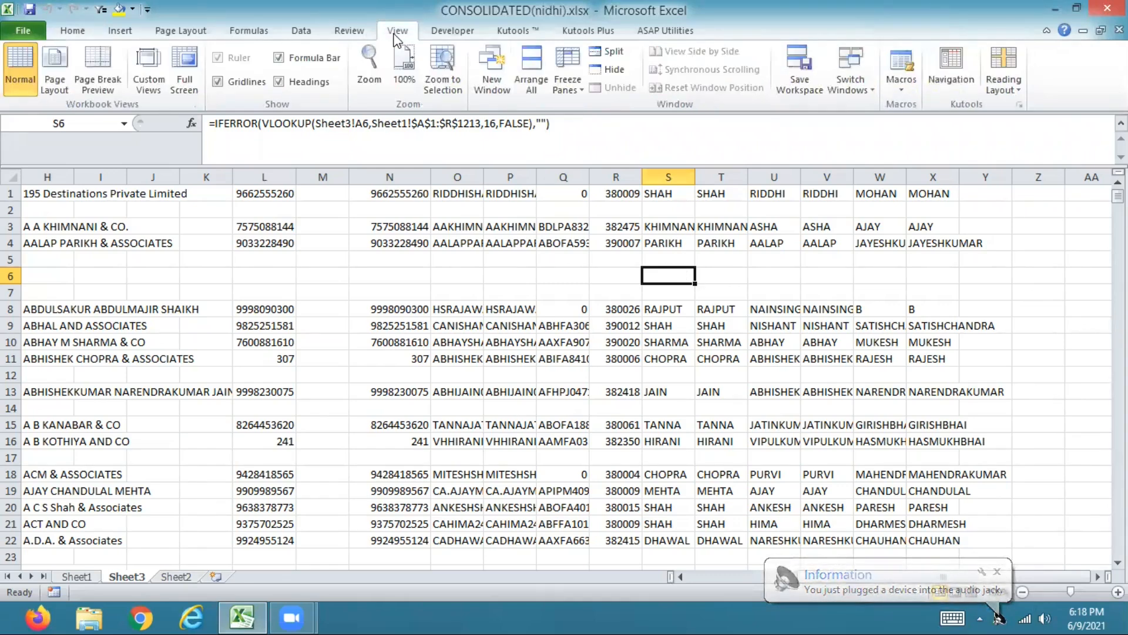
left_click(897, 86)
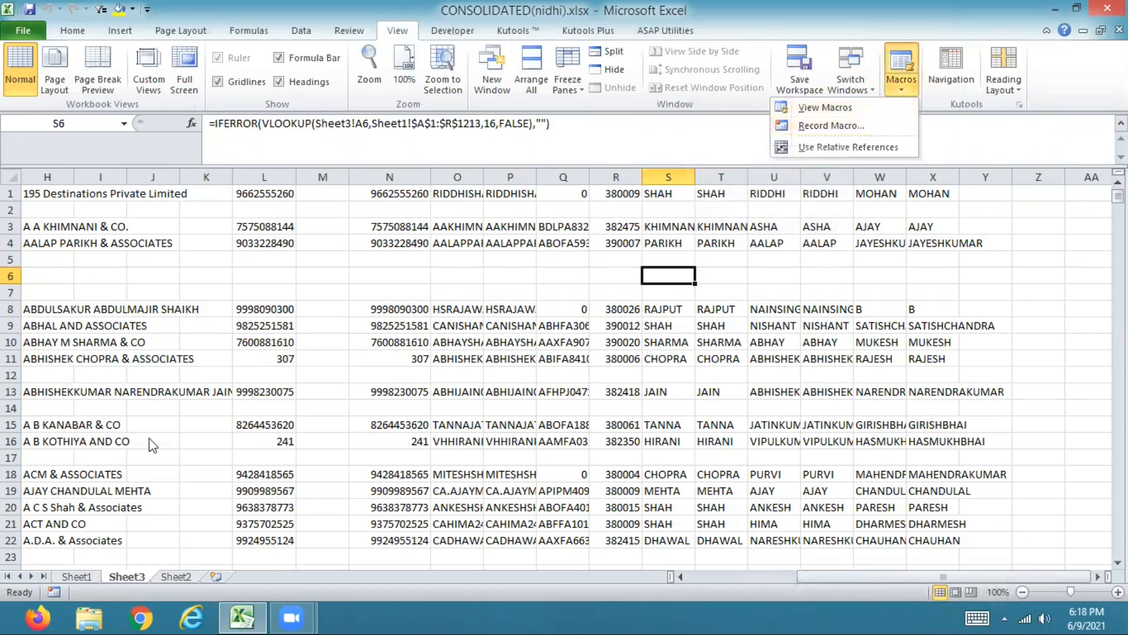
- Set up a new macro recording with the macro name "first second"
left_click(53, 591)
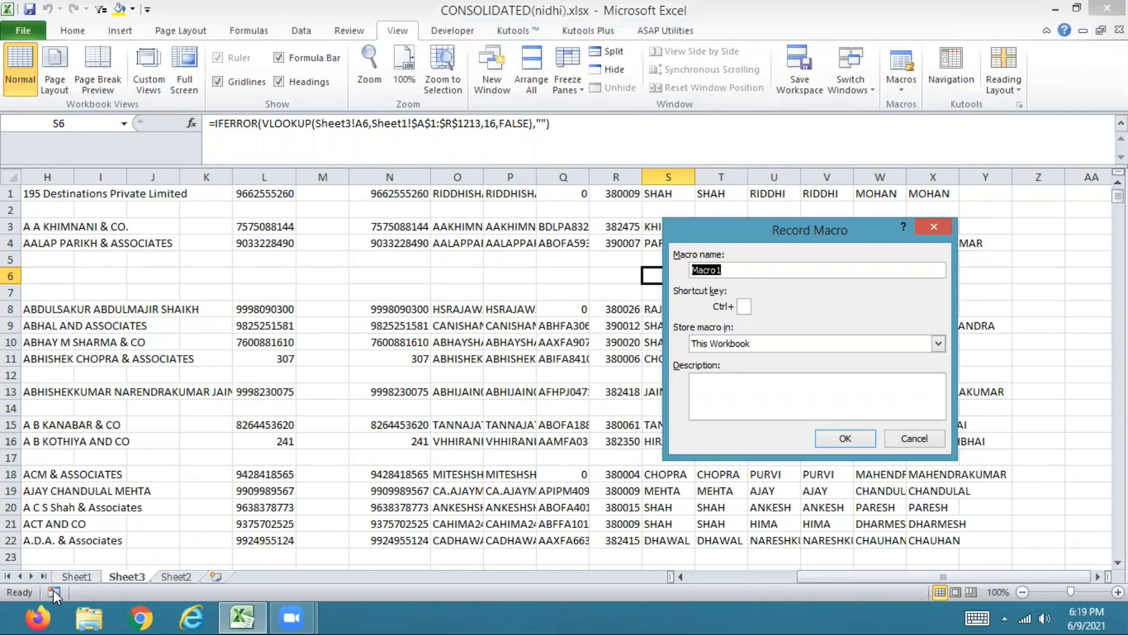
type("first second")
- Enter "first use macro" as the macro's description and try to start the recording
left_click(737, 404)
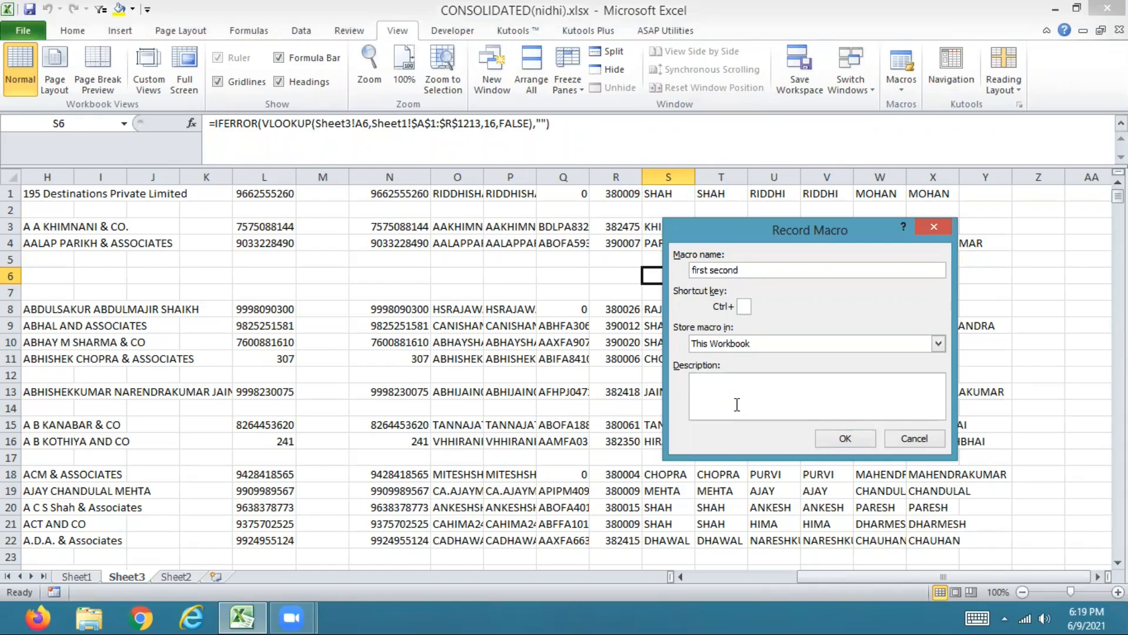
type("first try mac")
key("BackSpace")
key("BackSpace")
key("BackSpace")
key("BackSpace")
key("BackSpace")
key("BackSpace")
key("BackSpace")
key("BackSpace")
type("use macro")
left_click(843, 438)
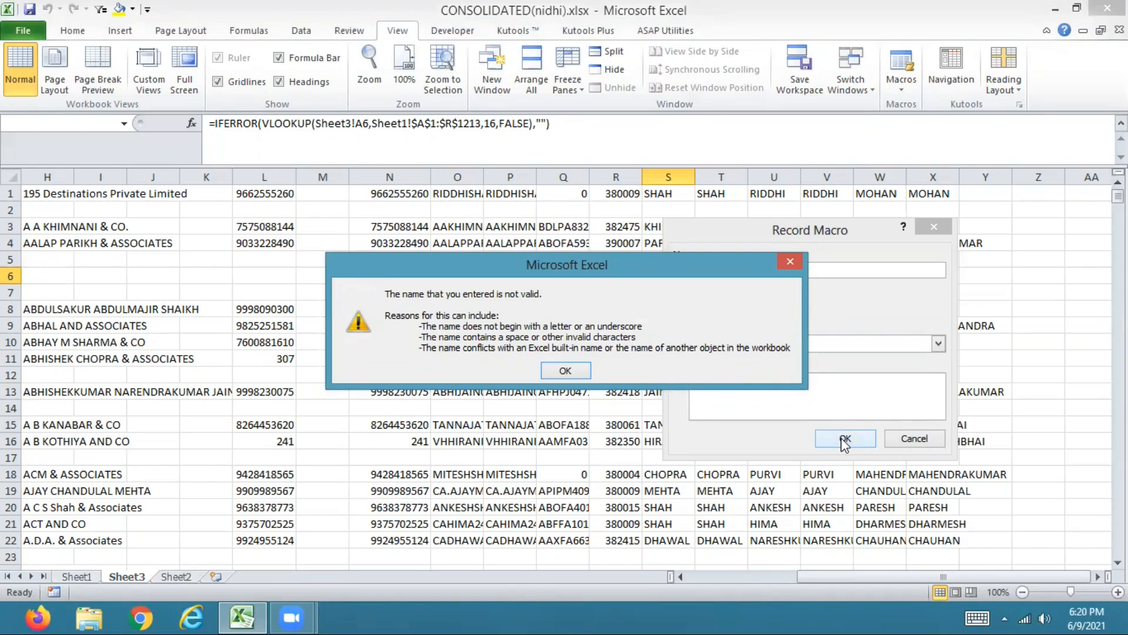
left_click(566, 371)
- Shorten the macro name to "first" and cancel the recording setup
key("BackSpace")
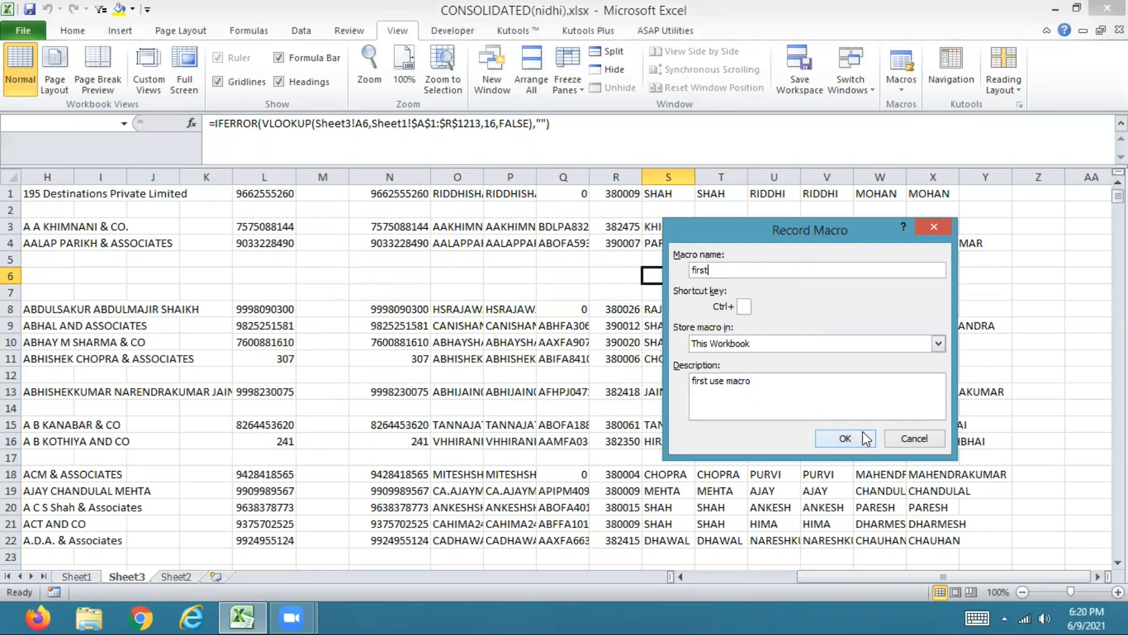
left_click(916, 436)
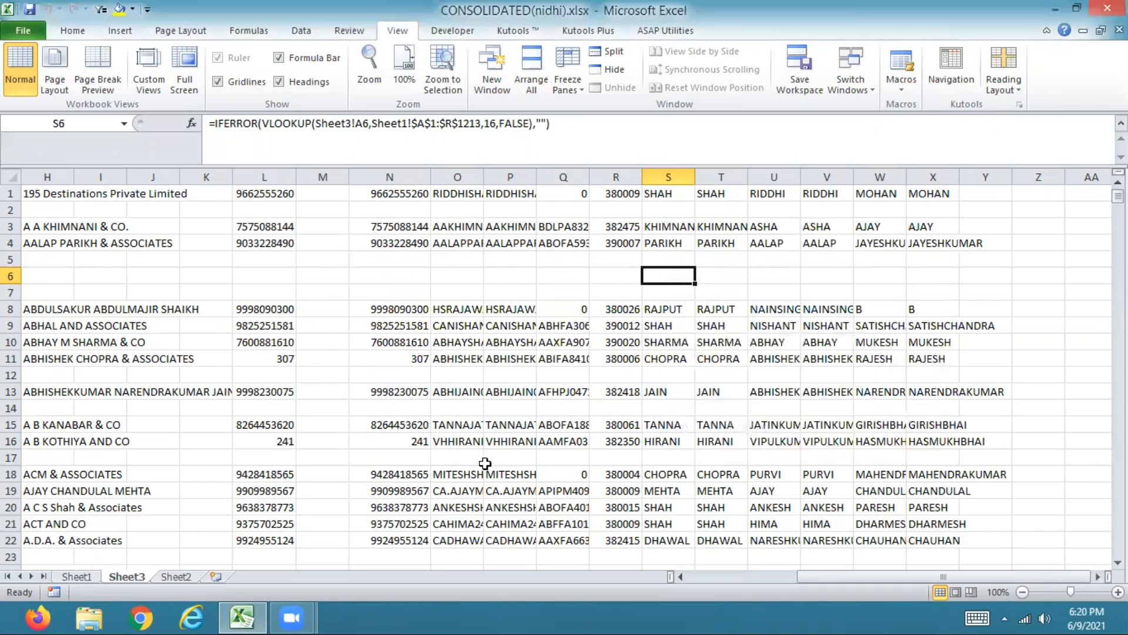
left_click(54, 592)
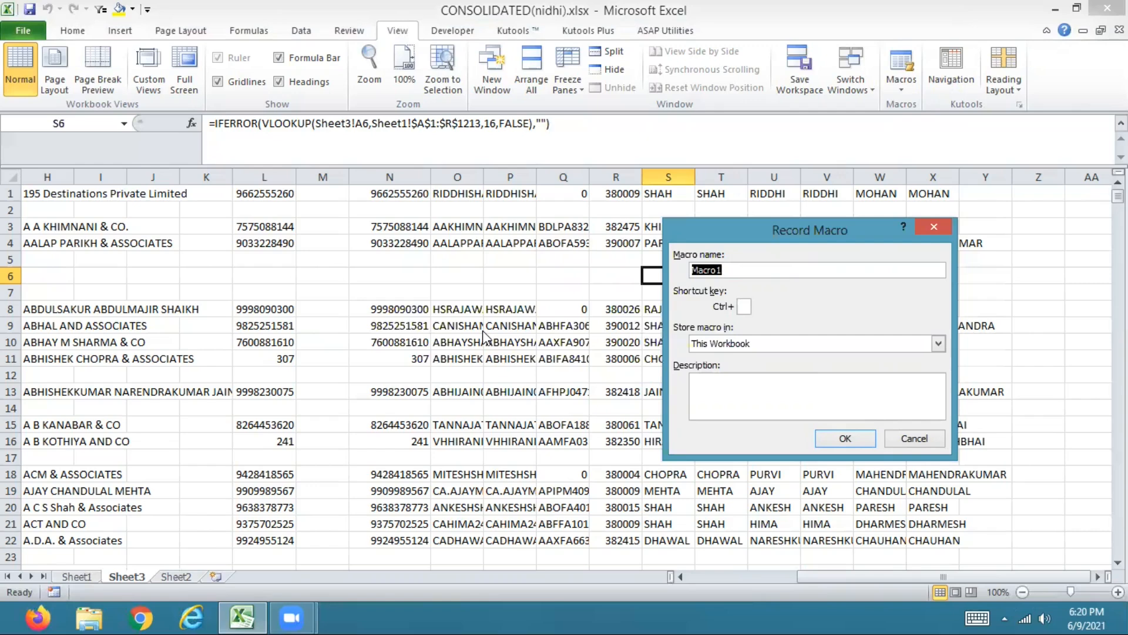
left_click(916, 439)
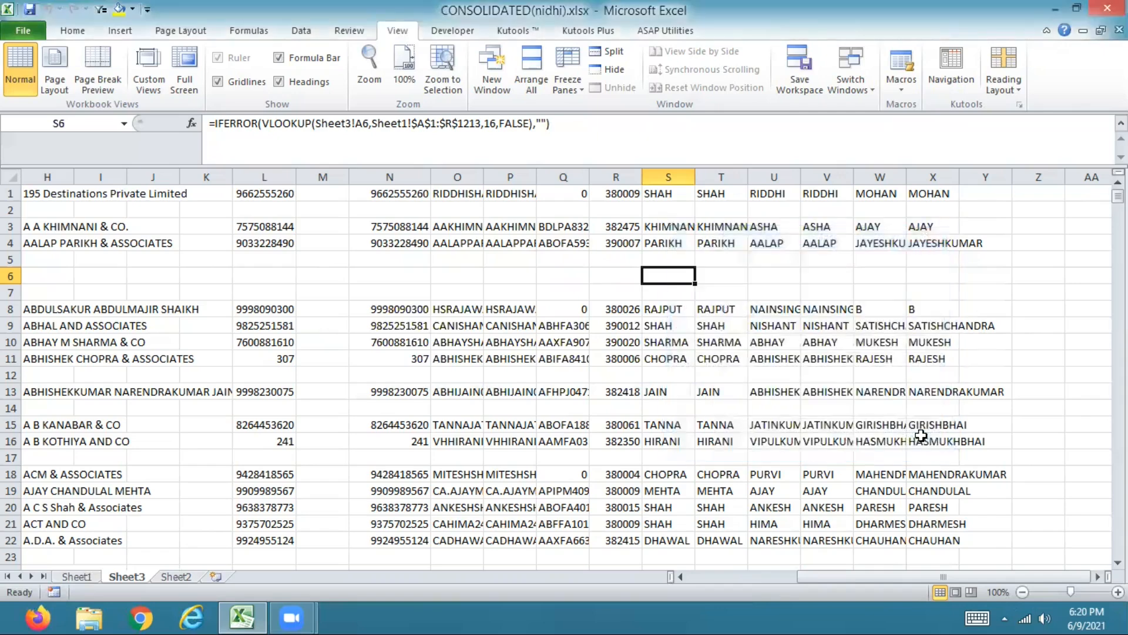
- Check the list of existing macros in all open workbooks
left_click(903, 89)
left_click(846, 109)
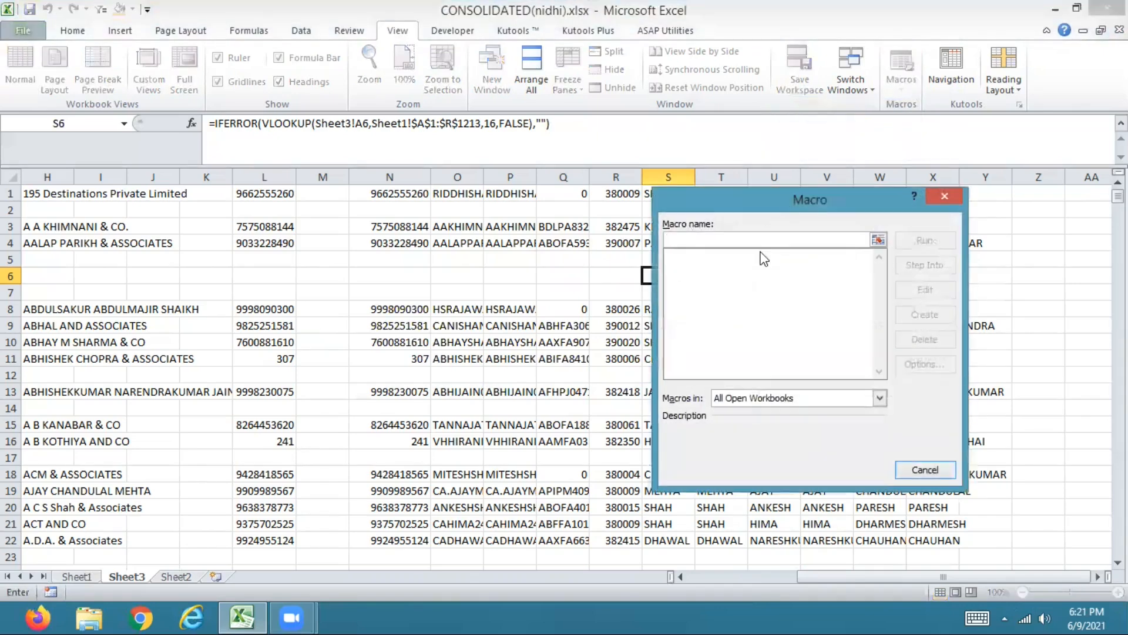
left_click(925, 469)
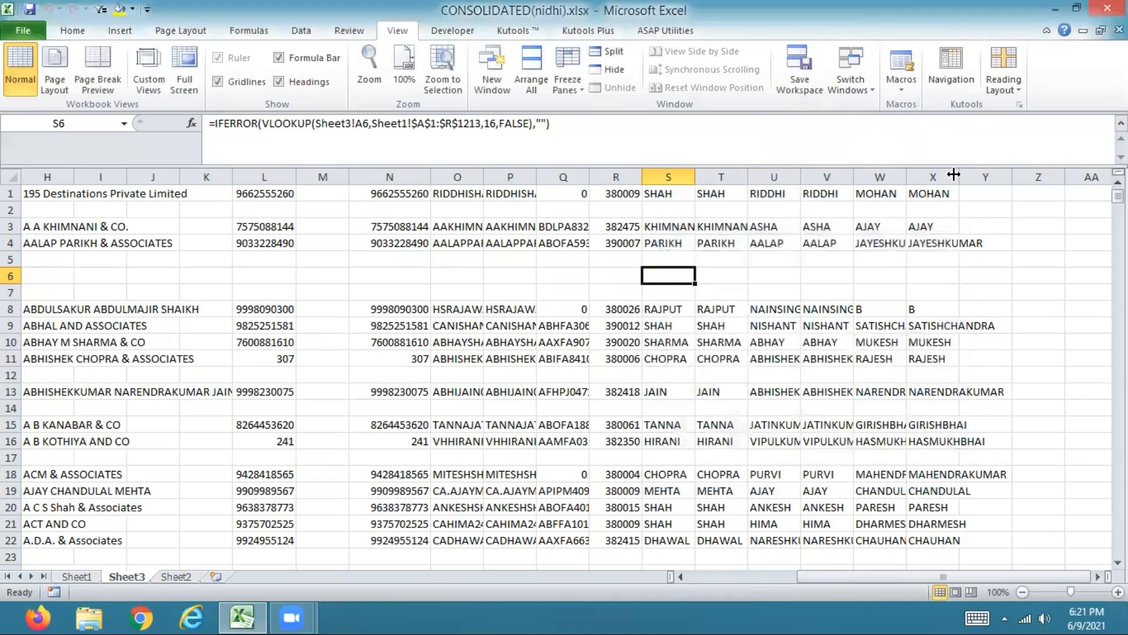
- Set up a new macro recording, try Ctrl+Shift+K and Ctrl+Shift+C as its shortcut, and clear the shortcut
left_click(902, 89)
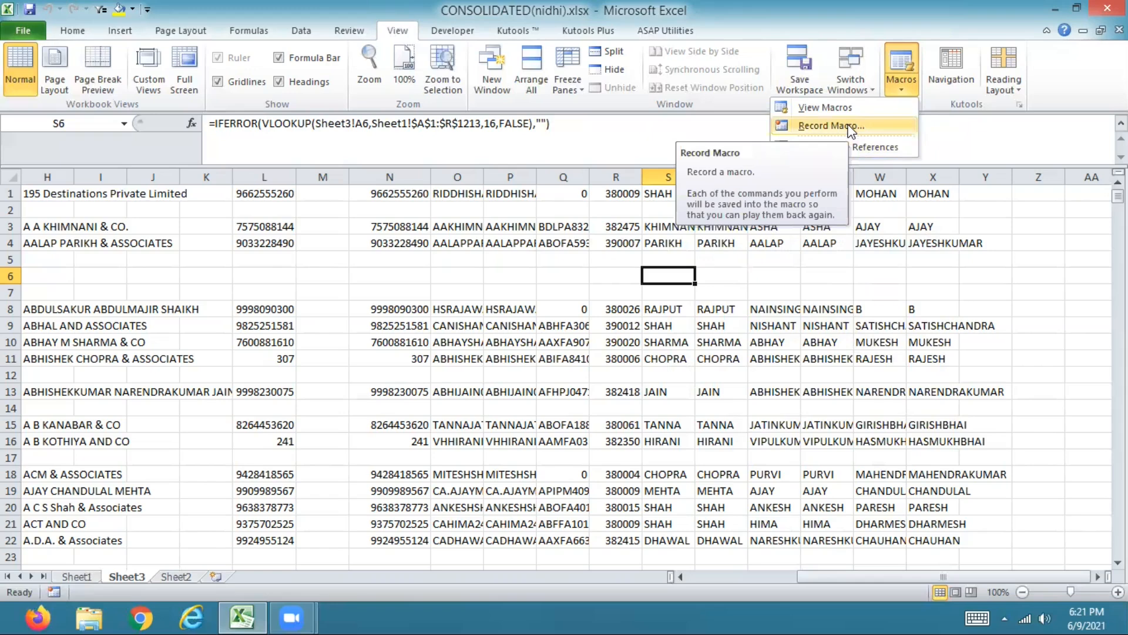
left_click(851, 126)
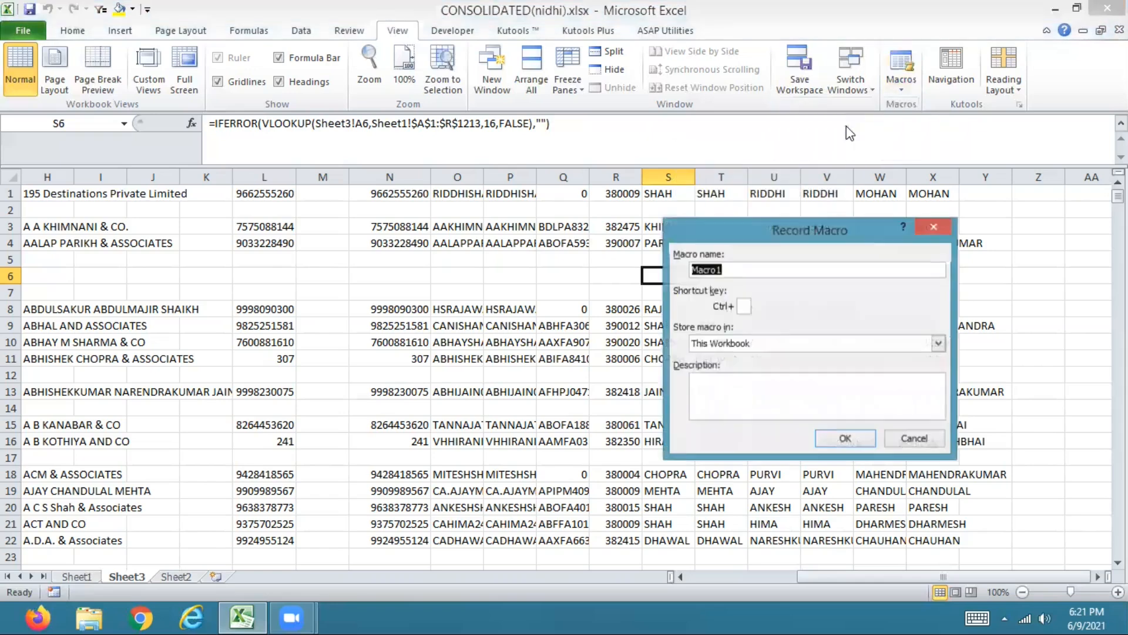
left_click(745, 305)
type("K")
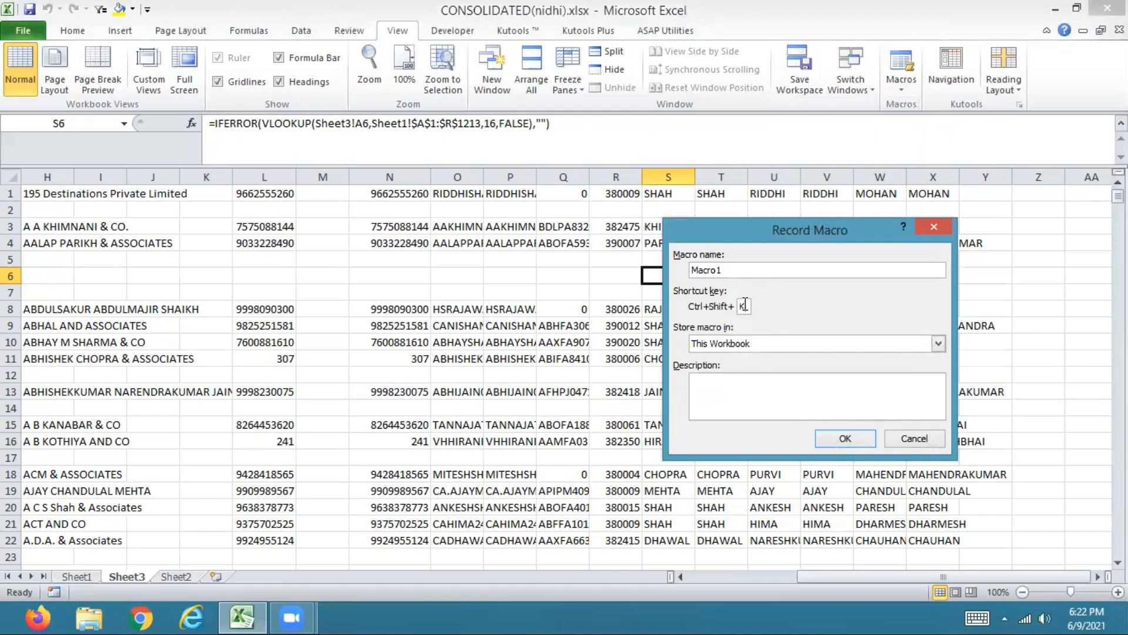
key("BackSpace")
type("C")
key("BackSpace")
- Enter "COLOR MACRO" as the macro's description and cancel the recording setup
left_click(702, 399)
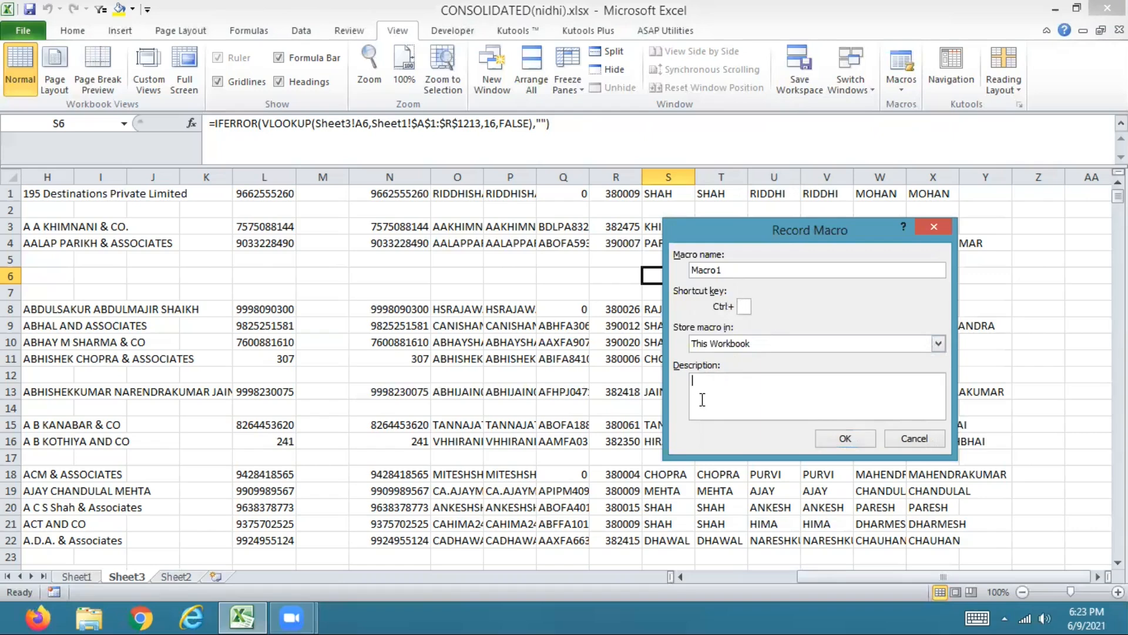
type("COLOR MACRO")
left_click(915, 438)
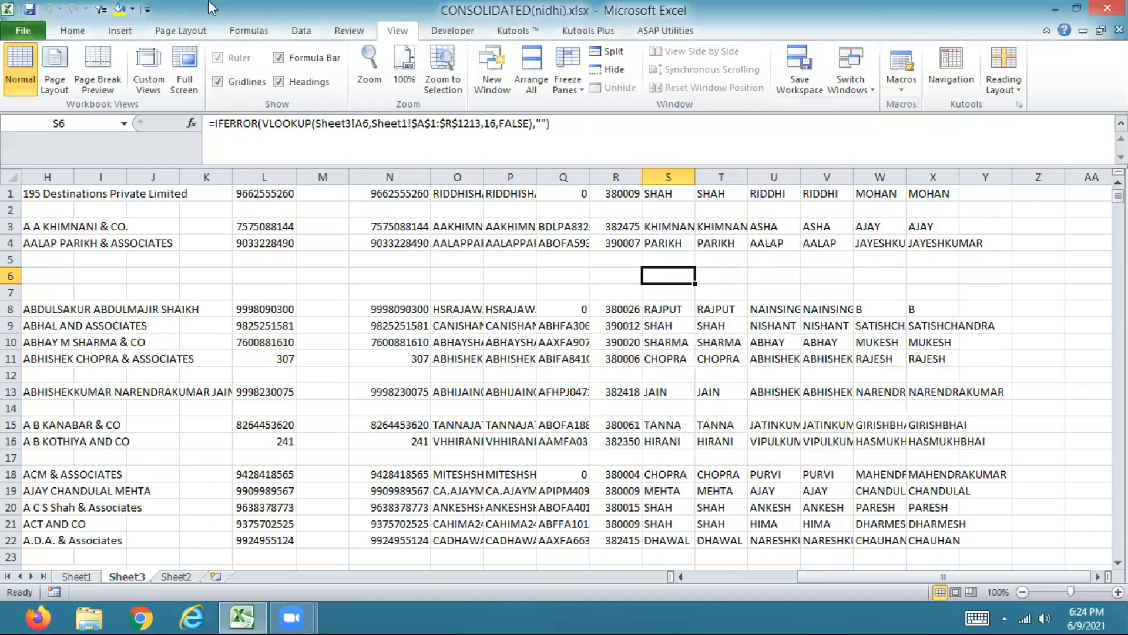
- Prepare to save a copy of the workbook on the Desktop as an Excel Macro-Enabled Workbook (*.xlsm)
left_click(21, 31)
key("Escape")
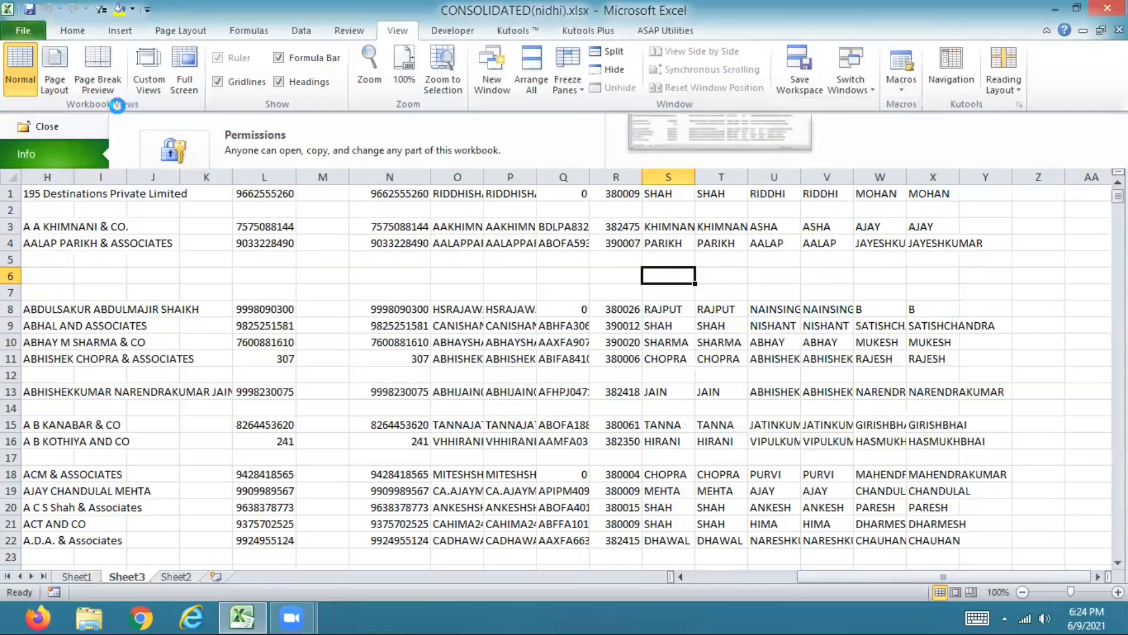
key("F12")
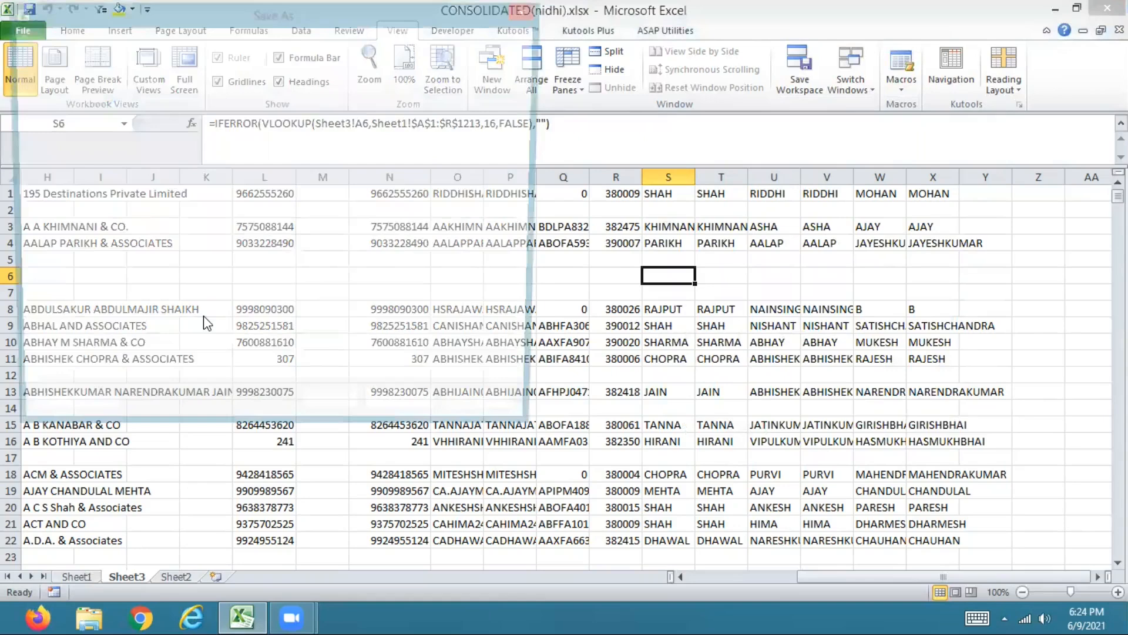
left_click(206, 328)
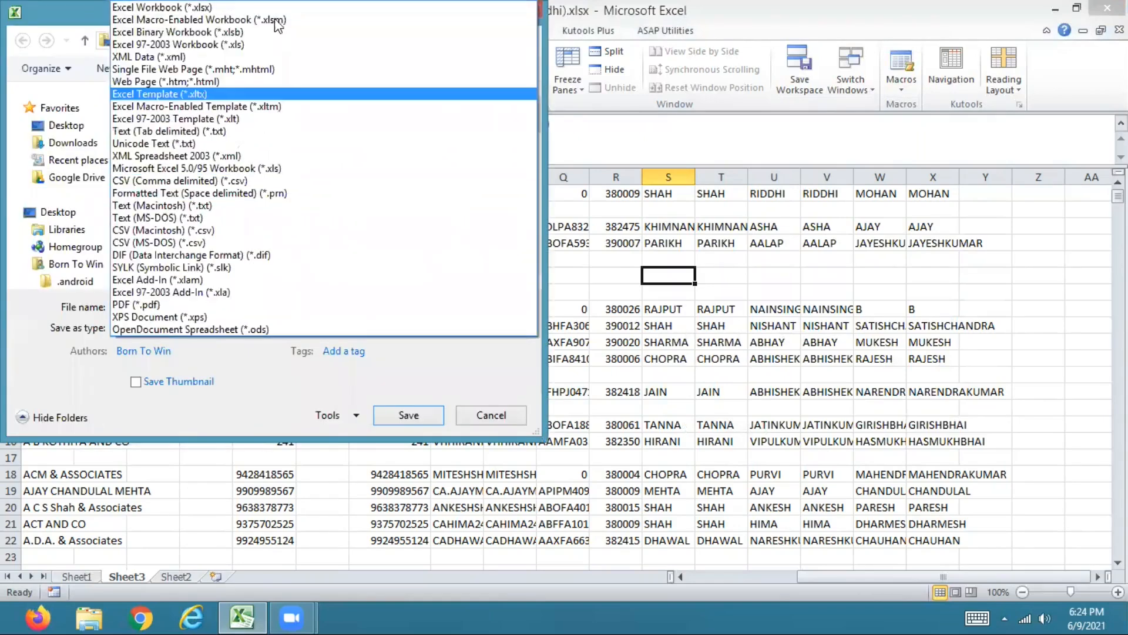
left_click(170, 20)
left_click(77, 131)
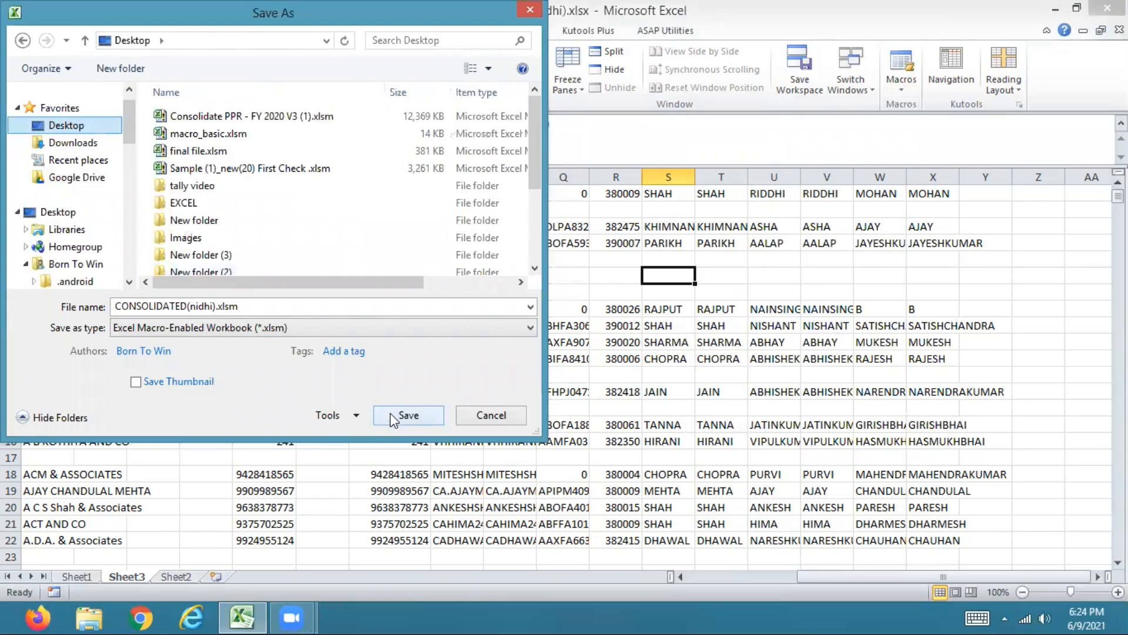
- Remove the parenthesised suffix from the file name and save the workbook as CONSOLIDATED.xlsm
double_click(216, 306)
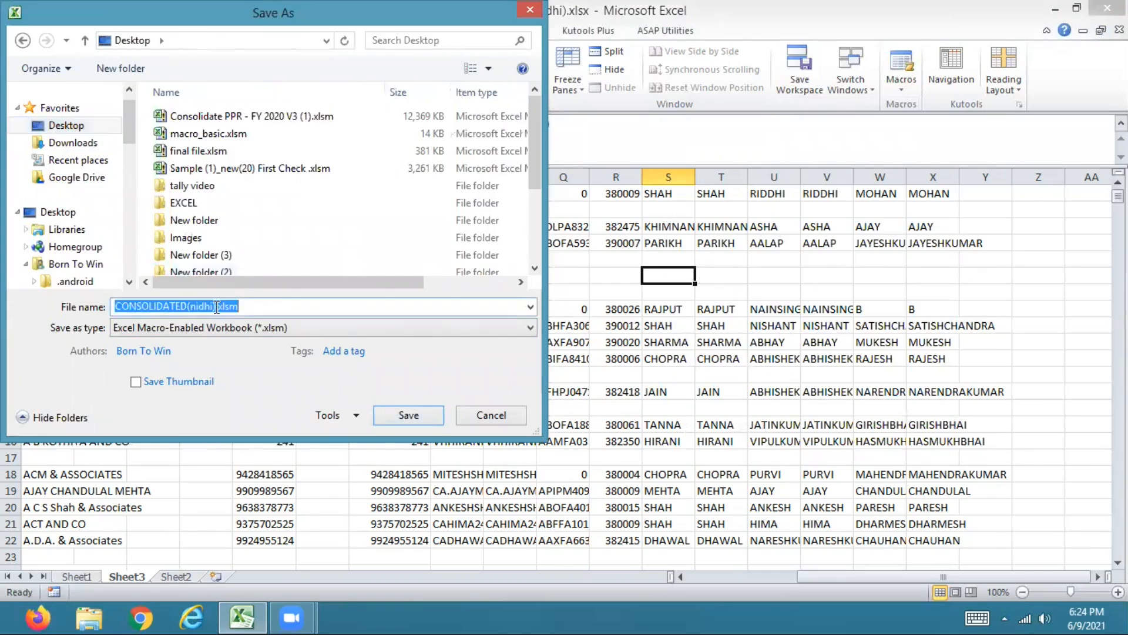
left_click(216, 307)
key("BackSpace")
key("BackSpace")
key("BackSpace")
key("BackSpace")
key("BackSpace")
key("BackSpace")
key("BackSpace")
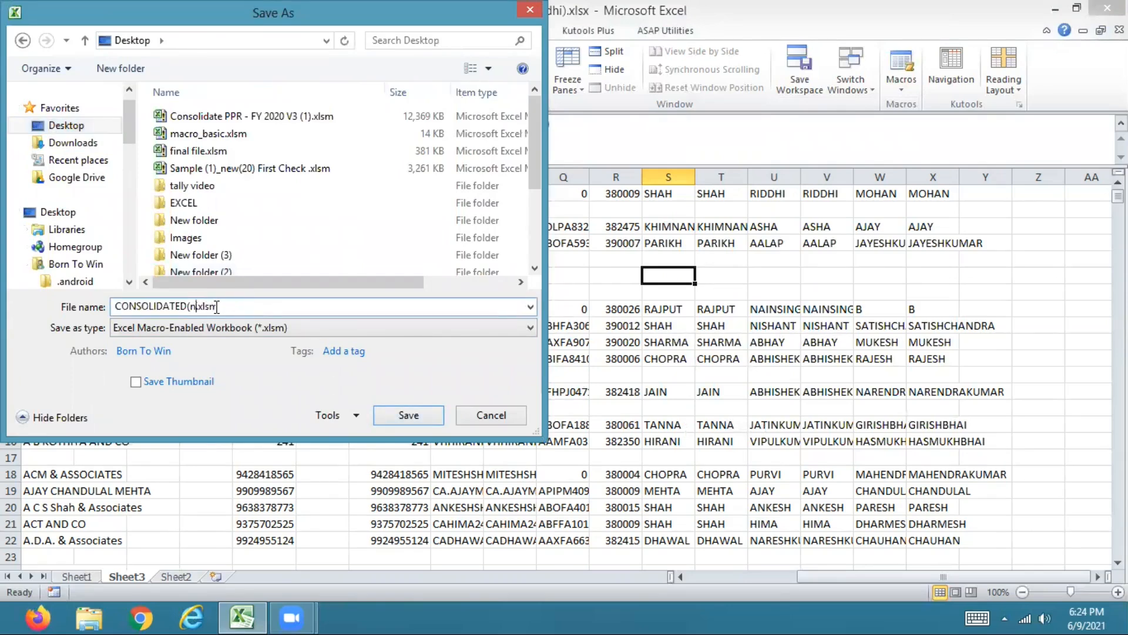
left_click(418, 420)
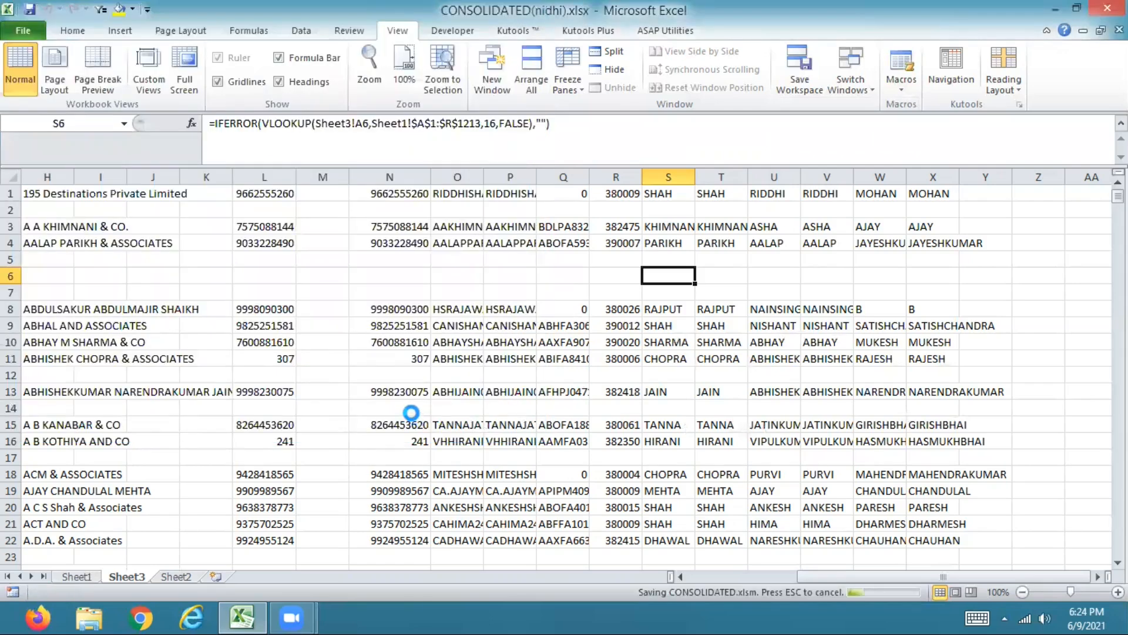
- Inspect the type and details of the saved CONSOLIDATED.xlsm file on the desktop, and return to the workbook in Excel
left_click(1053, 10)
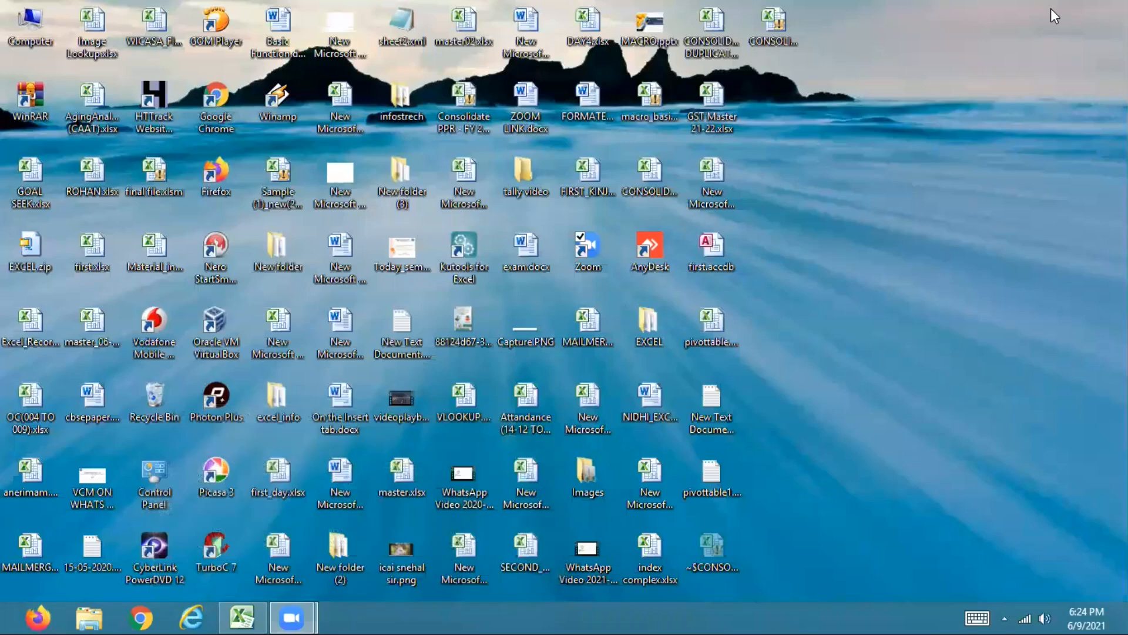
left_click(778, 32)
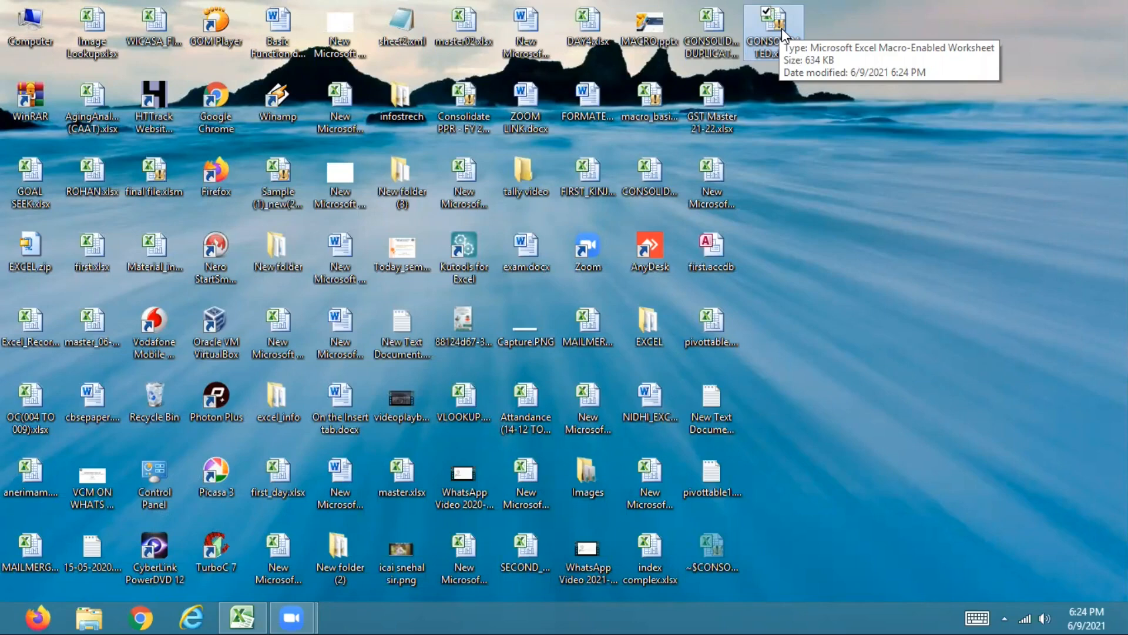
mouse_move(297, 607)
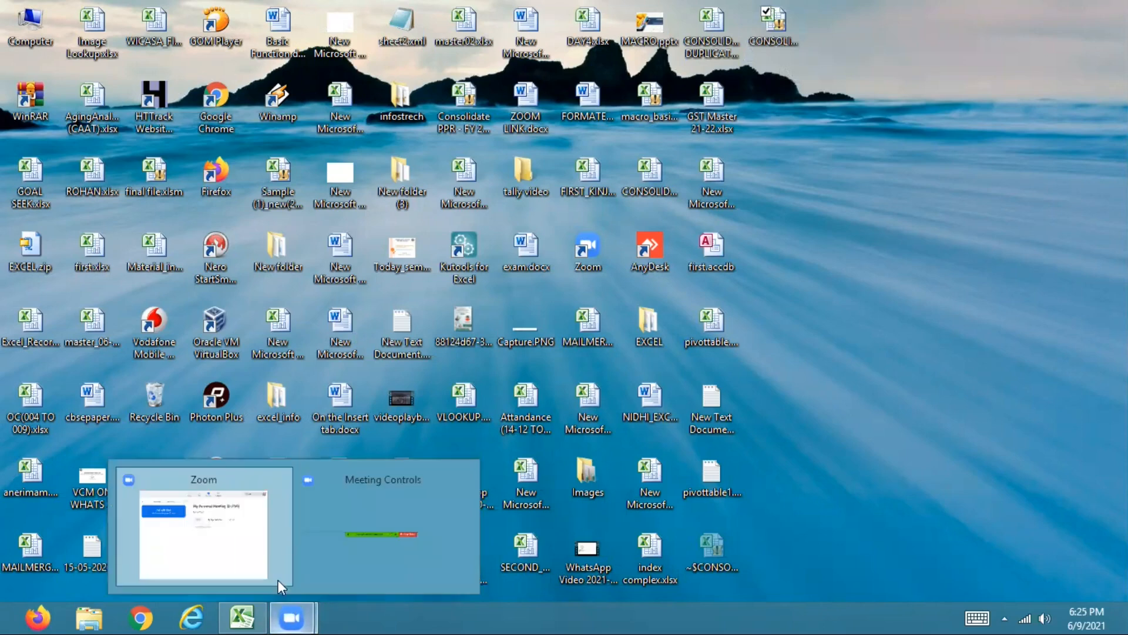
left_click(368, 505)
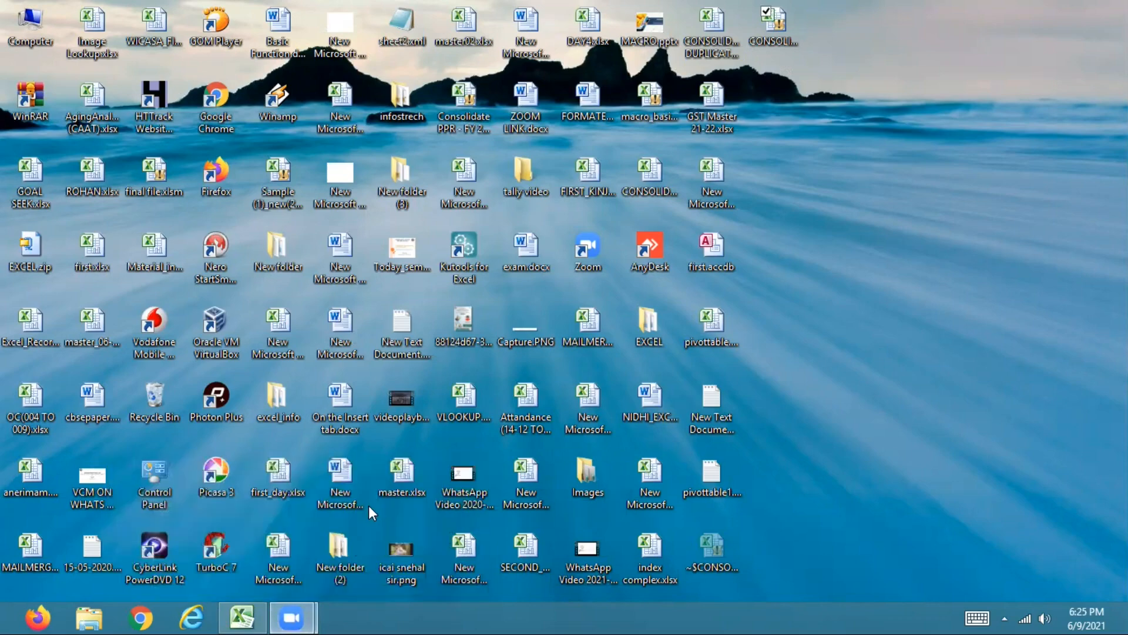
left_click(248, 615)
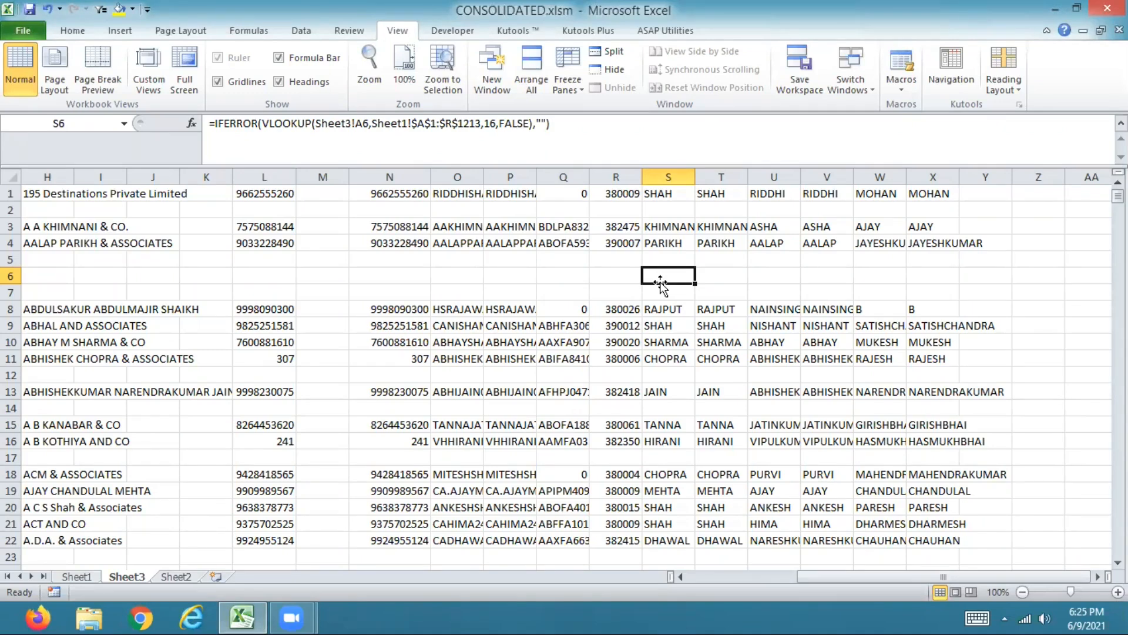
left_click(1055, 10)
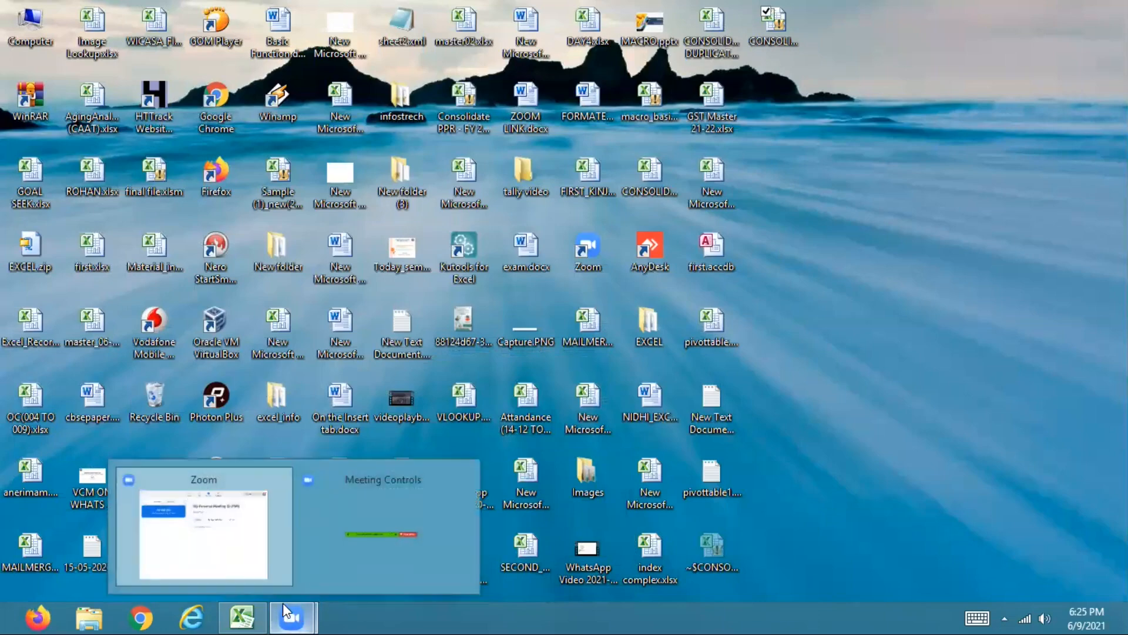
left_click(247, 615)
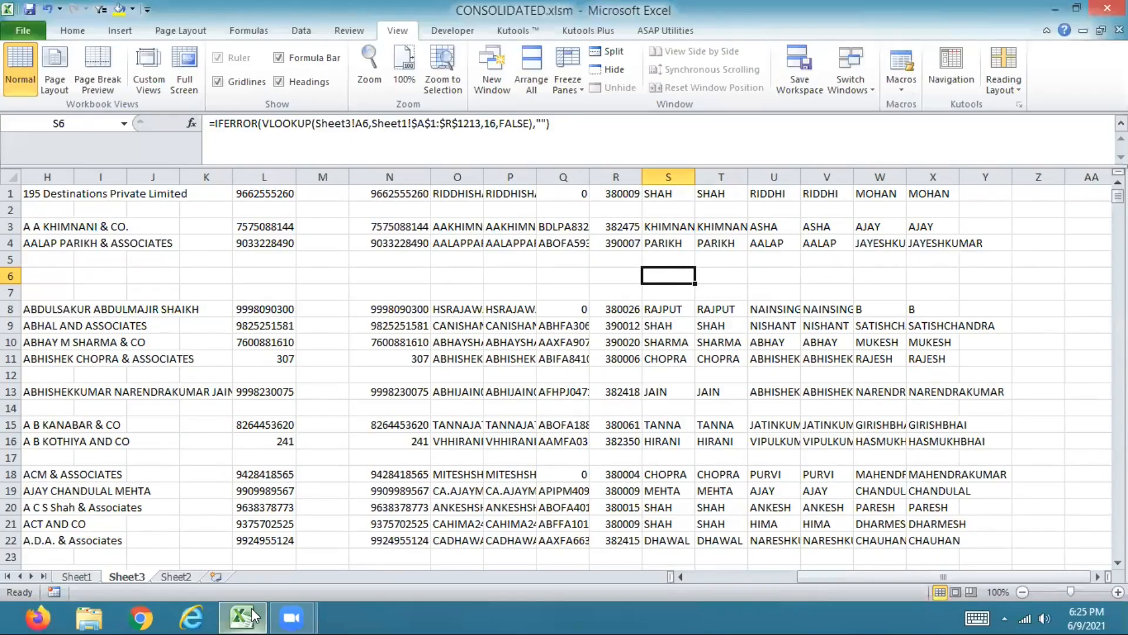
- Begin setting up a new macro recording and assign Ctrl+Shift+U as its shortcut, keeping storage in This Workbook
left_click(901, 93)
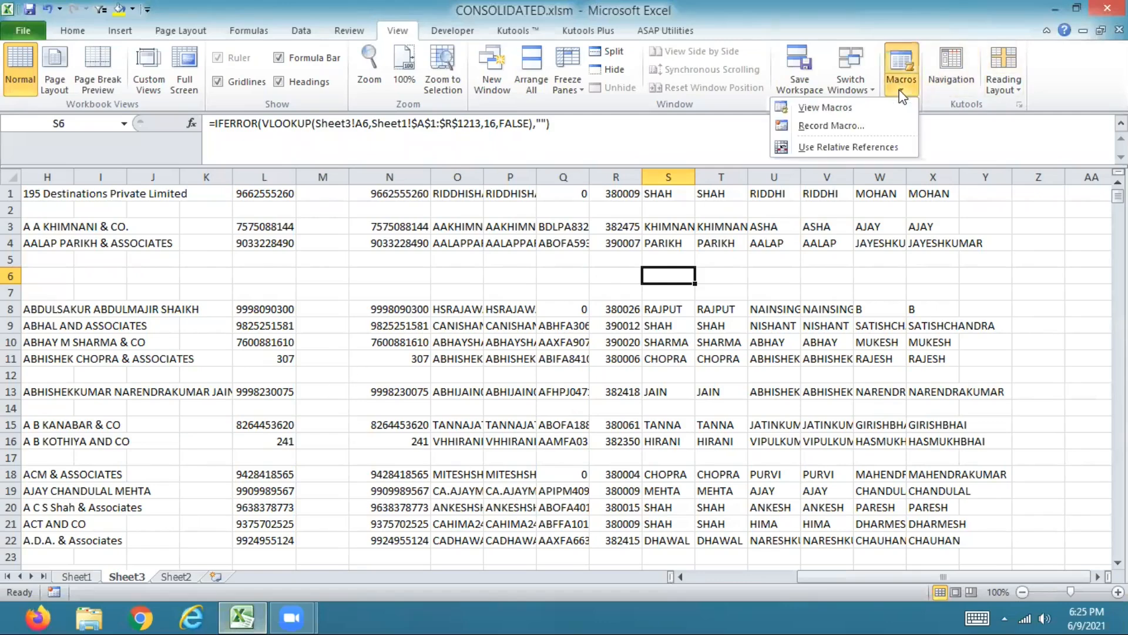
left_click(859, 122)
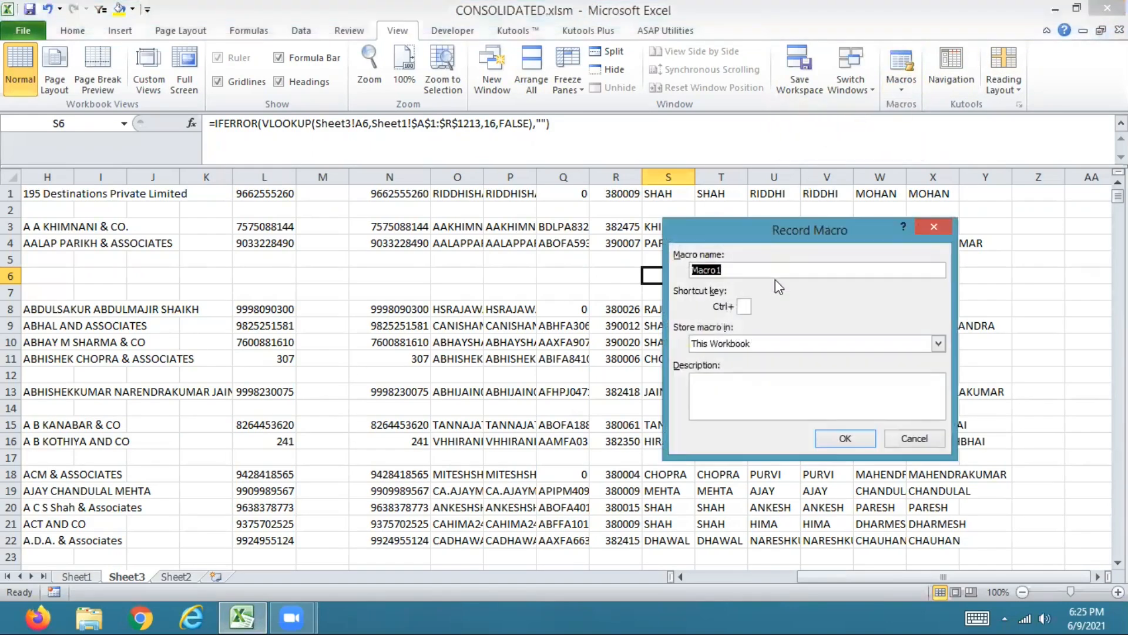
left_click(746, 306)
left_click(737, 344)
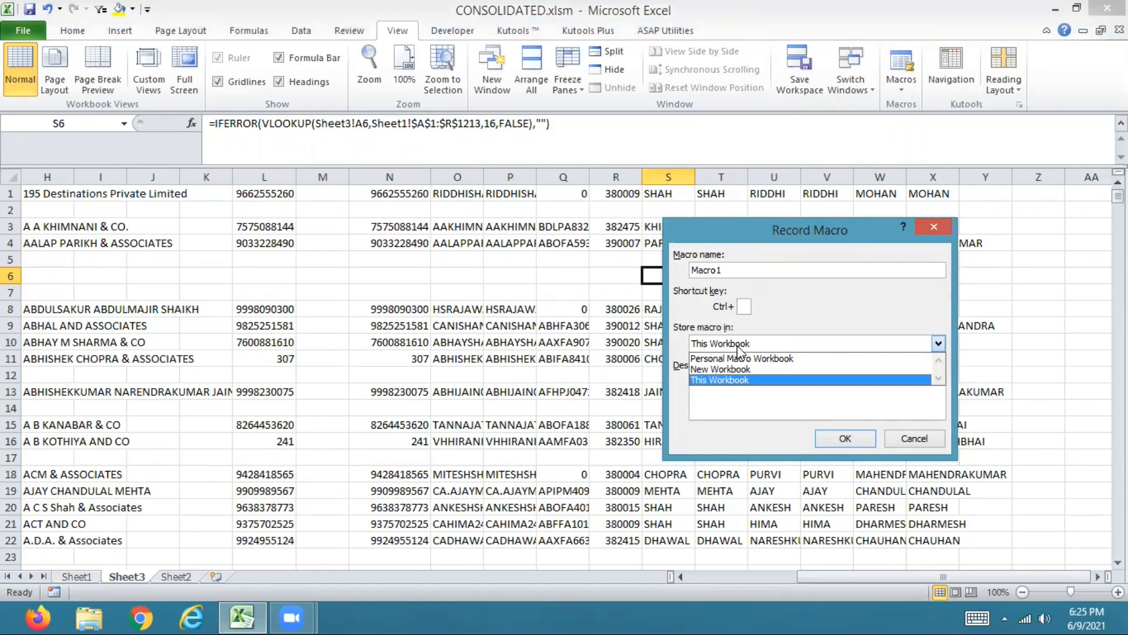
left_click(736, 348)
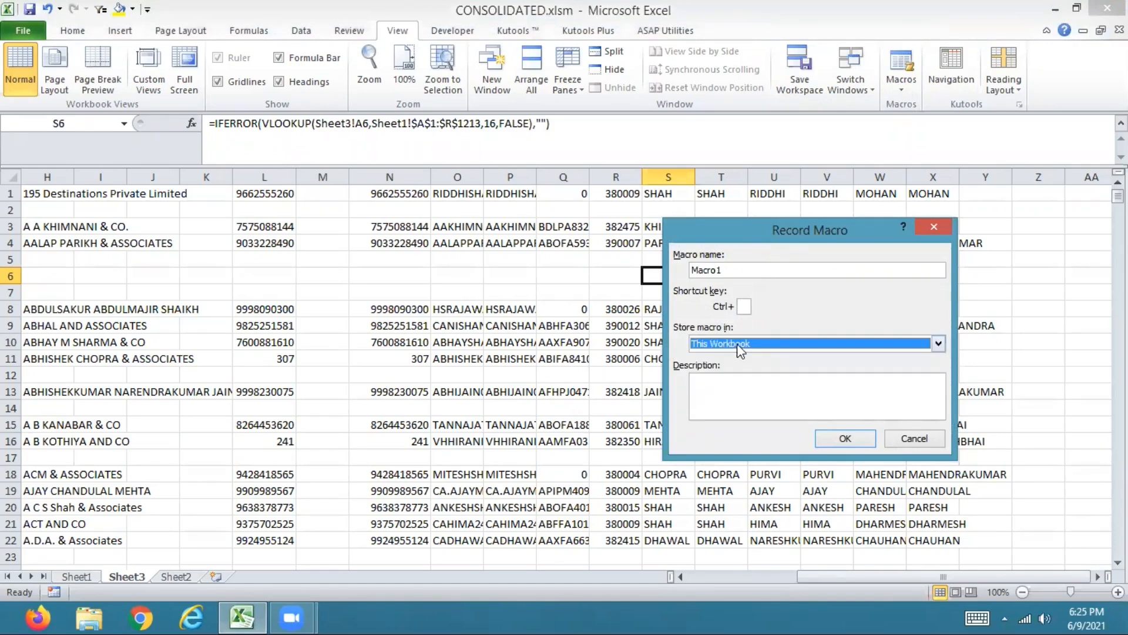
left_click(744, 305)
type("U")
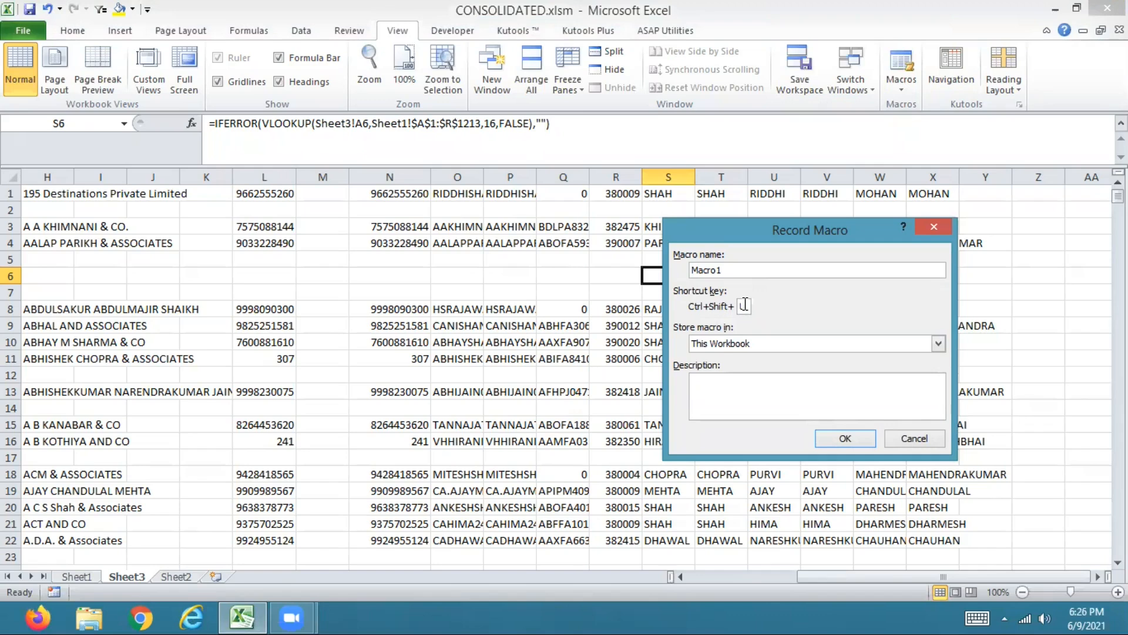
- Enter "COLOR MACRO" as the description of the macro
left_click(757, 376)
type("COLOR ACRO")
key("BackSpace")
key("BackSpace")
key("BackSpace")
key("BackSpace")
type("MACRO")
- Change the macro's storage location to New Workbook and leave the recording setup
left_click(834, 348)
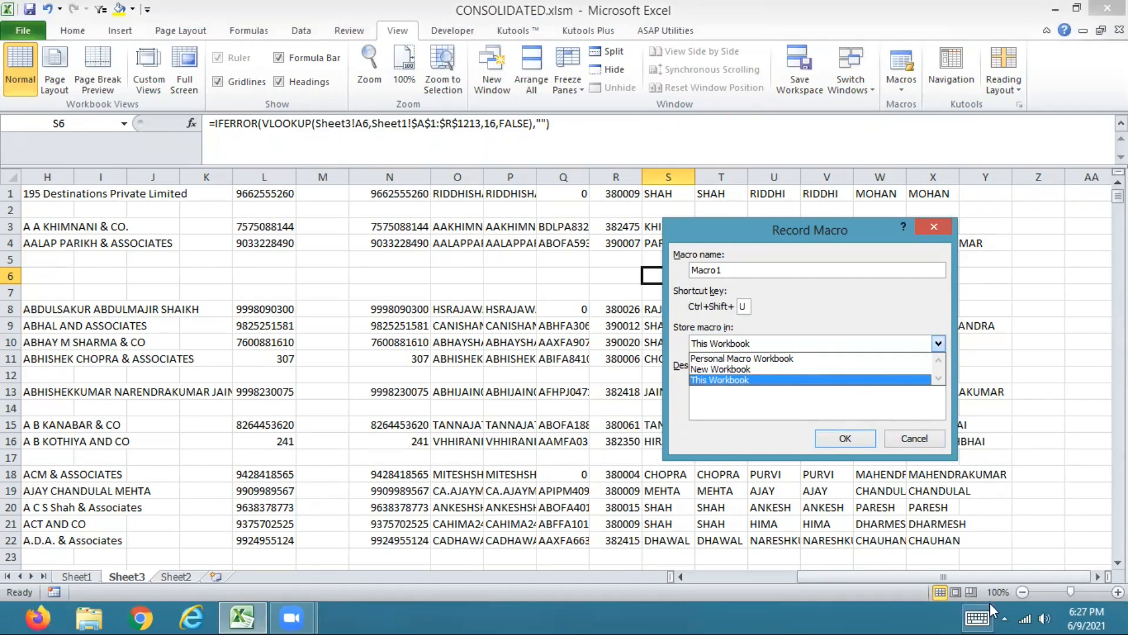
left_click(1005, 608)
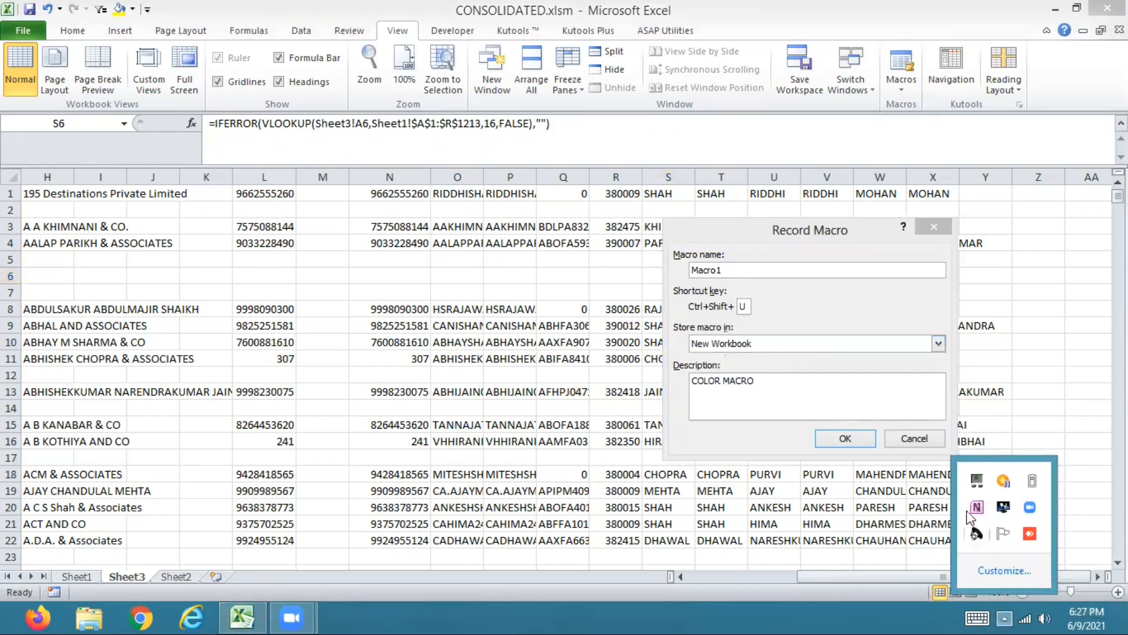
left_click(816, 397)
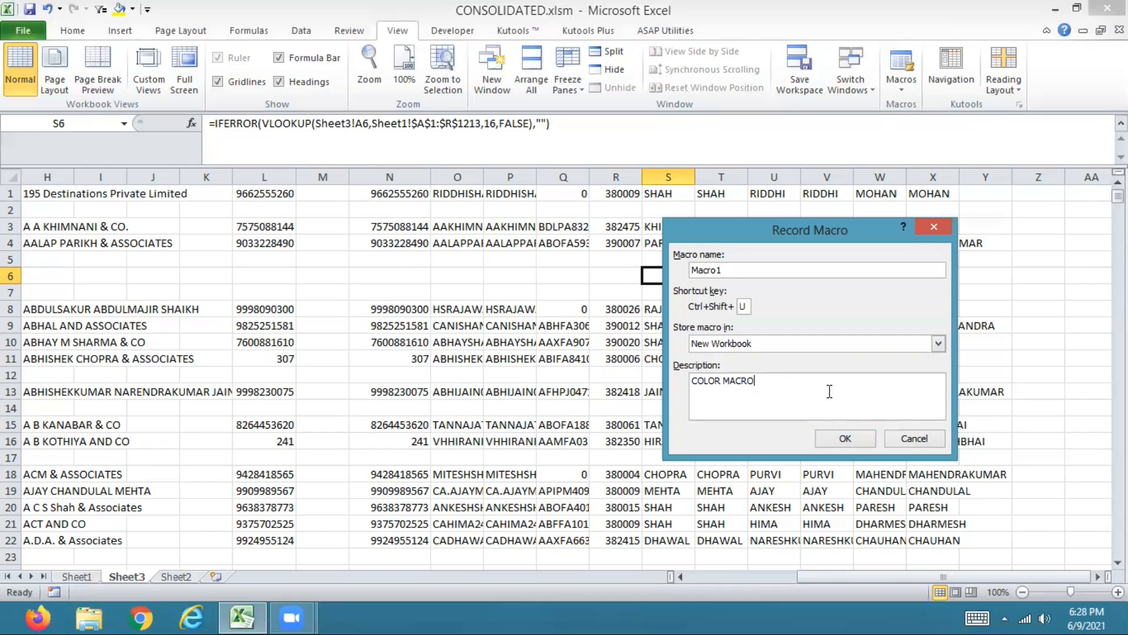
left_click(771, 346)
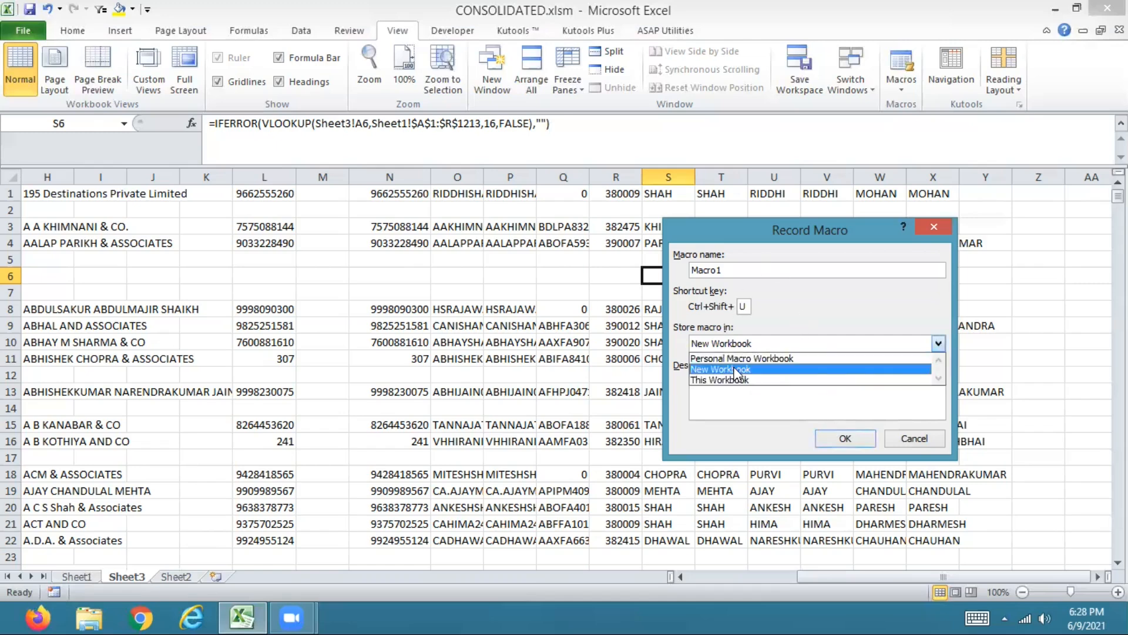
left_click(844, 440)
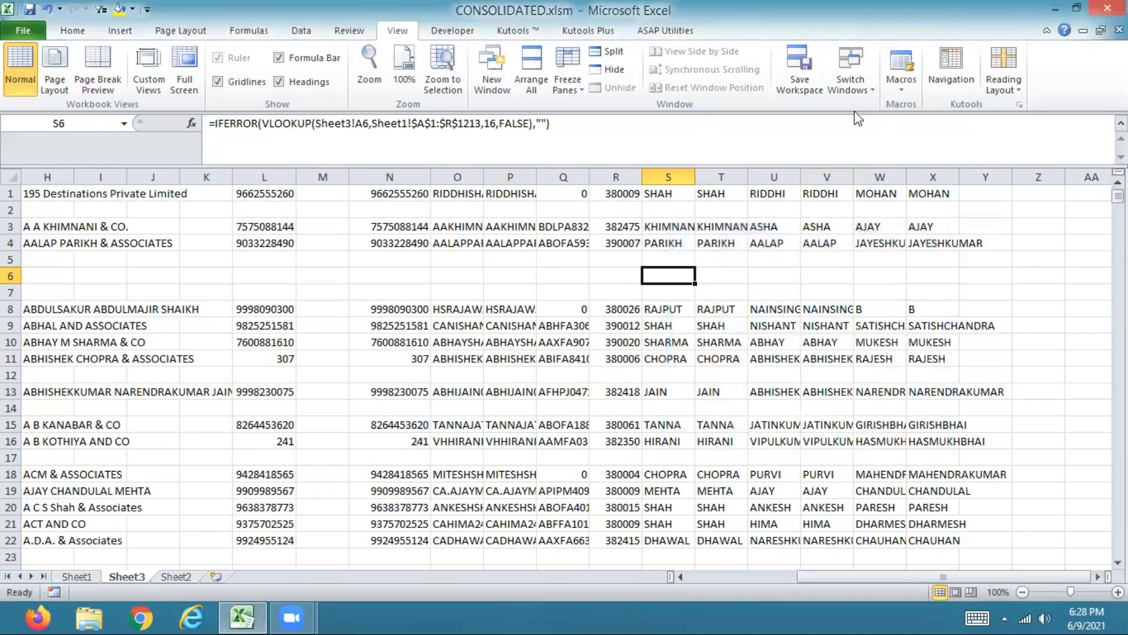
- Start recording Macro1 in This Workbook with the shortcut Ctrl+Shift+U and the description "COLOR MACRO"
left_click(901, 79)
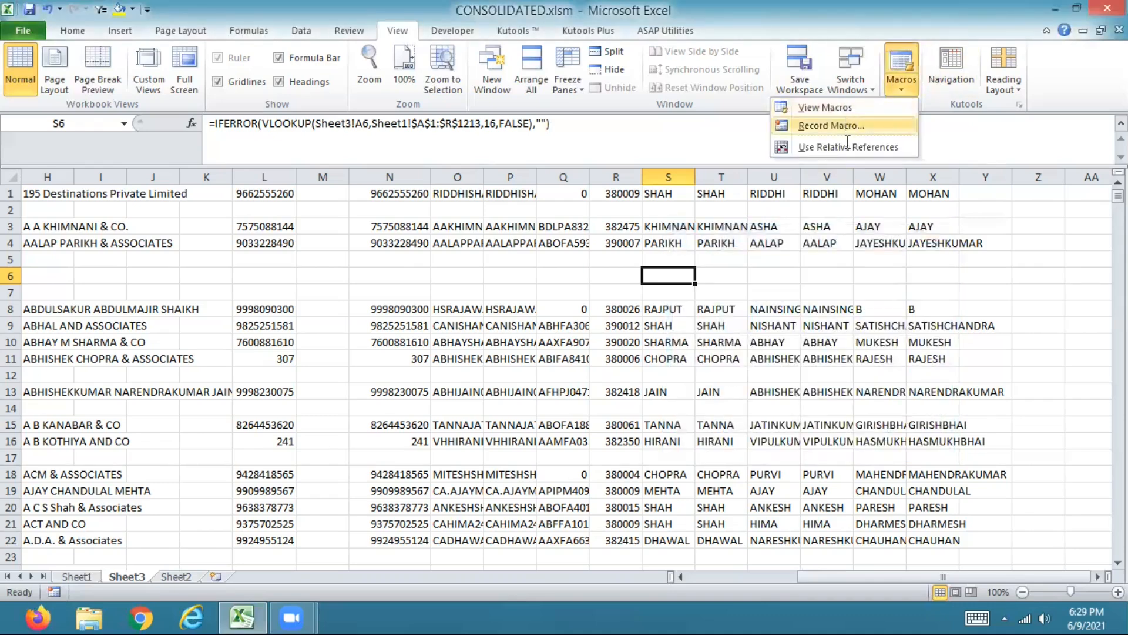
left_click(848, 126)
left_click(744, 304)
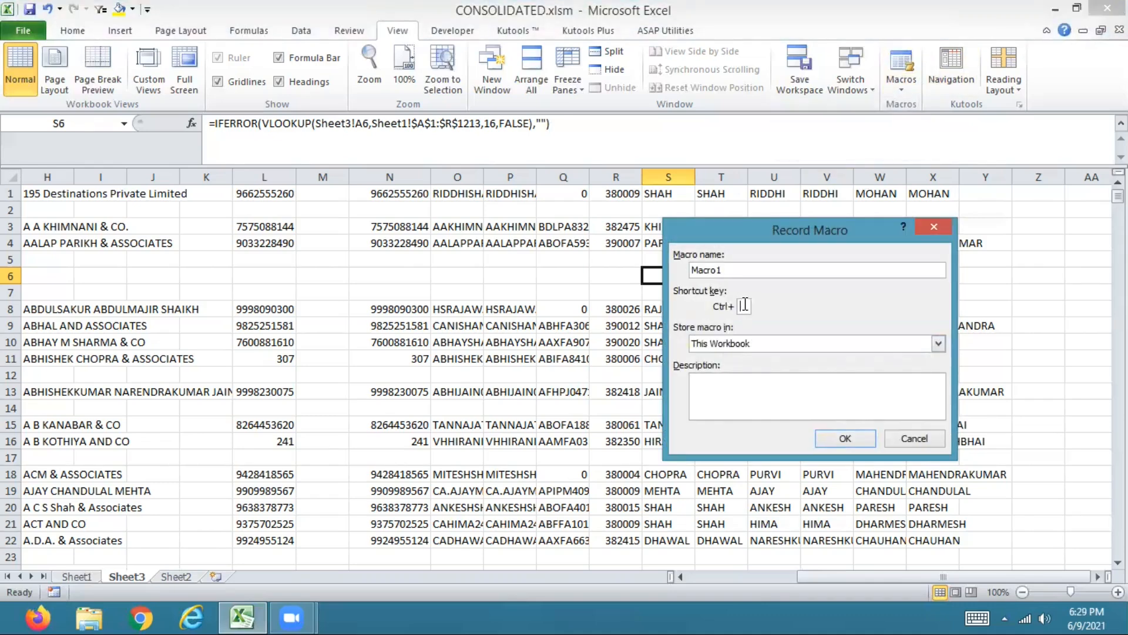
type("U")
left_click(737, 390)
type("COLOR MACRO")
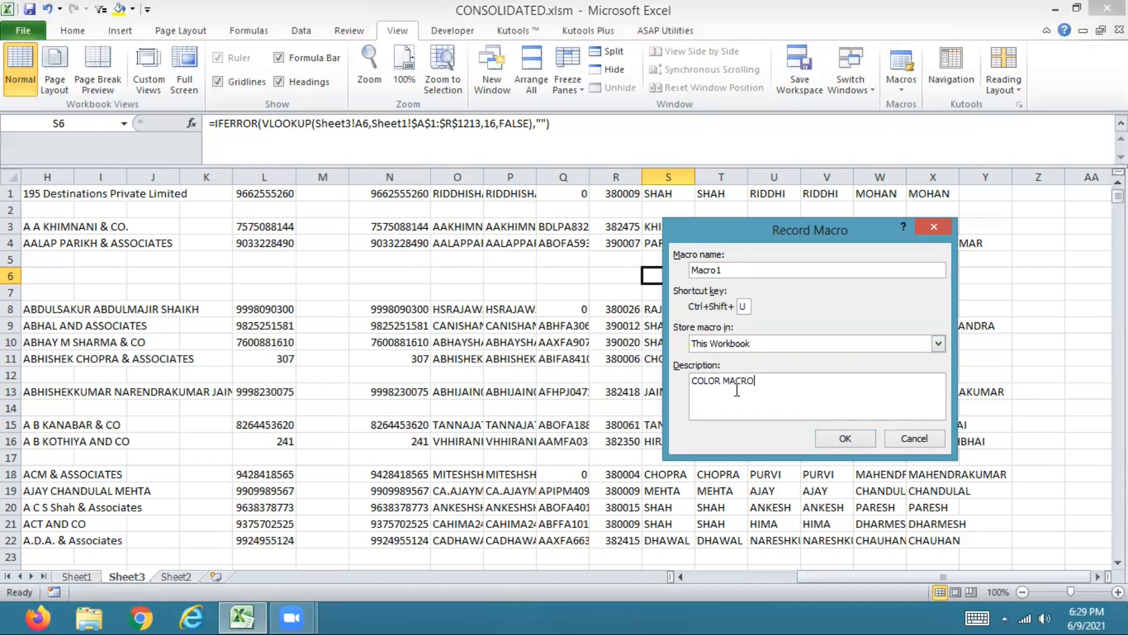
left_click(846, 440)
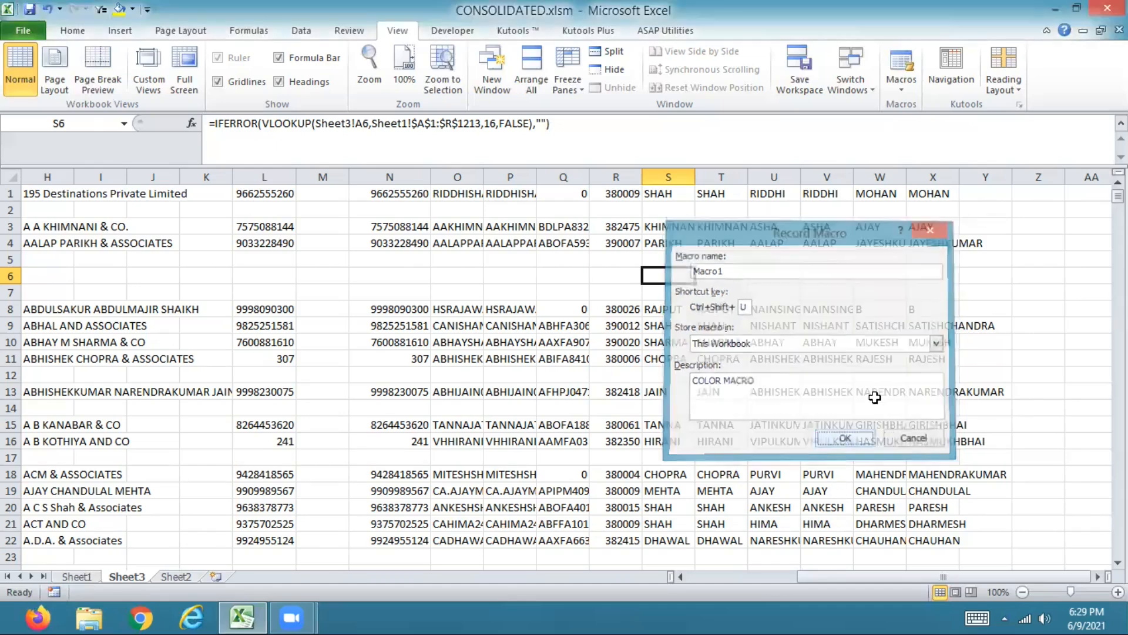
- Format cell Z6 with a yellow fill and a red, bold, italic, underlined font at size 22
left_click(1033, 270)
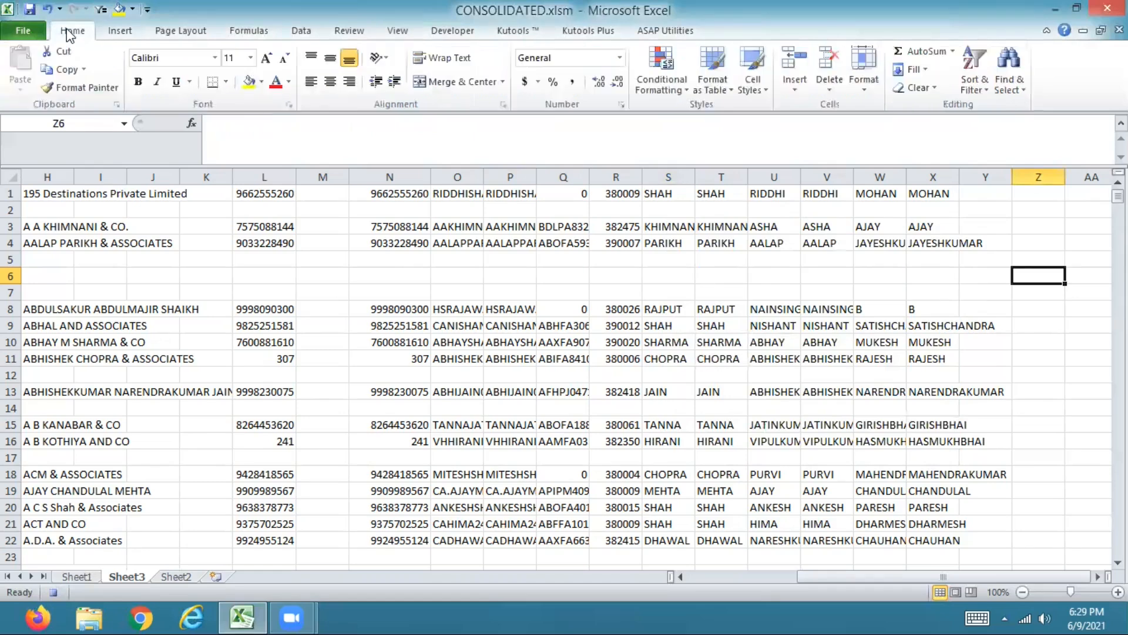
left_click(248, 82)
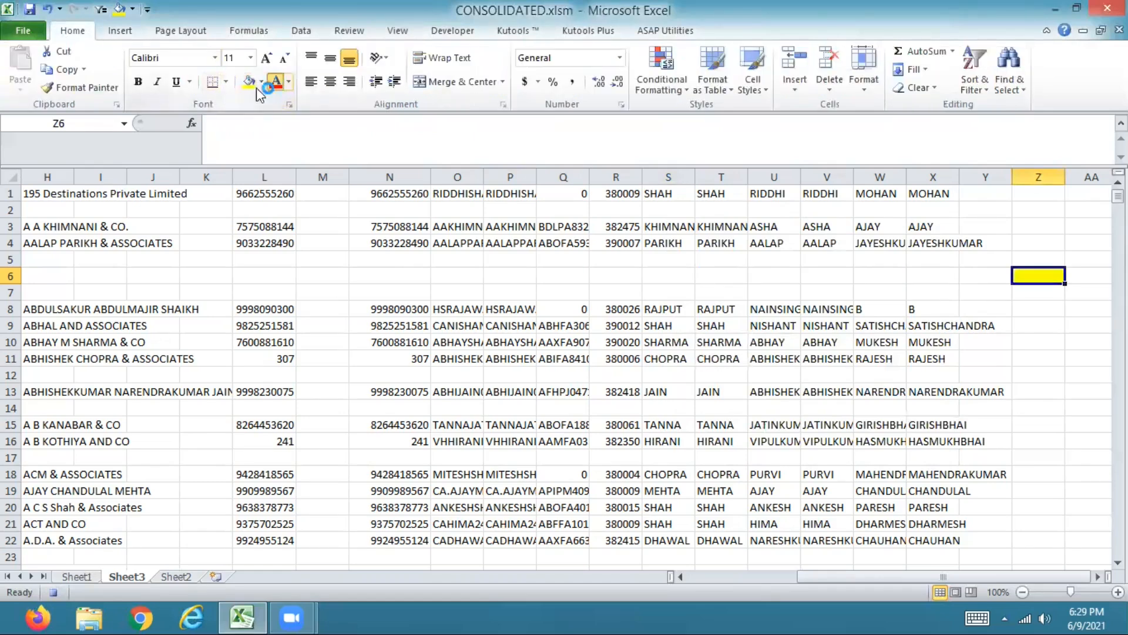
left_click(137, 83)
left_click(157, 81)
left_click(176, 81)
left_click(251, 58)
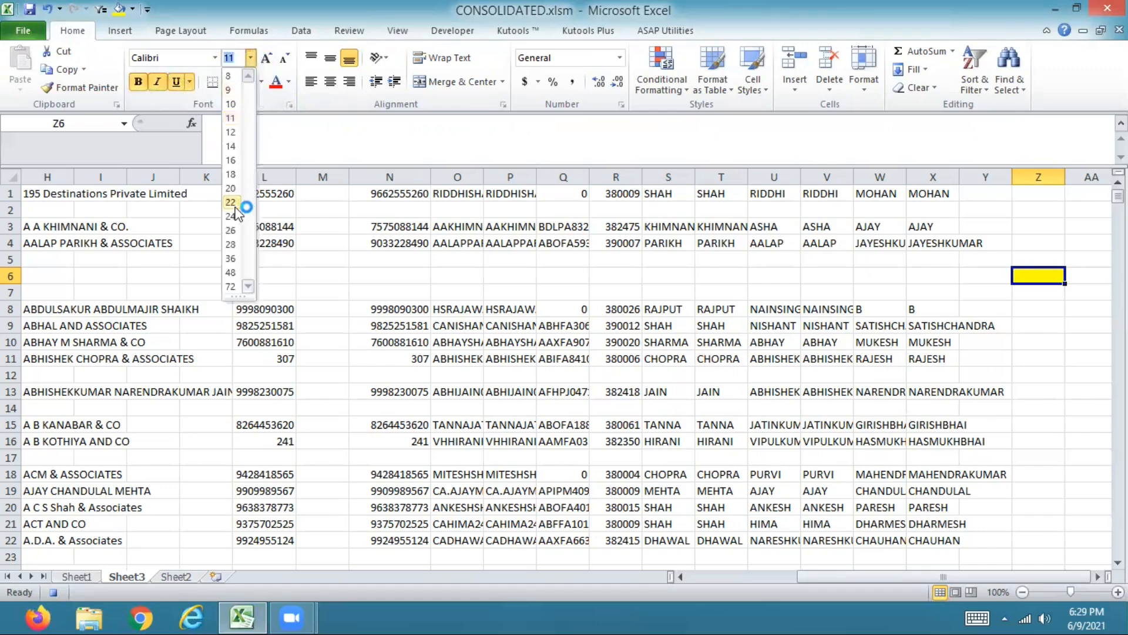
left_click(230, 201)
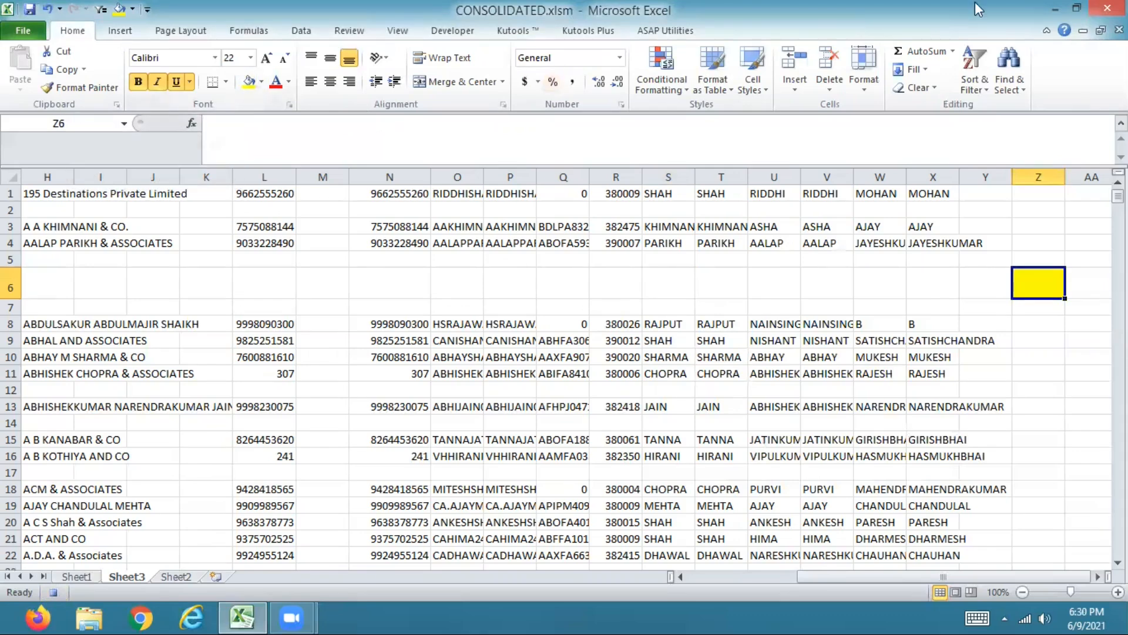
- Stop recording the macro and run it with its shortcut from cell T8
left_click(399, 31)
left_click(901, 89)
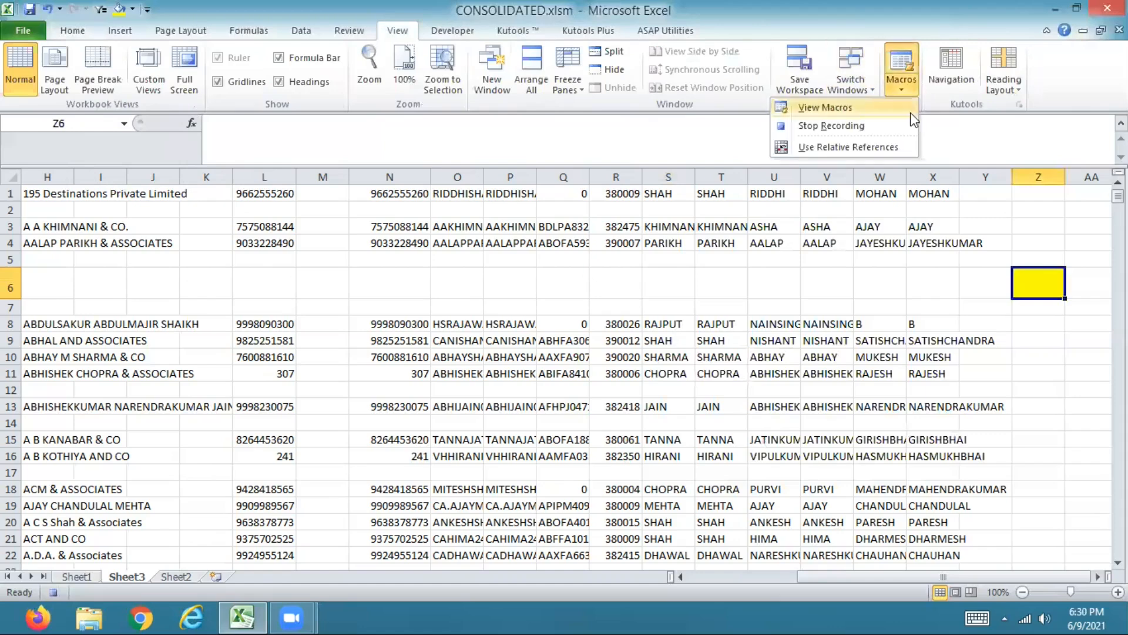
left_click(818, 126)
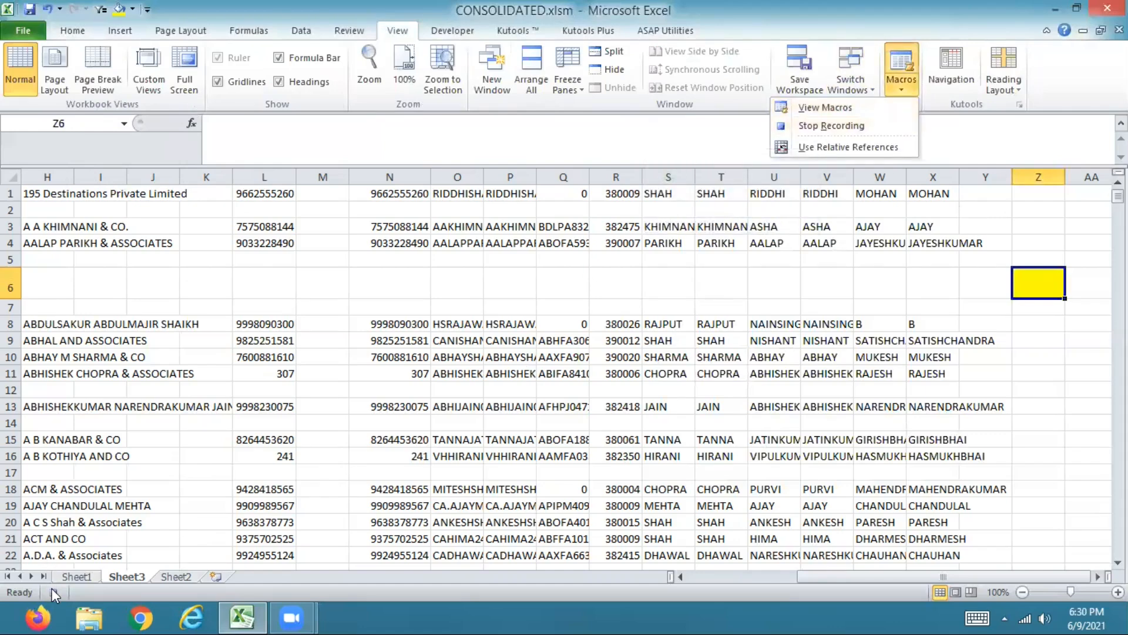
left_click(728, 324)
key("ctrl+q")
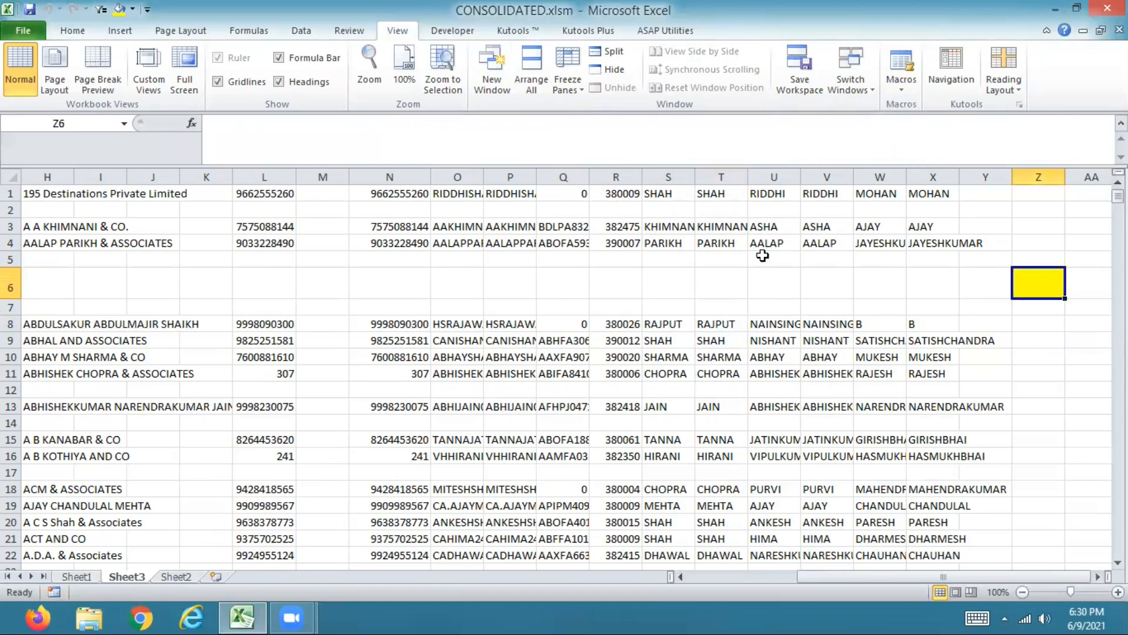
- Inspect the recorded code of Macro1 in the Visual Basic editor and close the editor
left_click(915, 87)
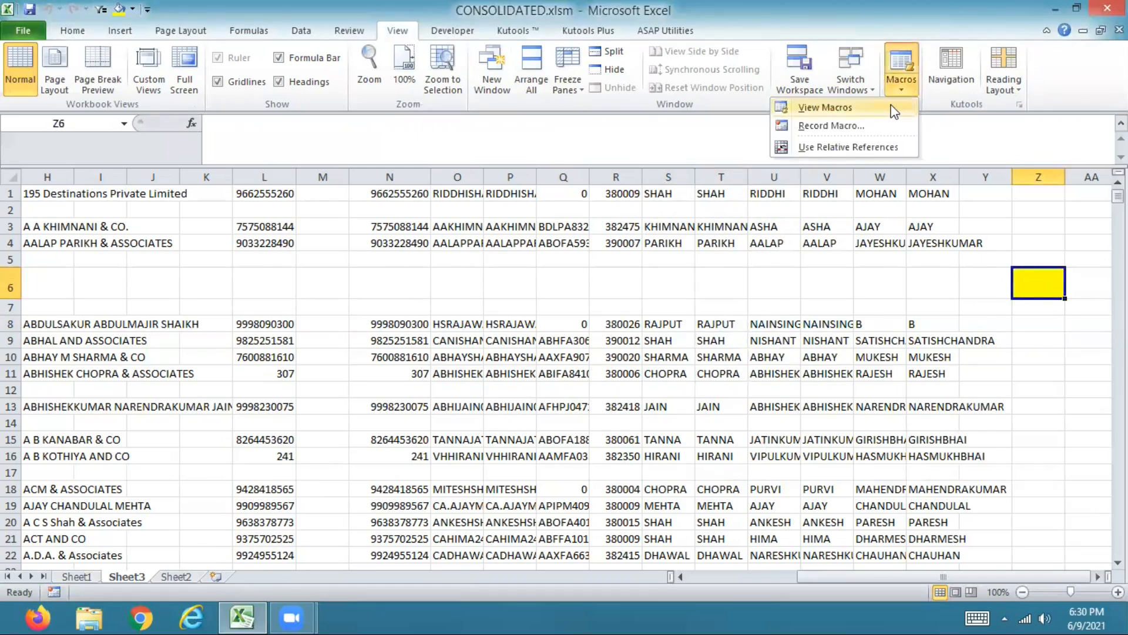
left_click(816, 105)
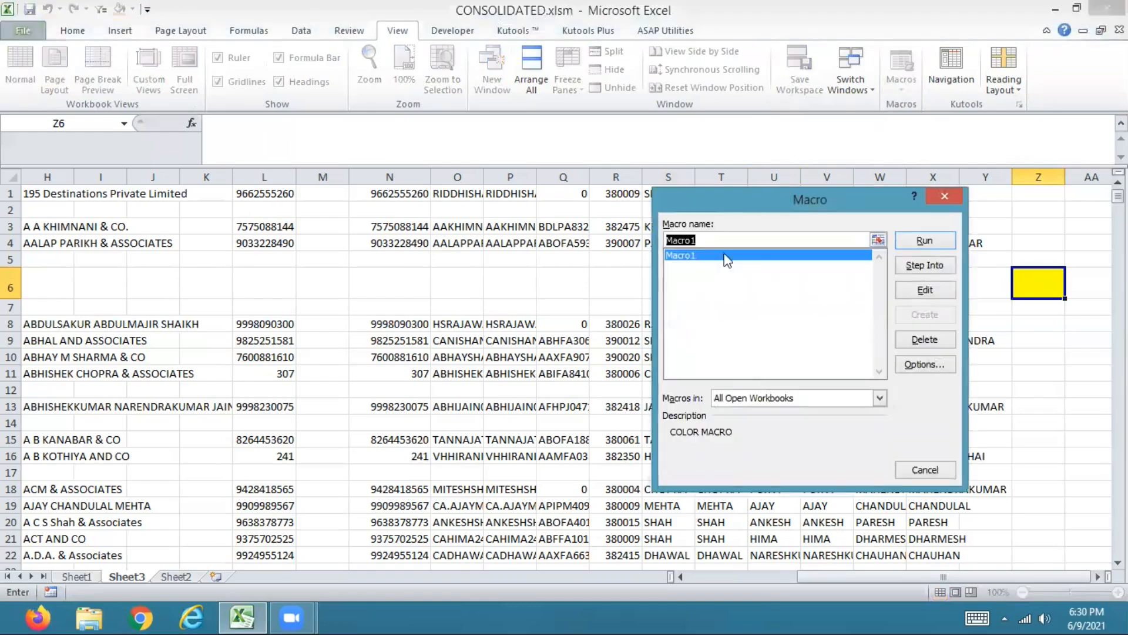
left_click(925, 290)
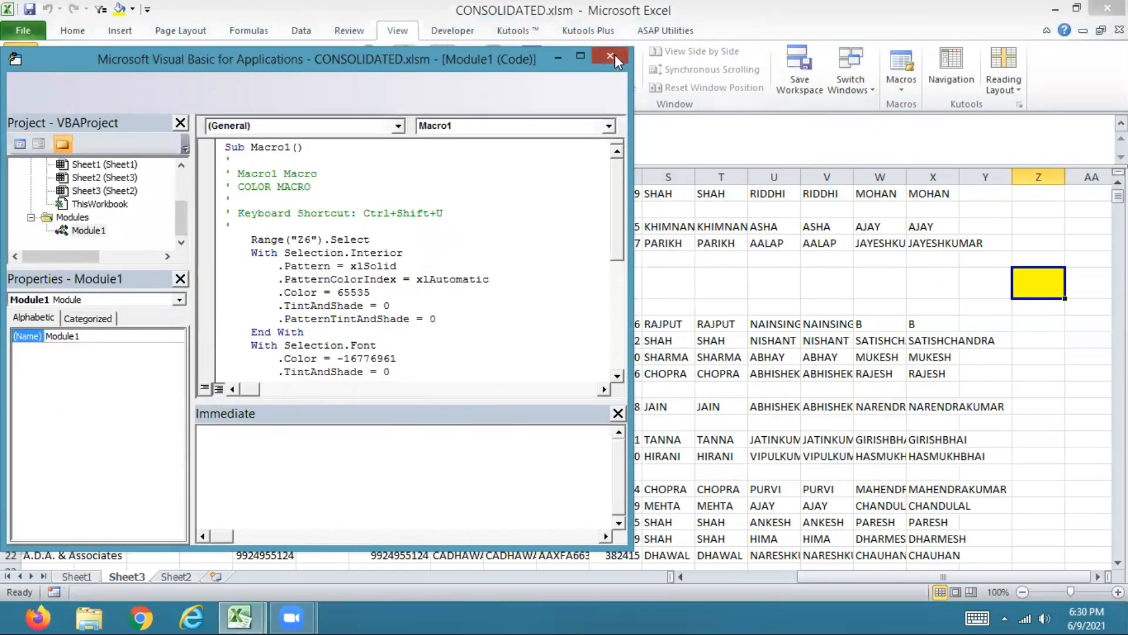
left_click(615, 55)
- Check the shortcut and description in Macro1's options, and run the macro with its shortcut from cell S11
left_click(895, 89)
left_click(825, 107)
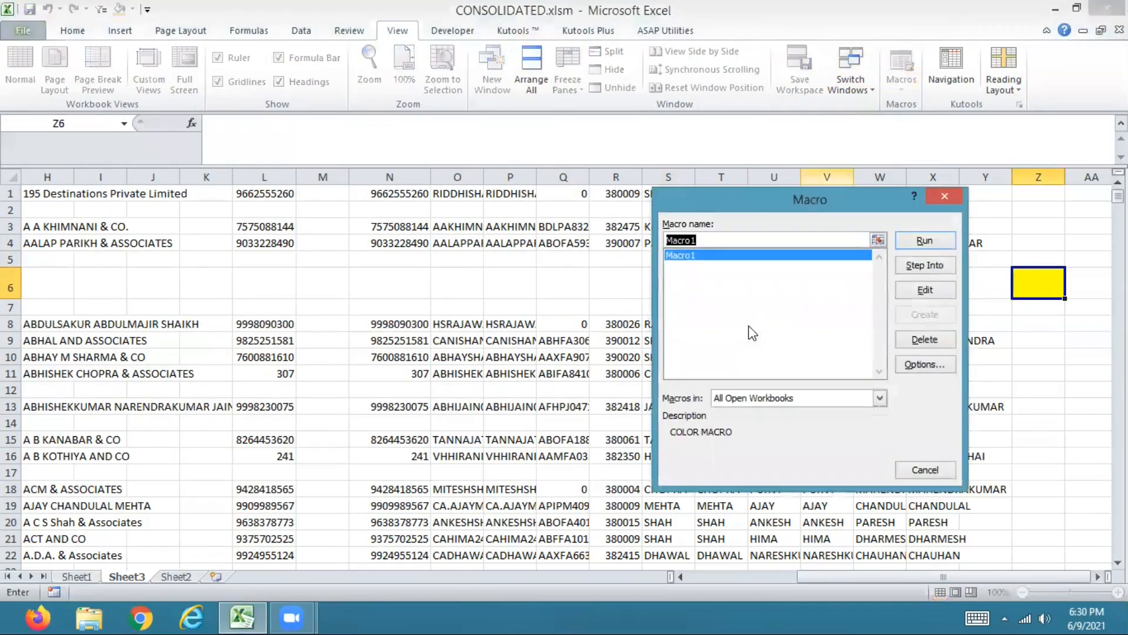
left_click(924, 370)
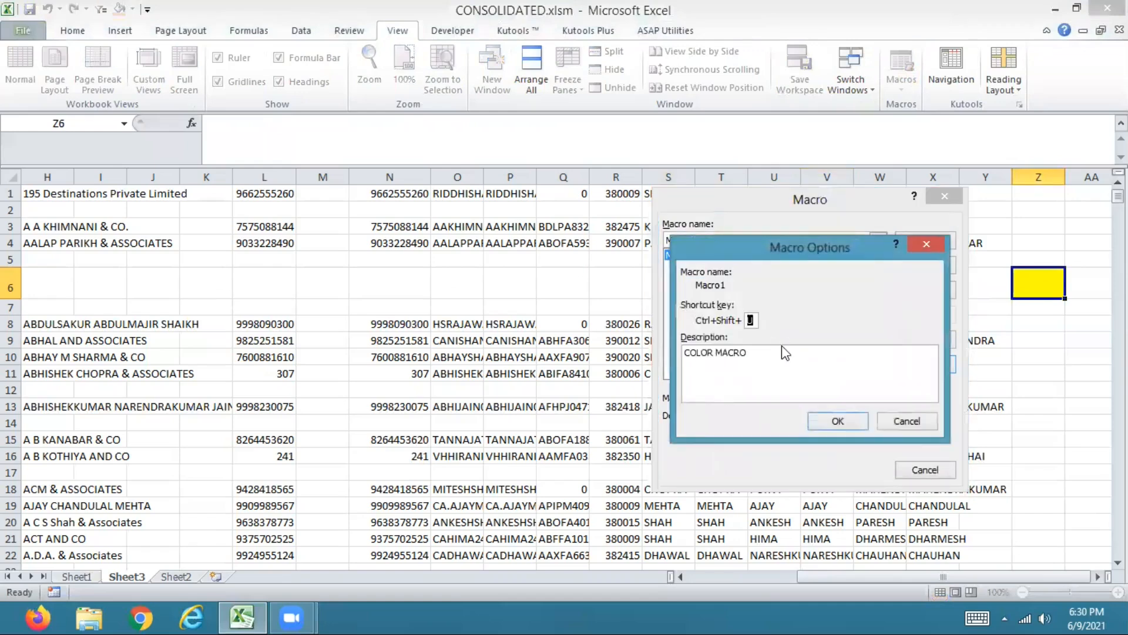
left_click(912, 421)
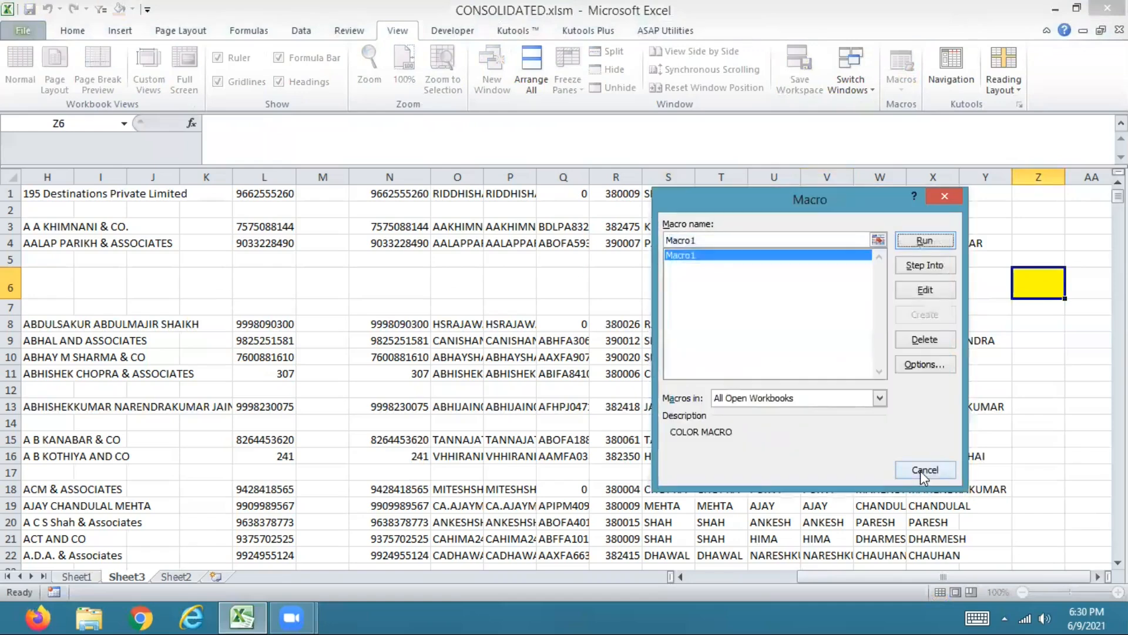
left_click(920, 470)
left_click(675, 371)
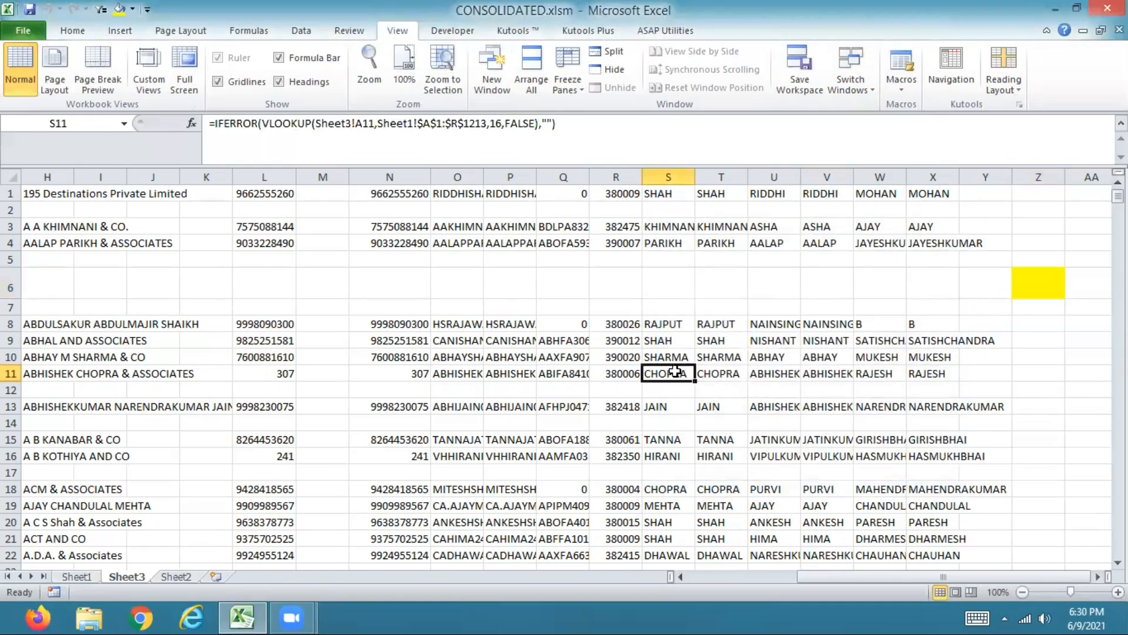
key("ctrl+q")
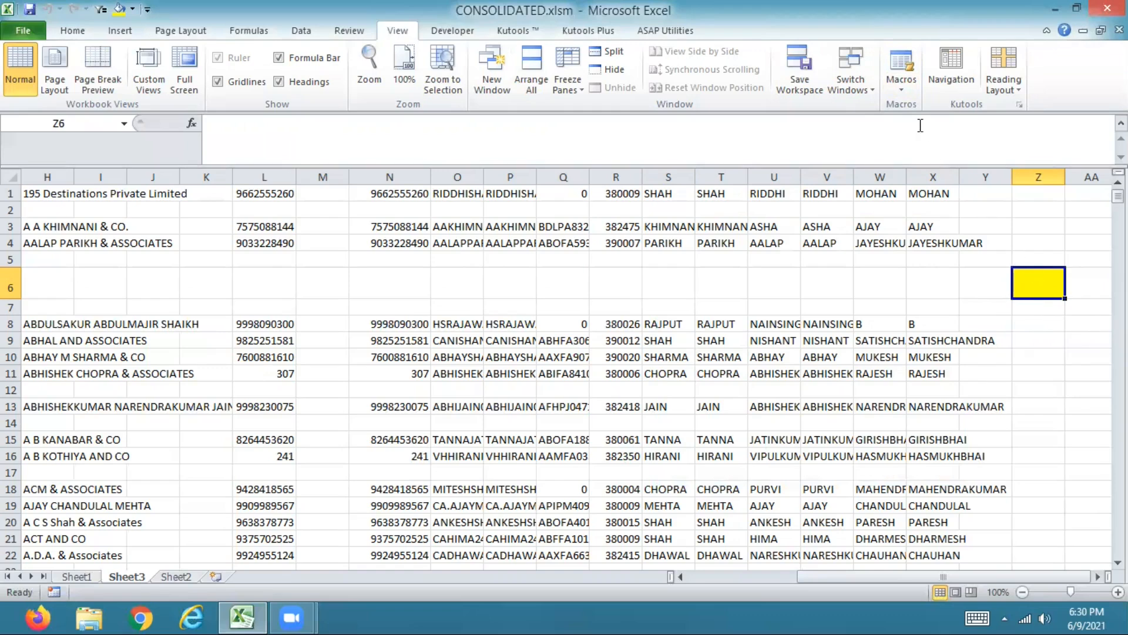
- Start recording Macro2 in This Workbook with the shortcut Ctrl+Shift+Z and the description "COLOR MACRO"
left_click(902, 90)
left_click(857, 126)
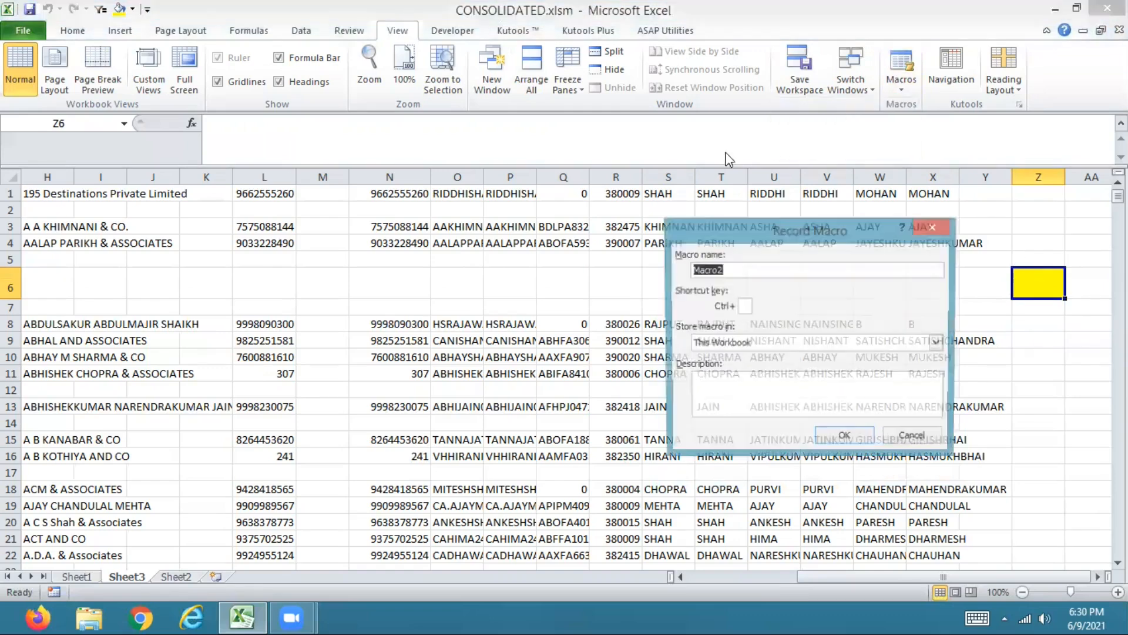
left_click(745, 307)
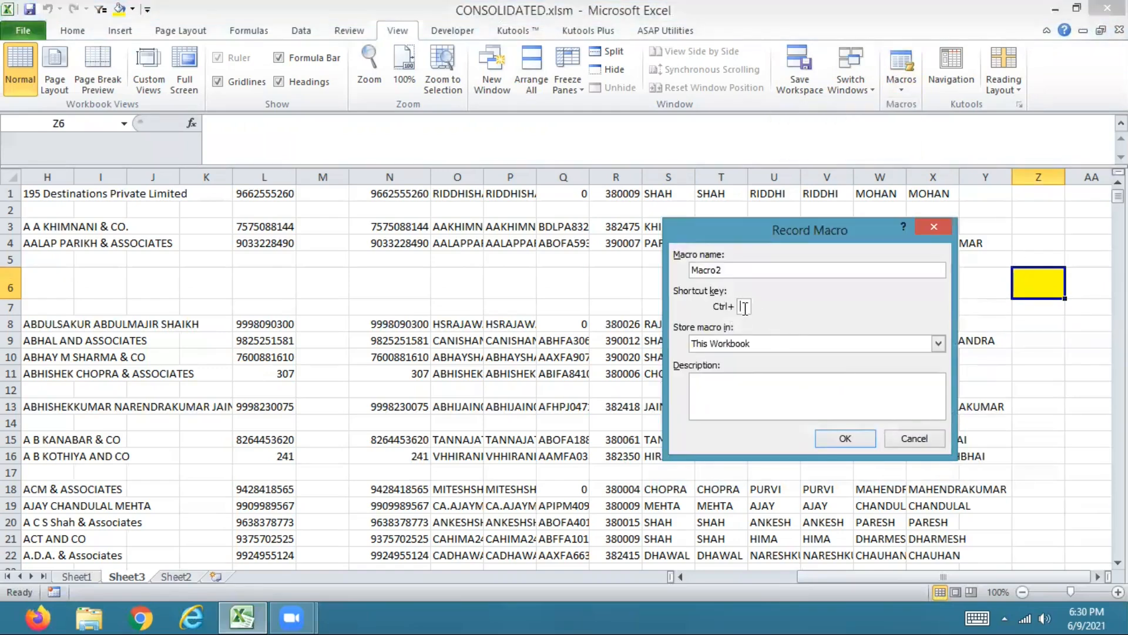
type("Z")
left_click(732, 380)
type("COL")
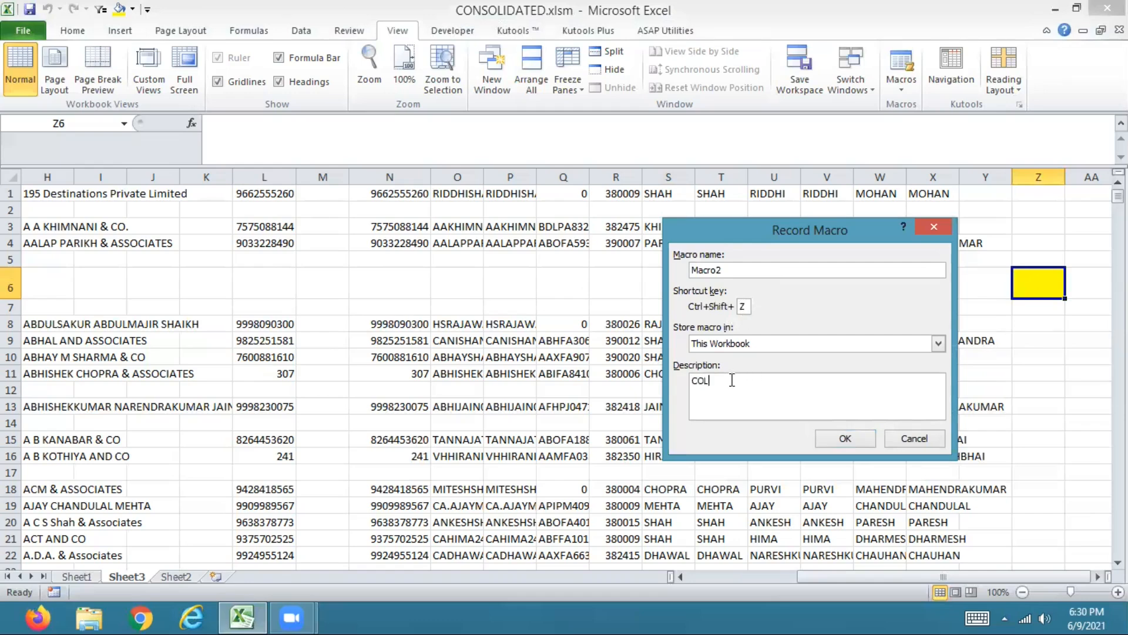
type("OR MACRO")
left_click(844, 438)
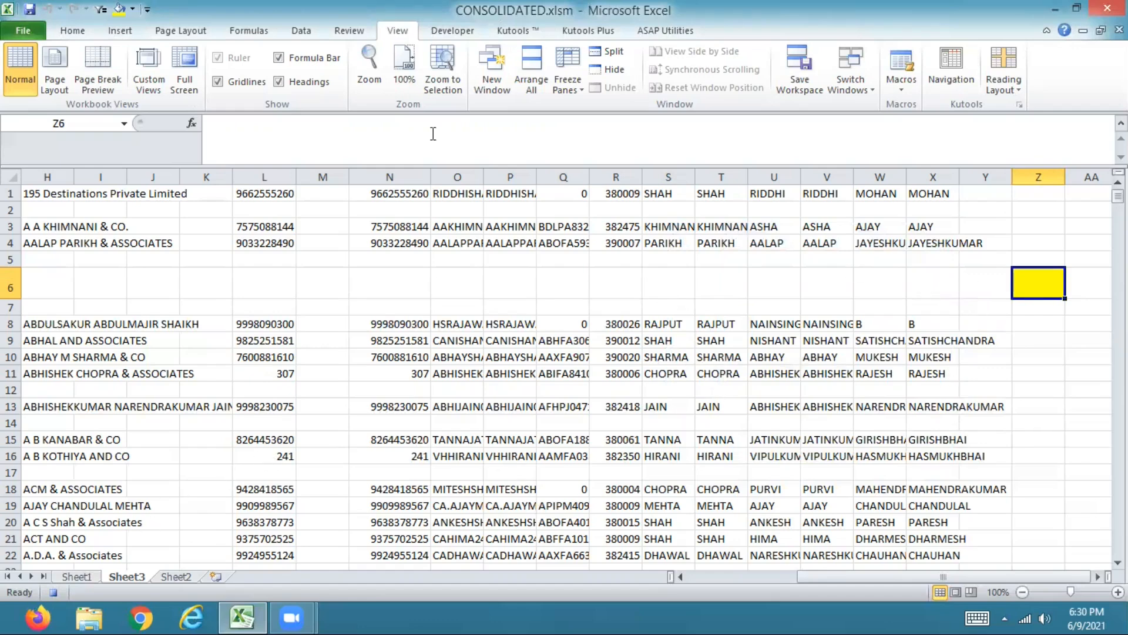
- Set the font size of cell Z6 to 28
left_click(128, 34)
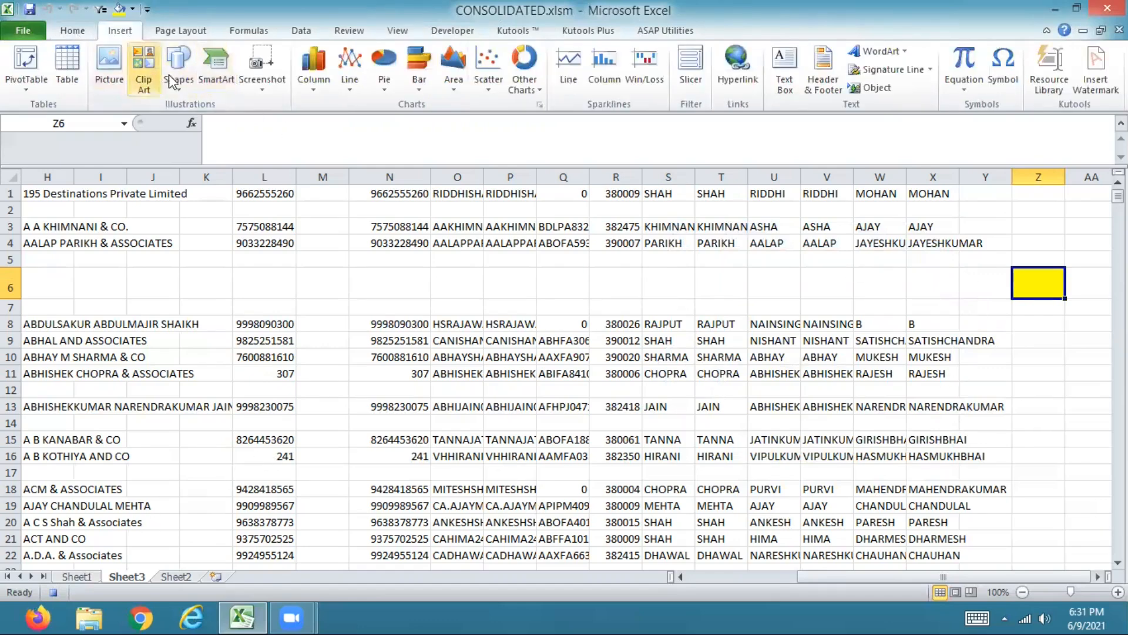
left_click(80, 32)
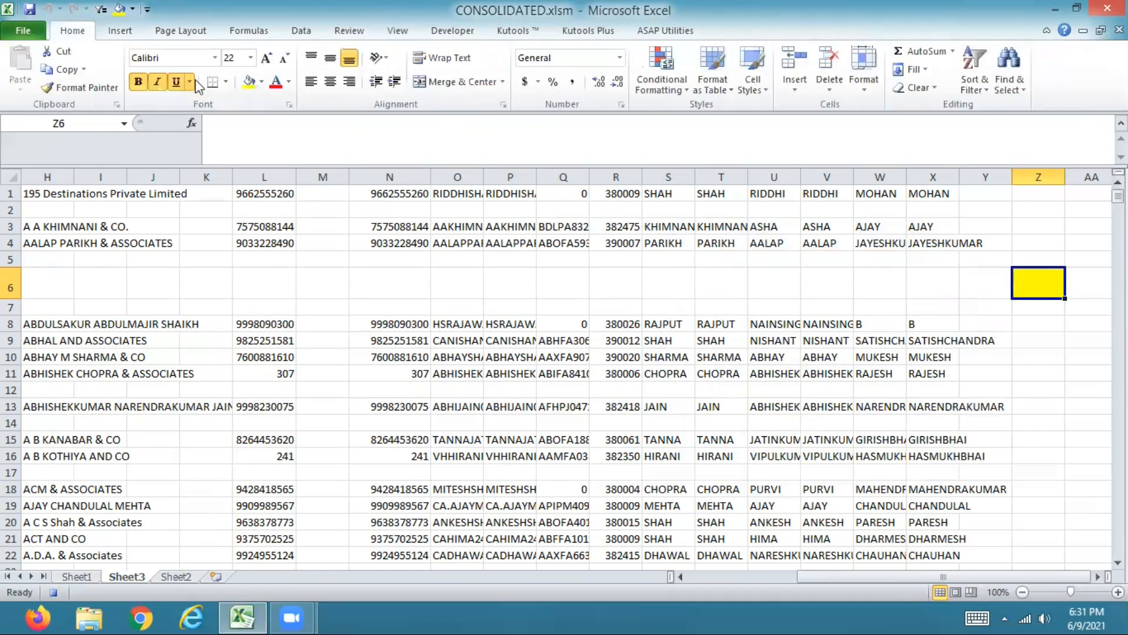
left_click(250, 59)
left_click(231, 245)
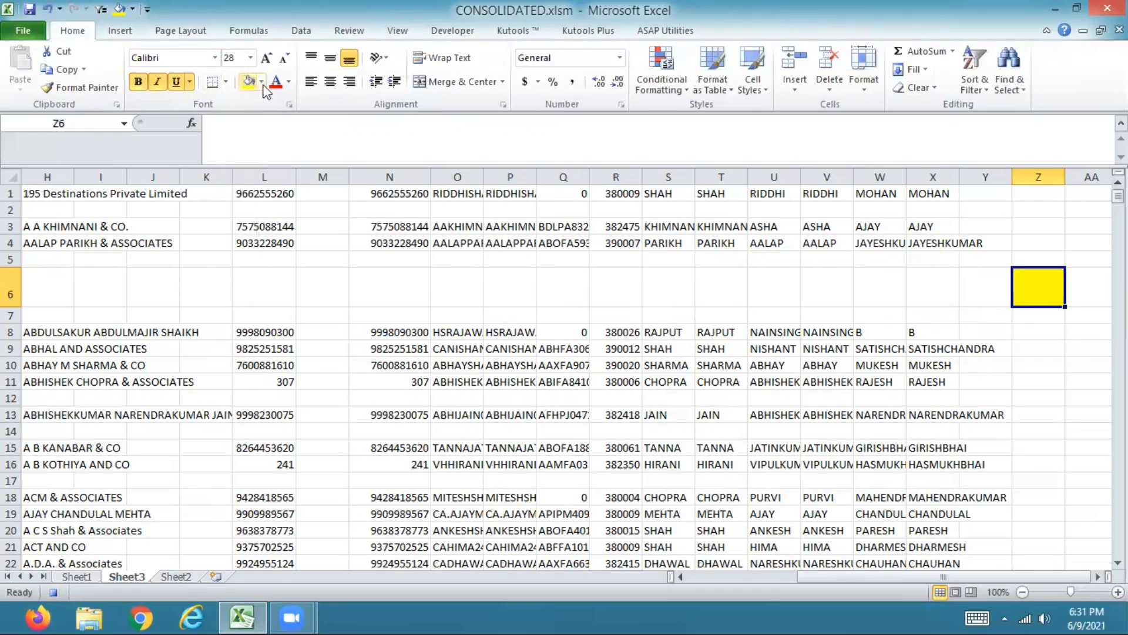
- Fill cell Z6 with light blue, move on to cell Z7, and stop recording the macro
left_click(263, 88)
left_click(213, 197)
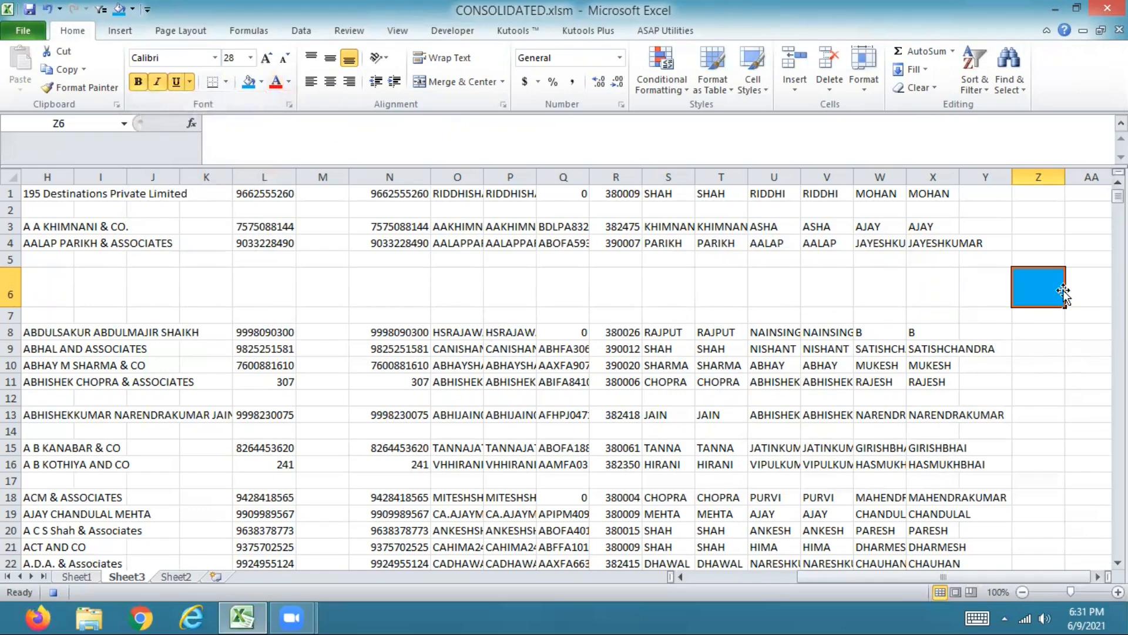
key("Return")
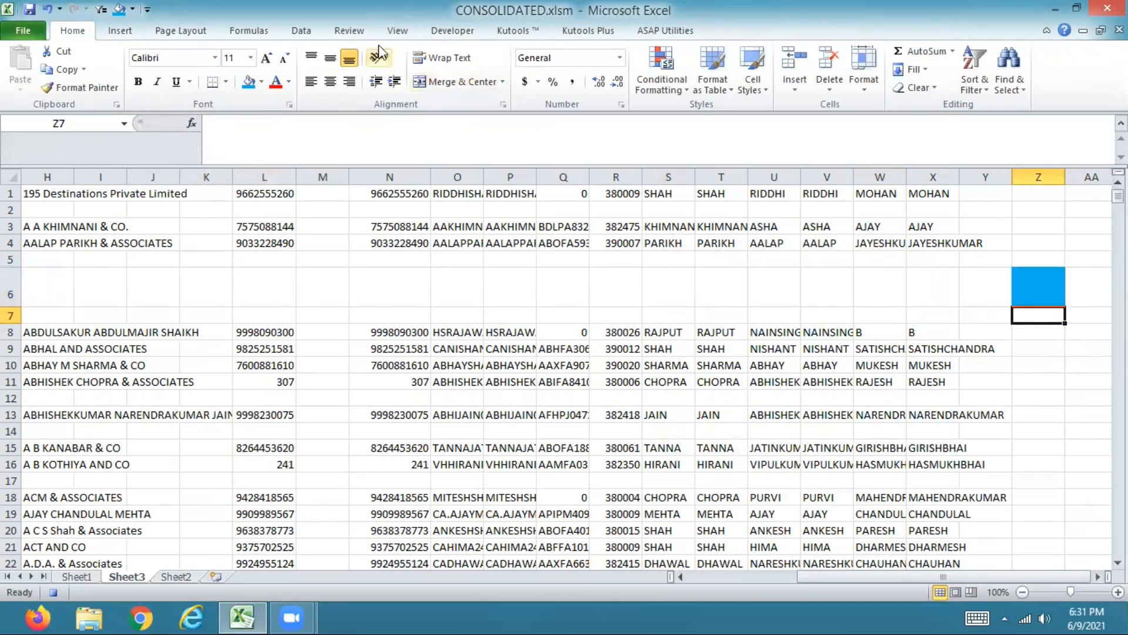
left_click(398, 30)
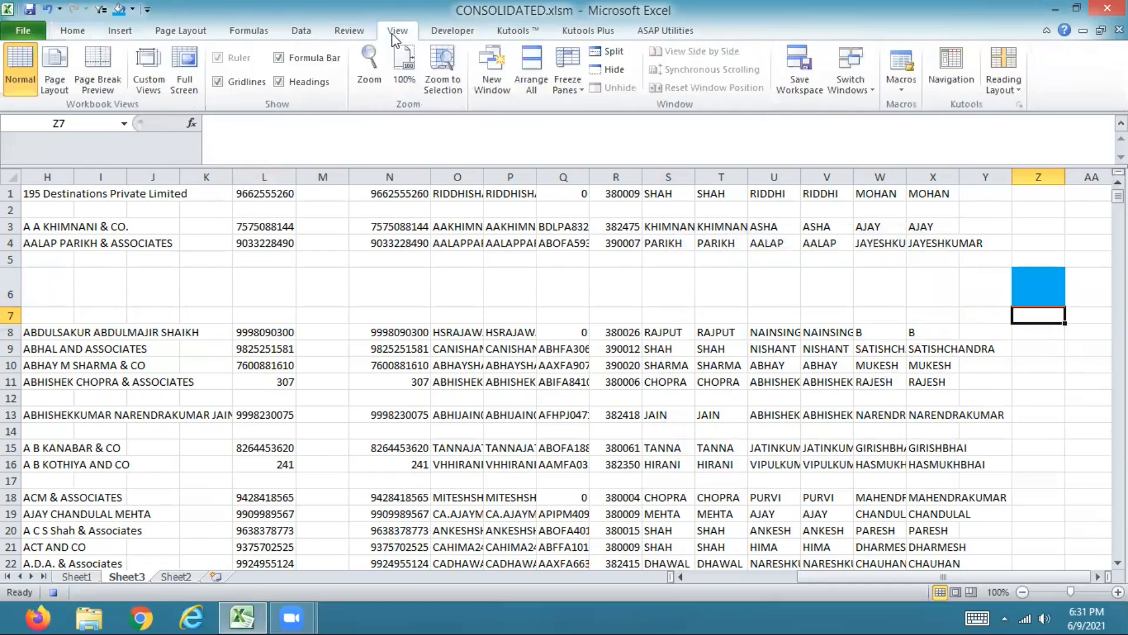
left_click(904, 88)
left_click(851, 122)
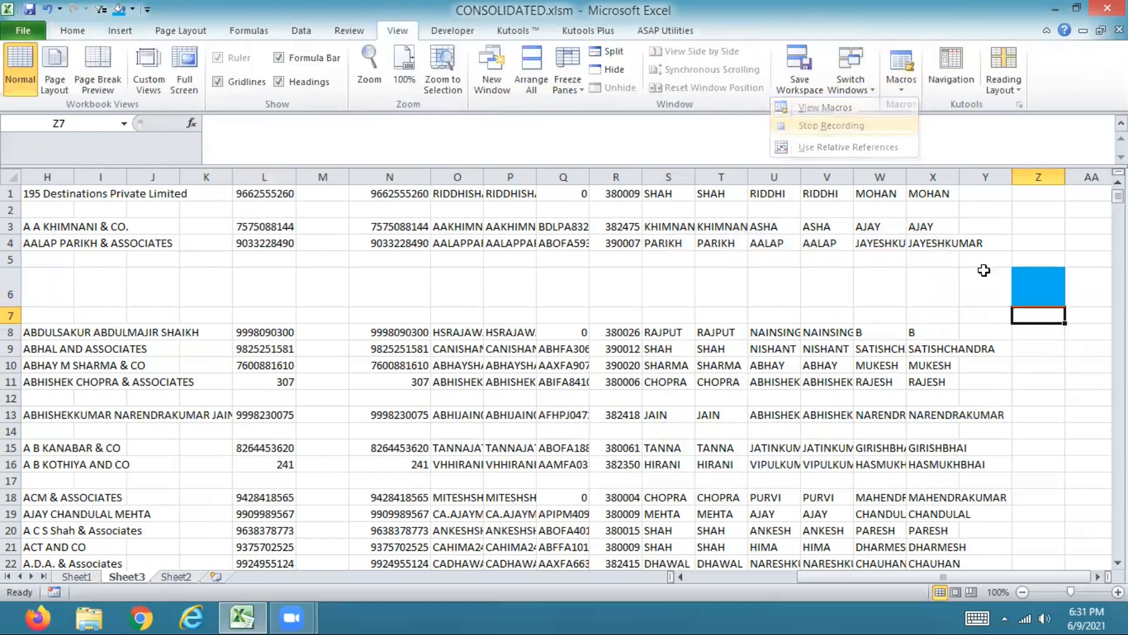
- Select cell W10 and check the shortcut and description in Macro2's options without changing them
left_click(893, 360)
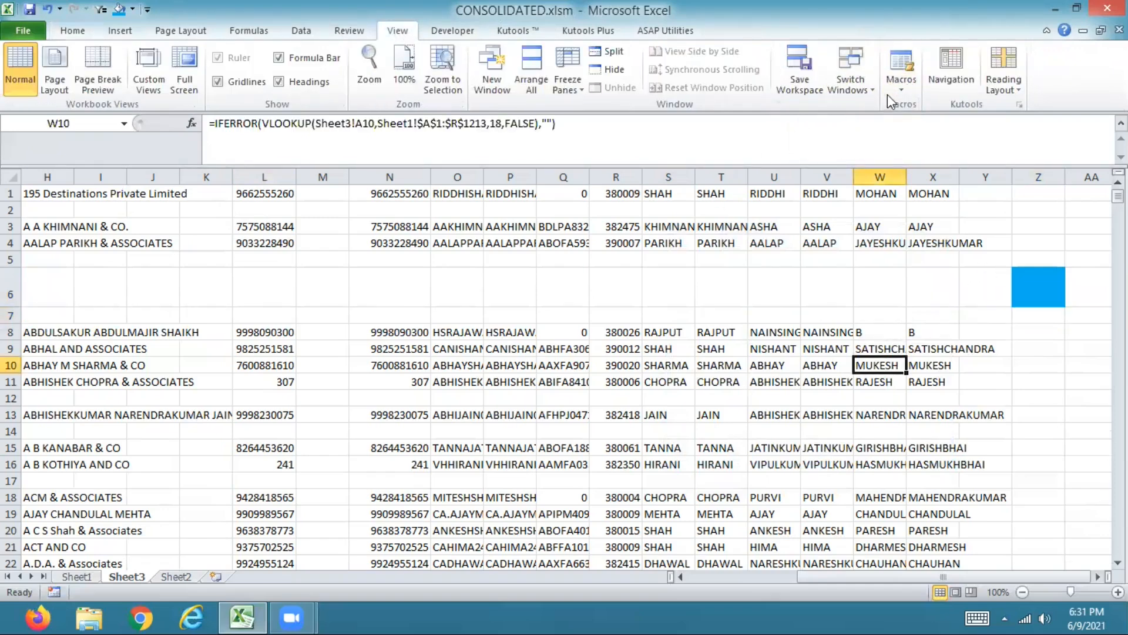
left_click(905, 88)
left_click(877, 105)
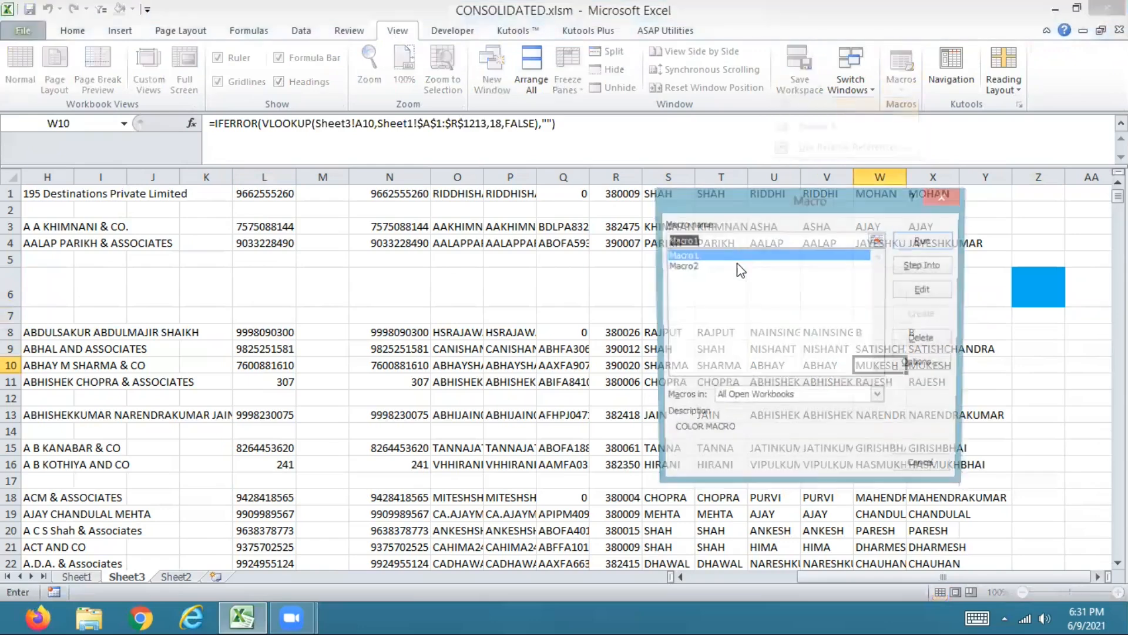
left_click(690, 266)
left_click(923, 365)
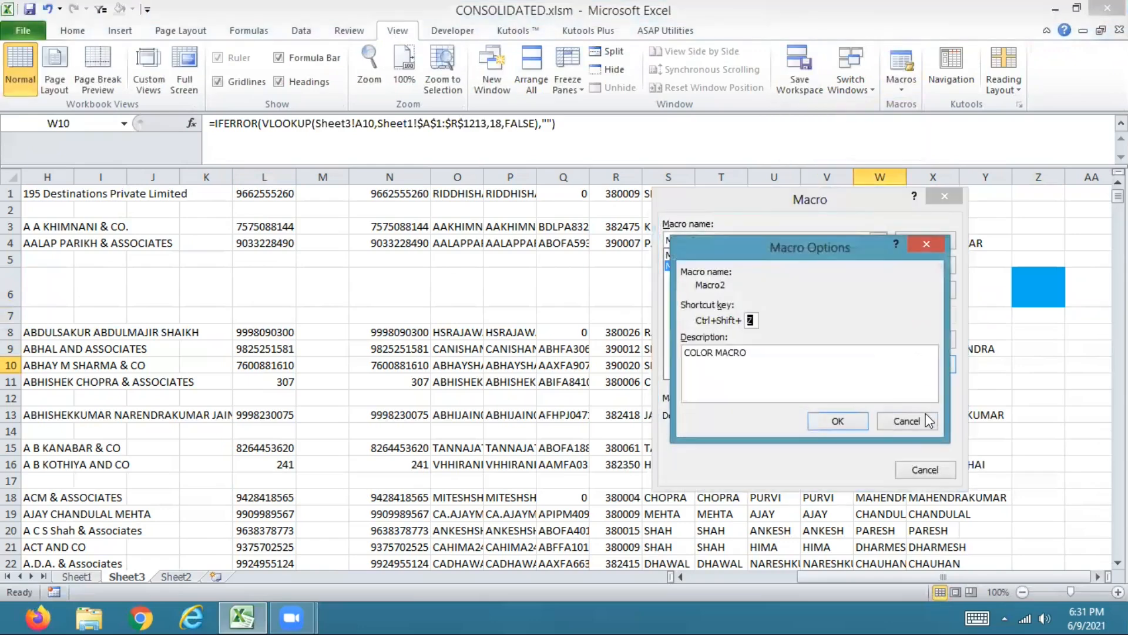
left_click(920, 417)
left_click(920, 470)
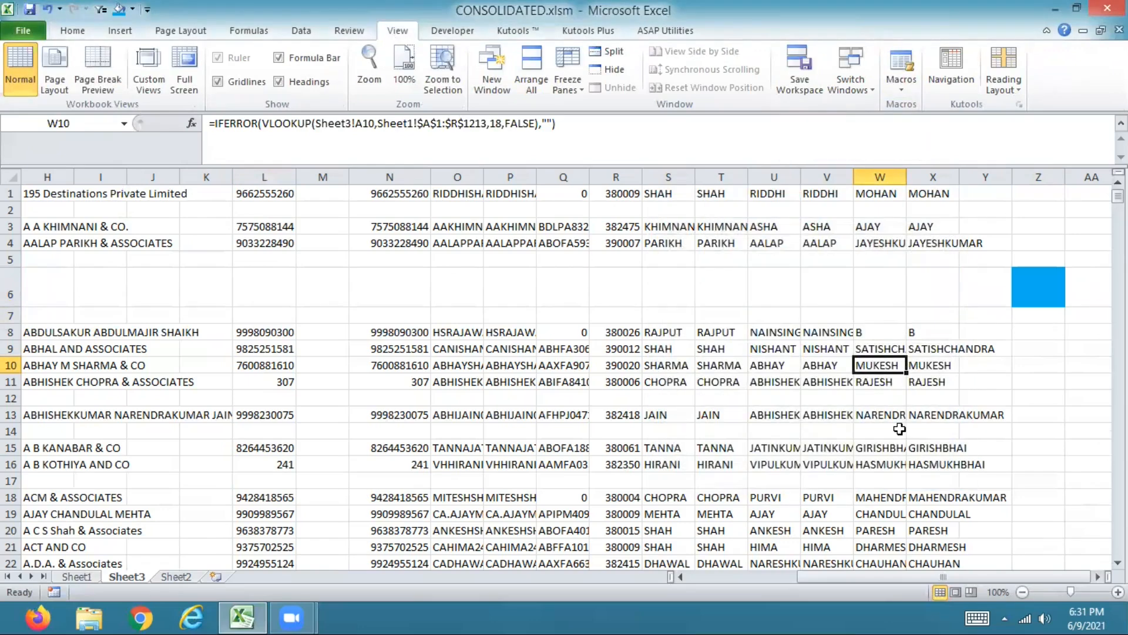
- Run Macro2 on cell W10 with its shortcut and widen column W to fit the enlarged text
key("ctrl+shift+z")
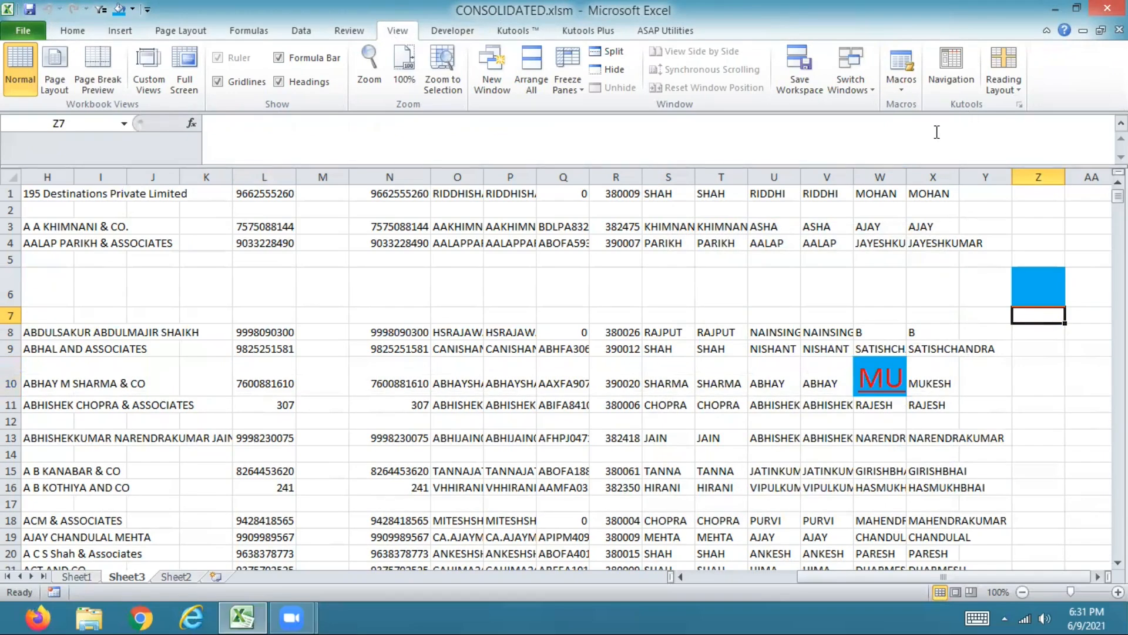
left_click_drag(906, 179, 999, 206)
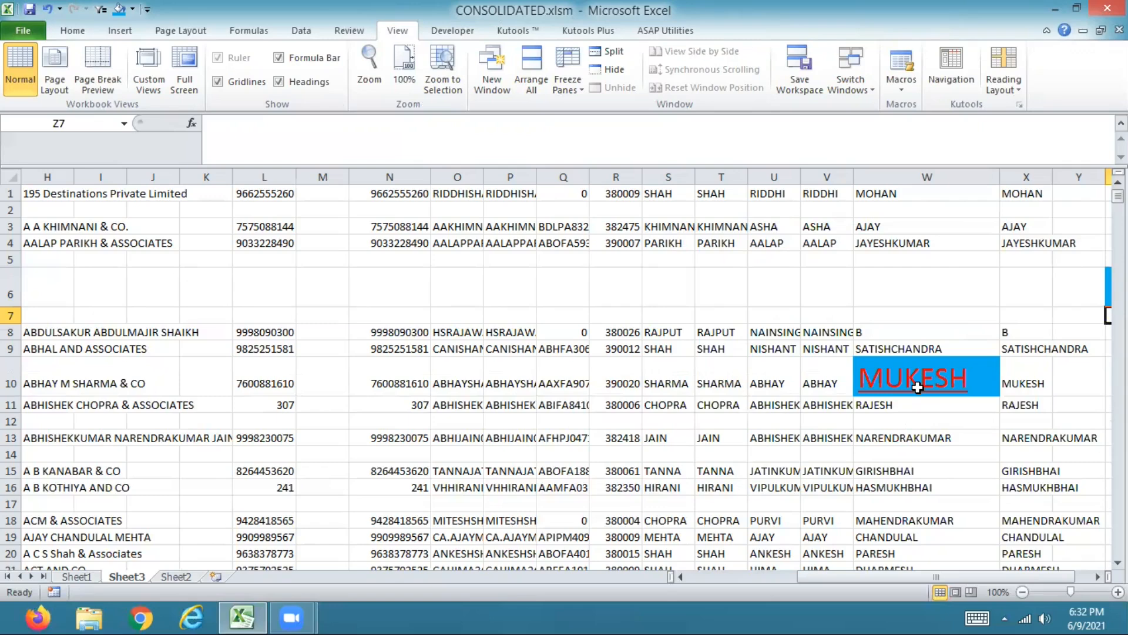
key("Right")
key("Right")
key("Left")
key("Left")
key("Up")
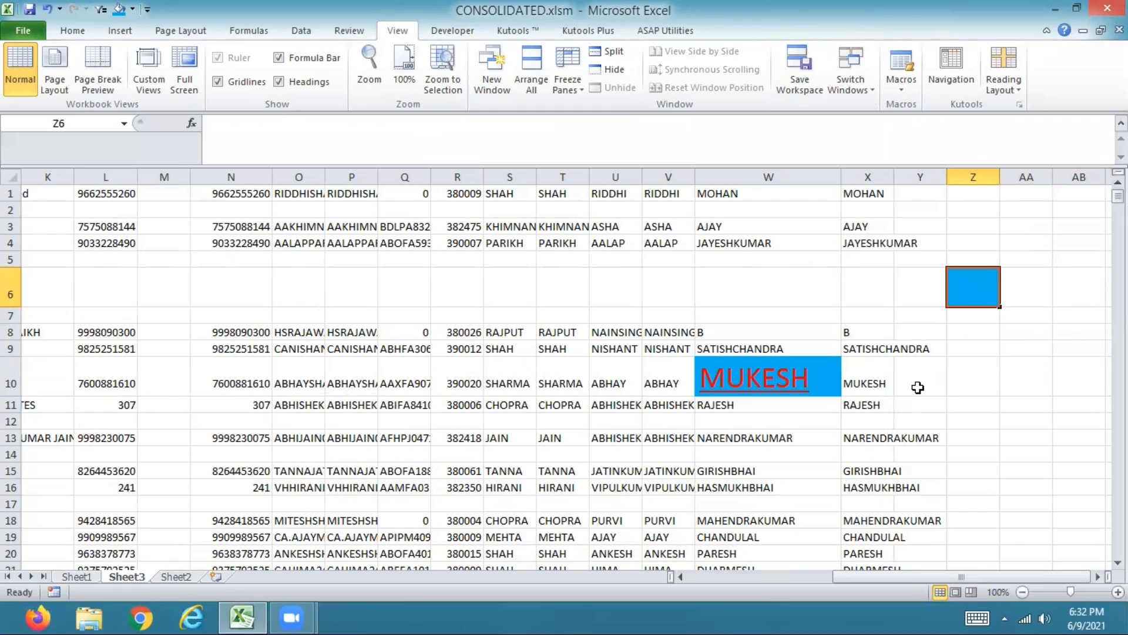
- Run Macro2 with its shortcut on cell I10 of Sheet1 and bring the formatted cell into view
left_click(185, 576)
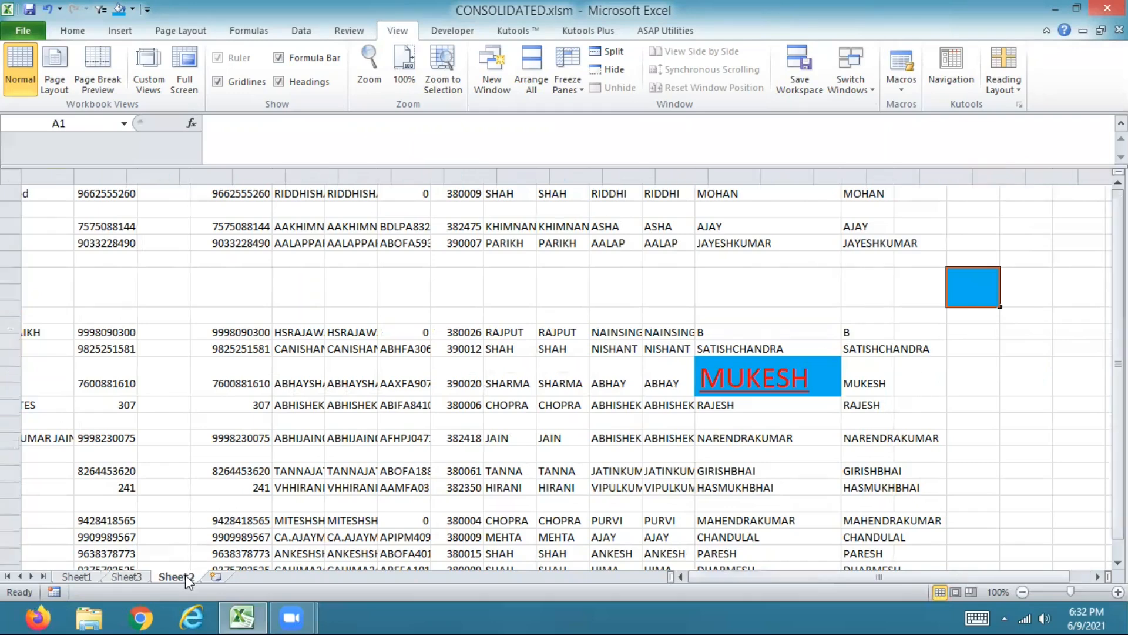
left_click(83, 577)
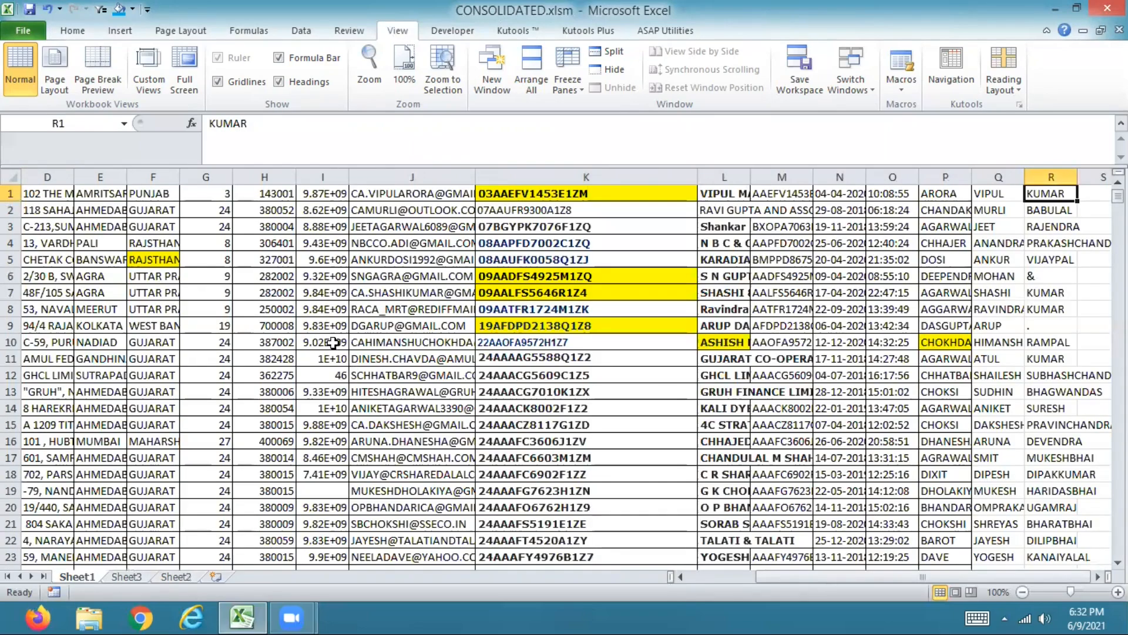
left_click(322, 344)
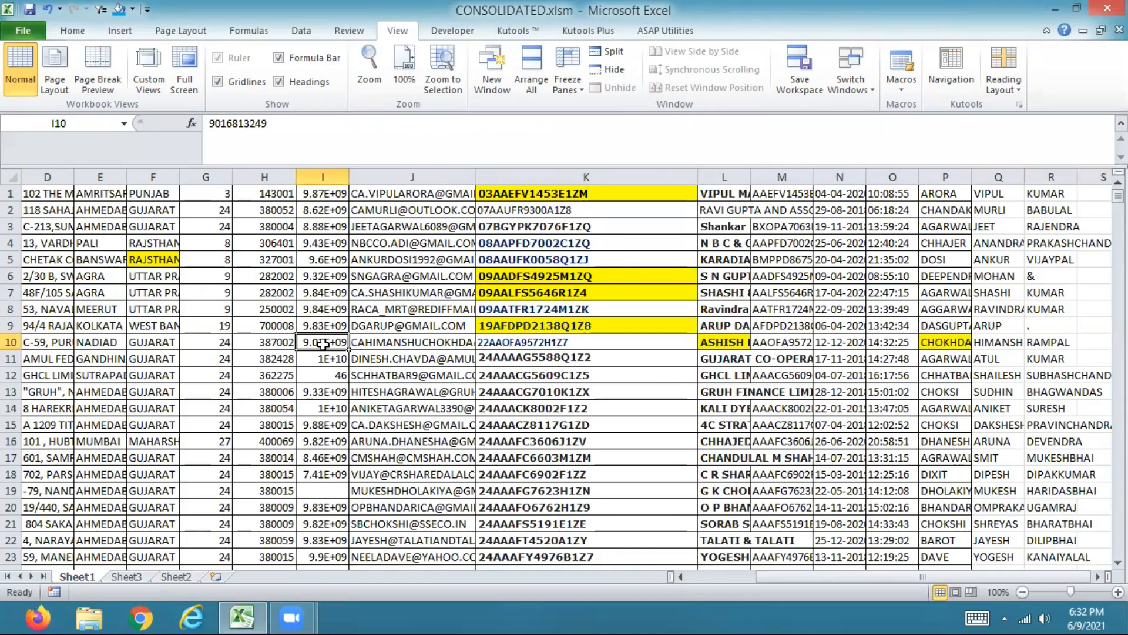
key("ctrl+z")
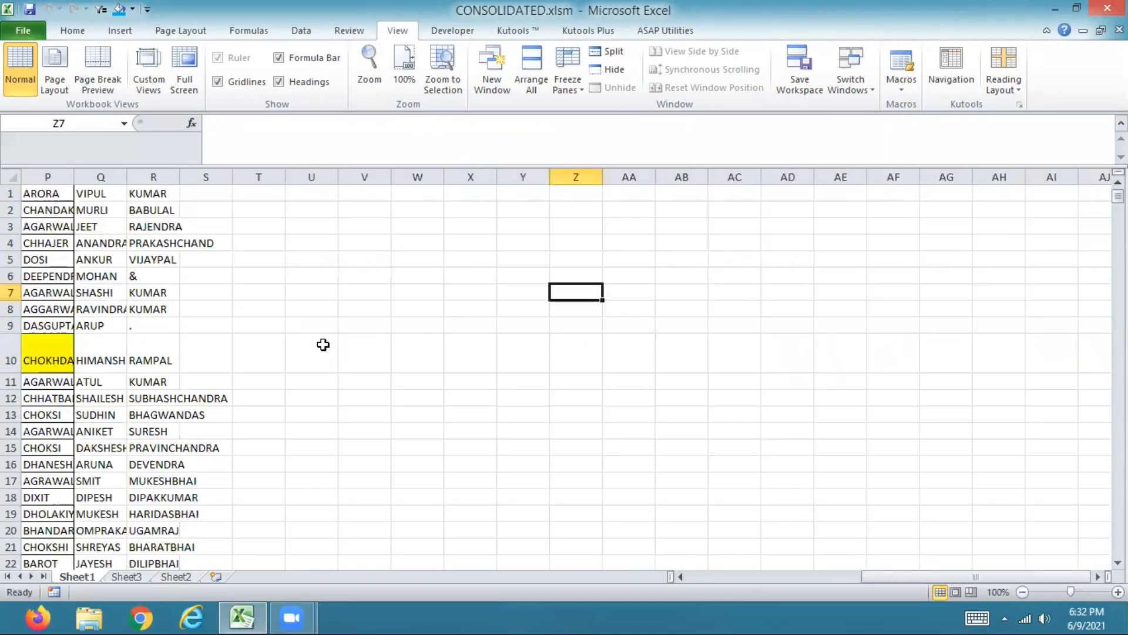
left_click_drag(888, 576, 664, 532)
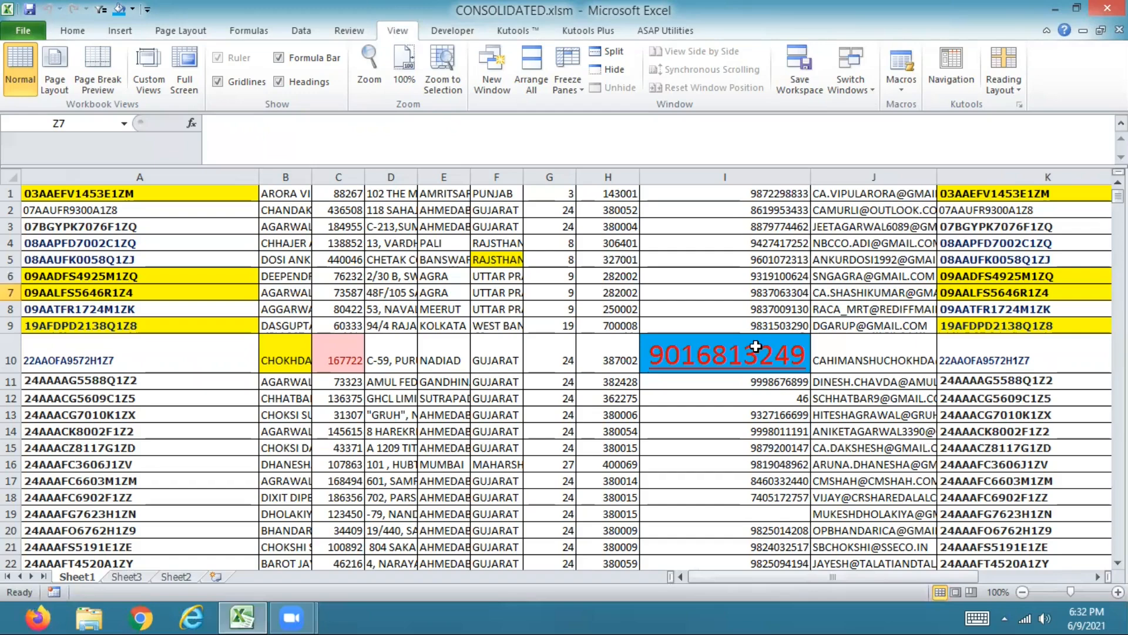
scroll(763, 346, "up", 2)
- Select cell J10 and check the shortcut and description in Macro1's options without changing them
left_click(788, 330)
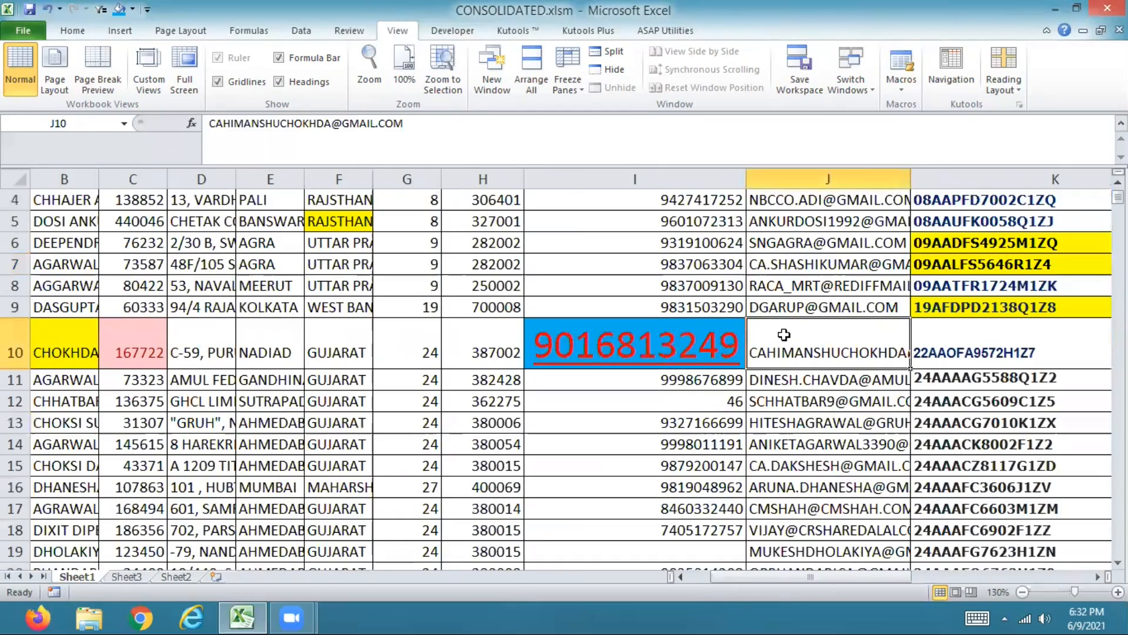
left_click(899, 88)
left_click(842, 108)
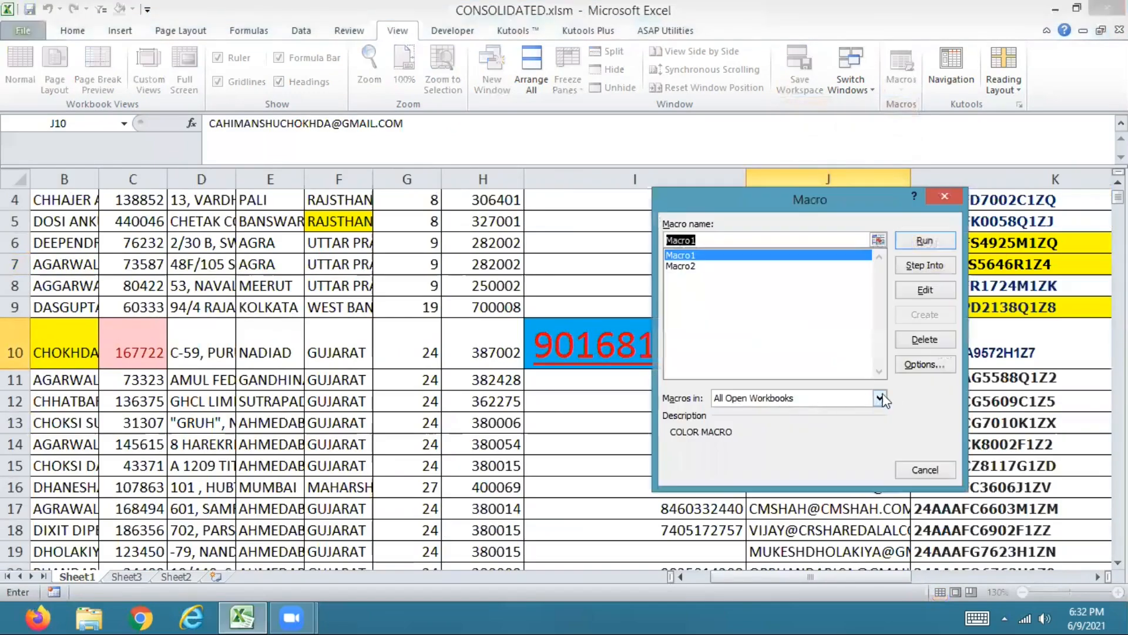
left_click(924, 362)
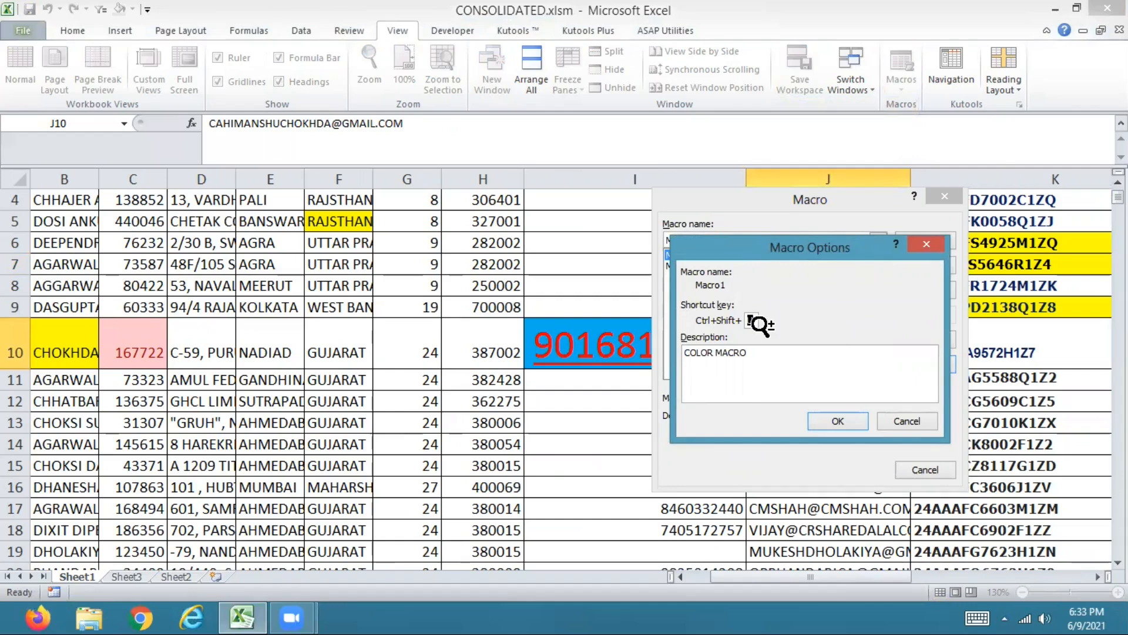
left_click(912, 421)
- Extend Macro2's description in its options to "COLOR MACRO FOR RECORDING"
left_click(680, 266)
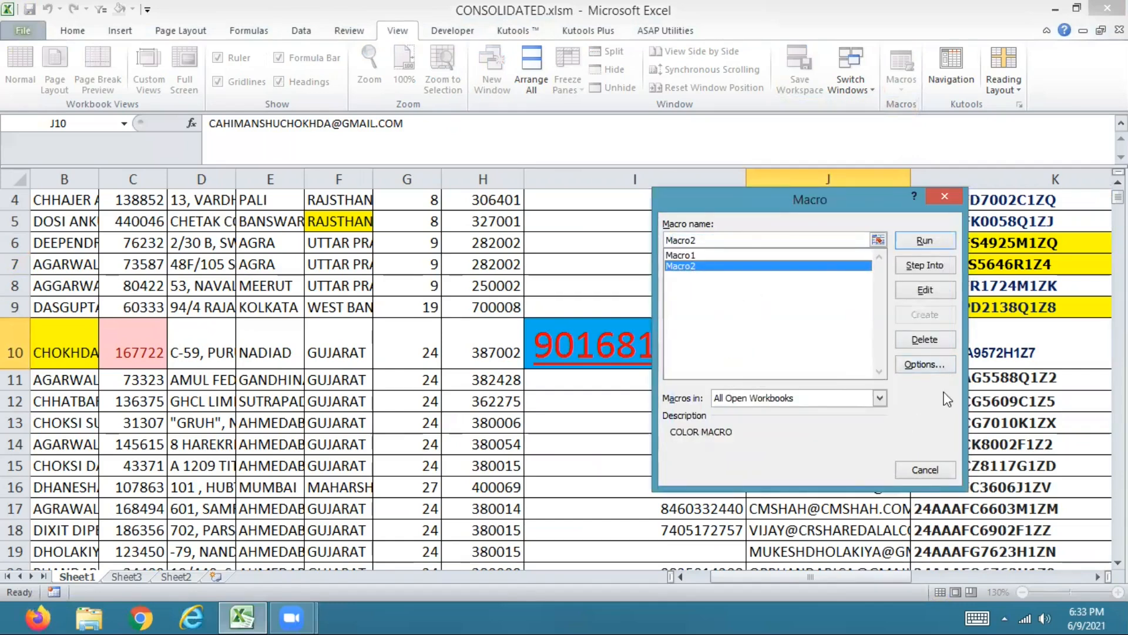
left_click(933, 365)
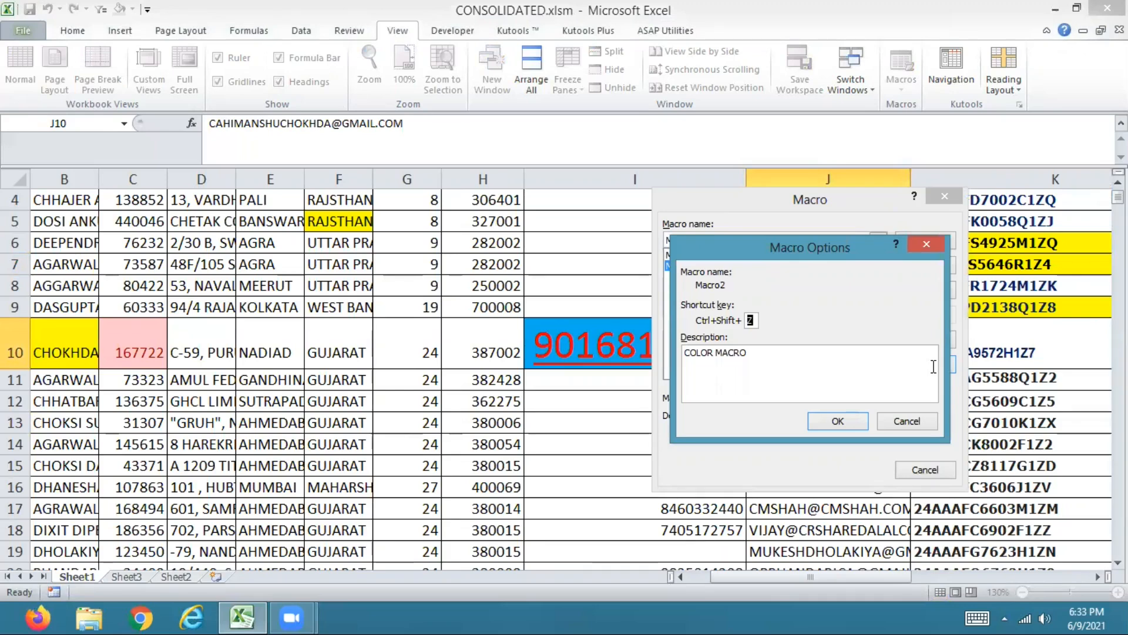
left_click(803, 357)
type("FOR ")
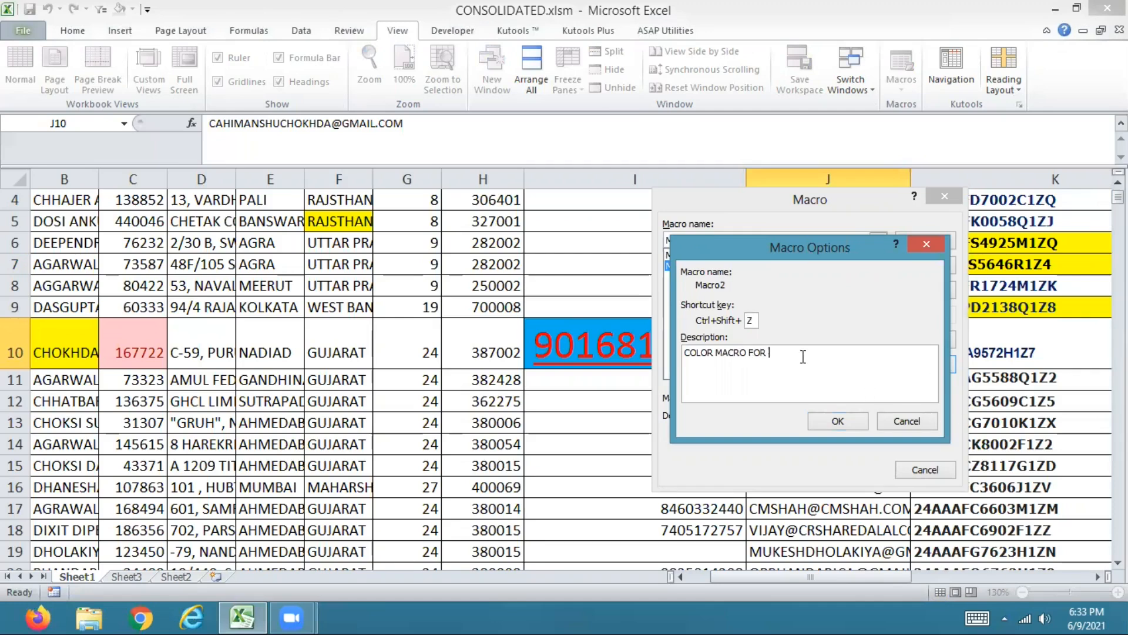
type("RECORDING")
left_click(837, 421)
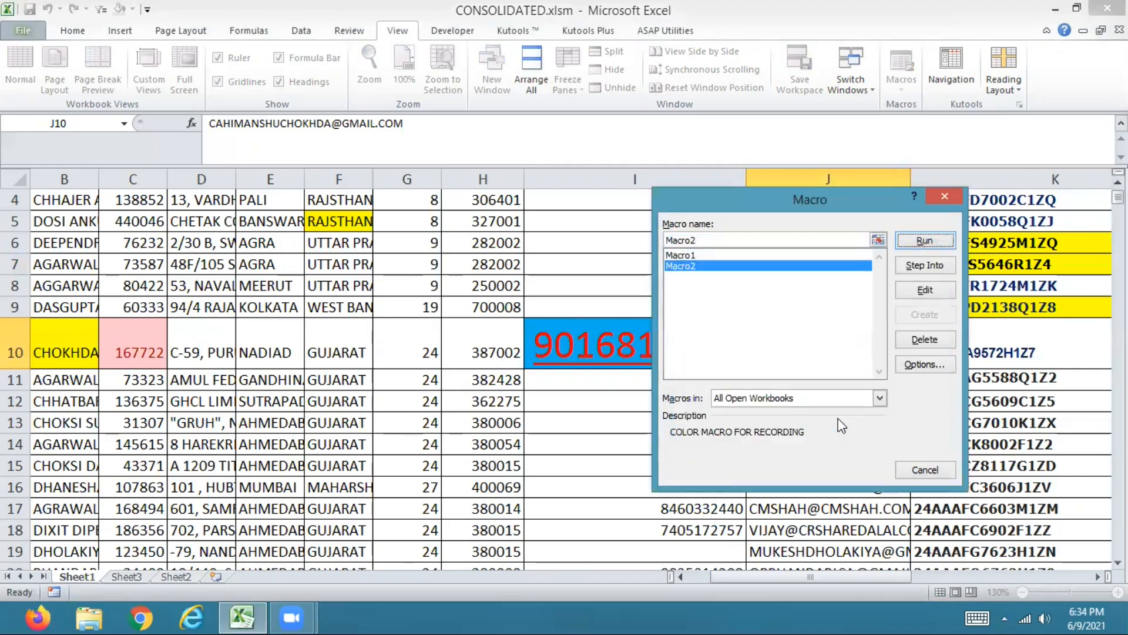
- View the available macro locations, inspect Macro2's recorded code in the Visual Basic editor, and close the editor
left_click(879, 400)
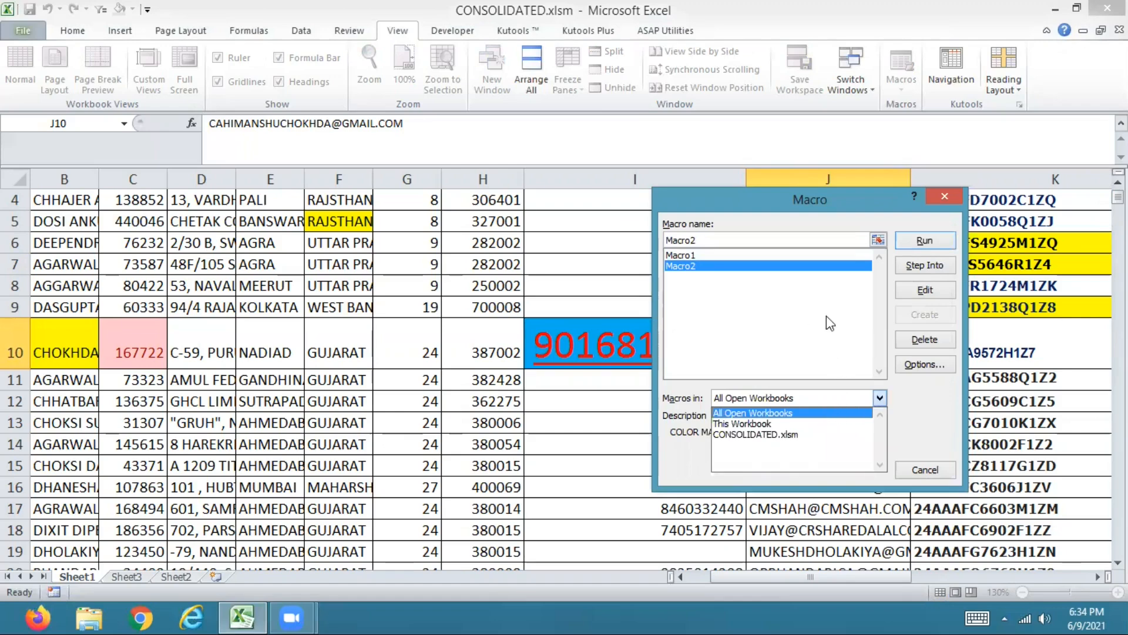
left_click(912, 293)
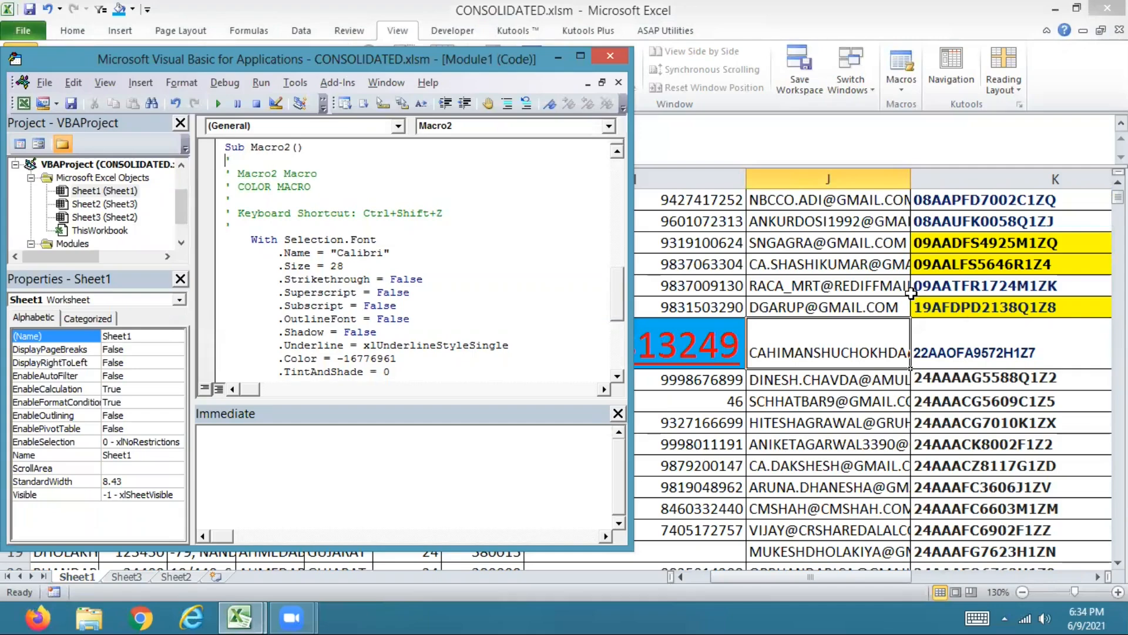
left_click(614, 54)
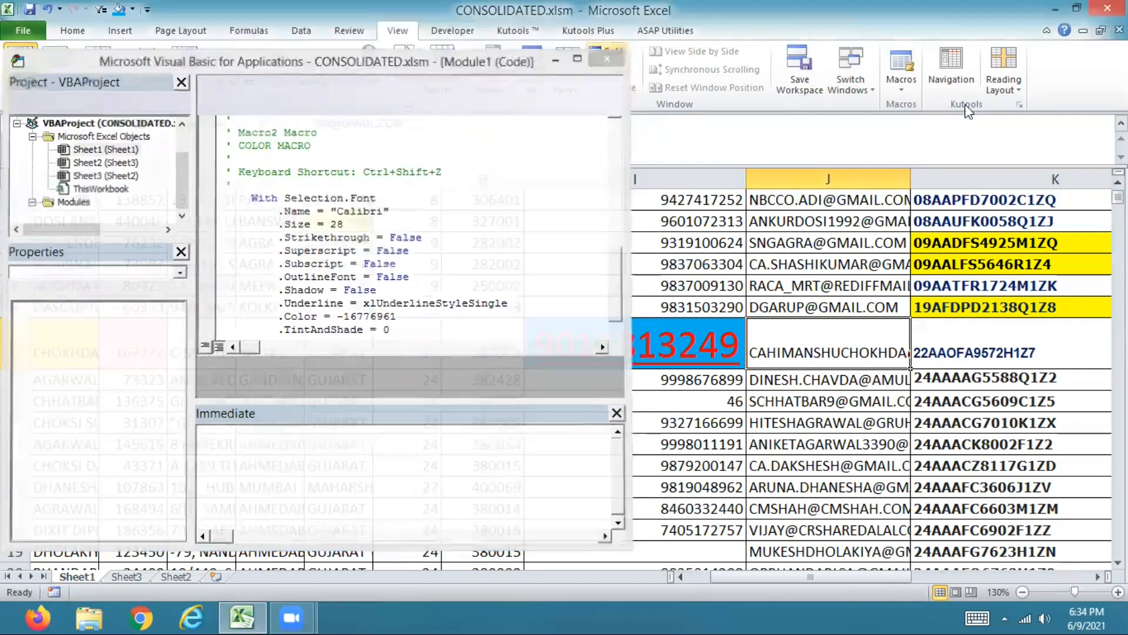
- Delete Macro1 and check which macros remain in the macro list
left_click(900, 88)
left_click(823, 105)
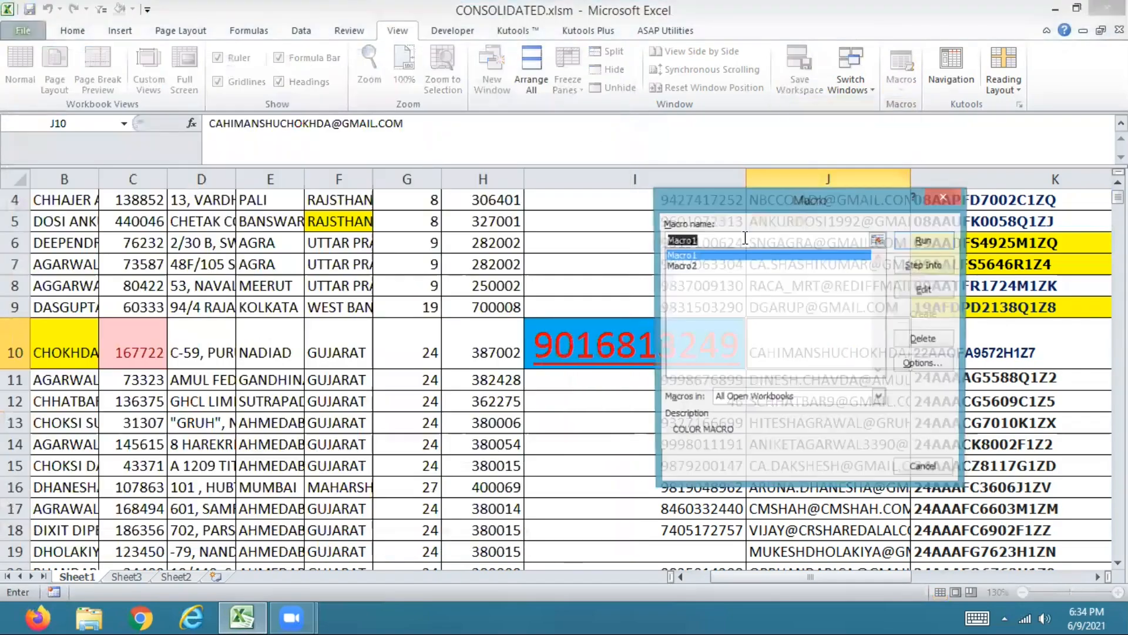
left_click(905, 341)
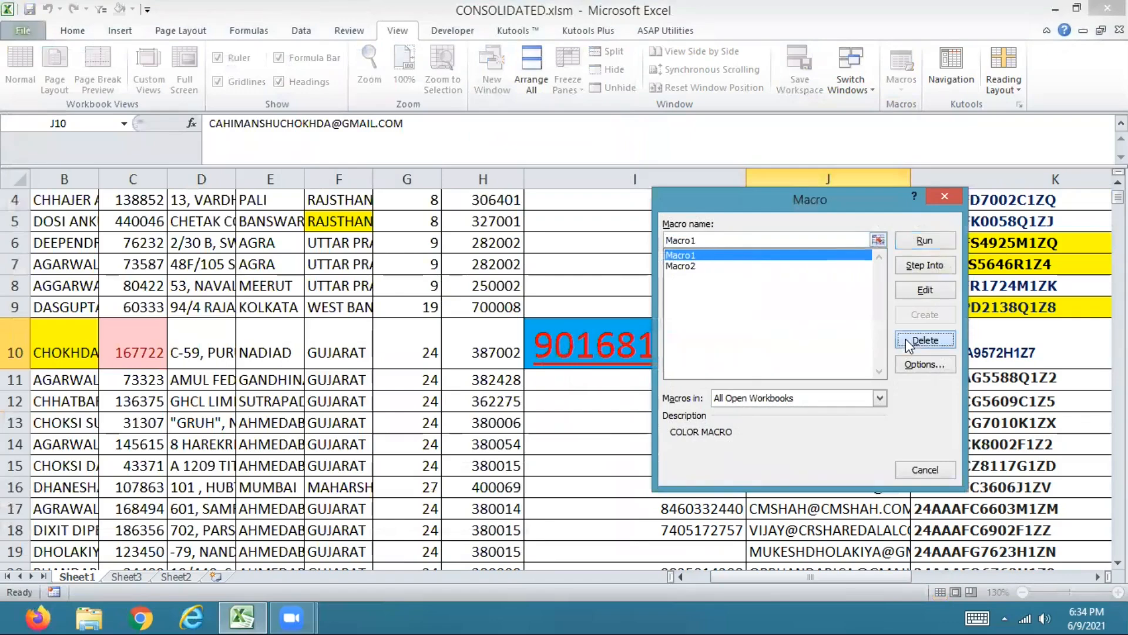
left_click(547, 353)
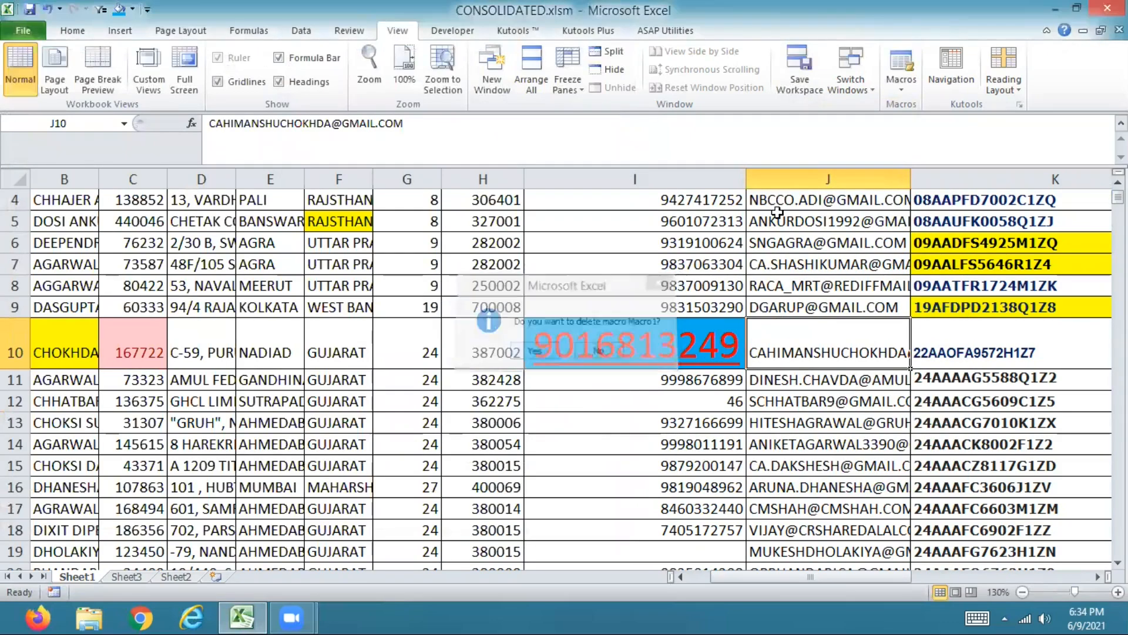
left_click(900, 82)
left_click(875, 103)
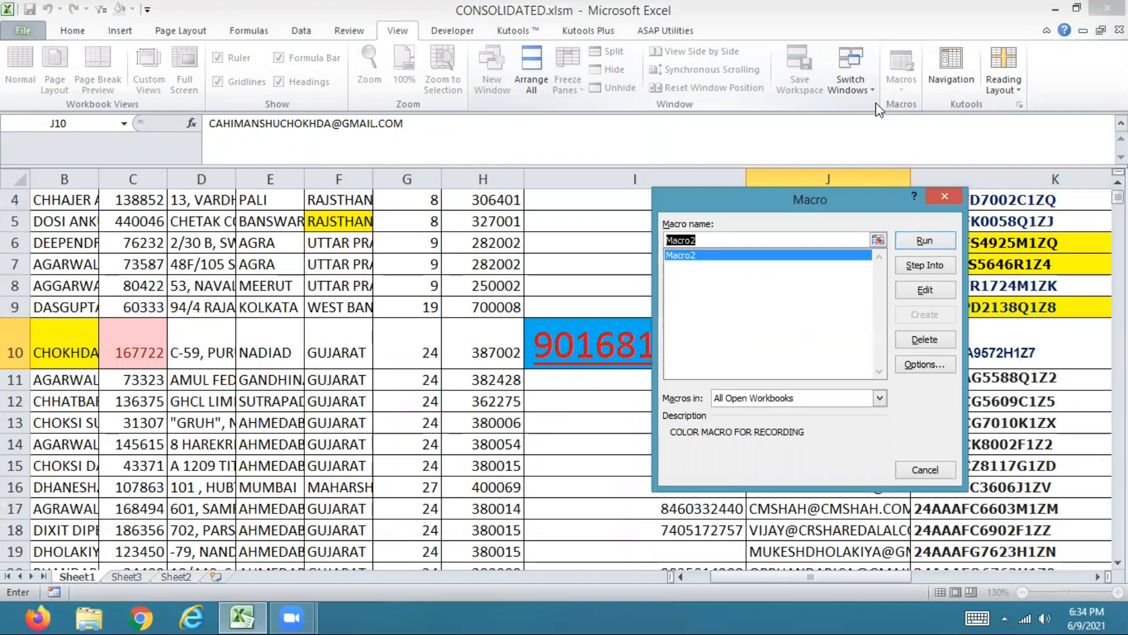
left_click(943, 196)
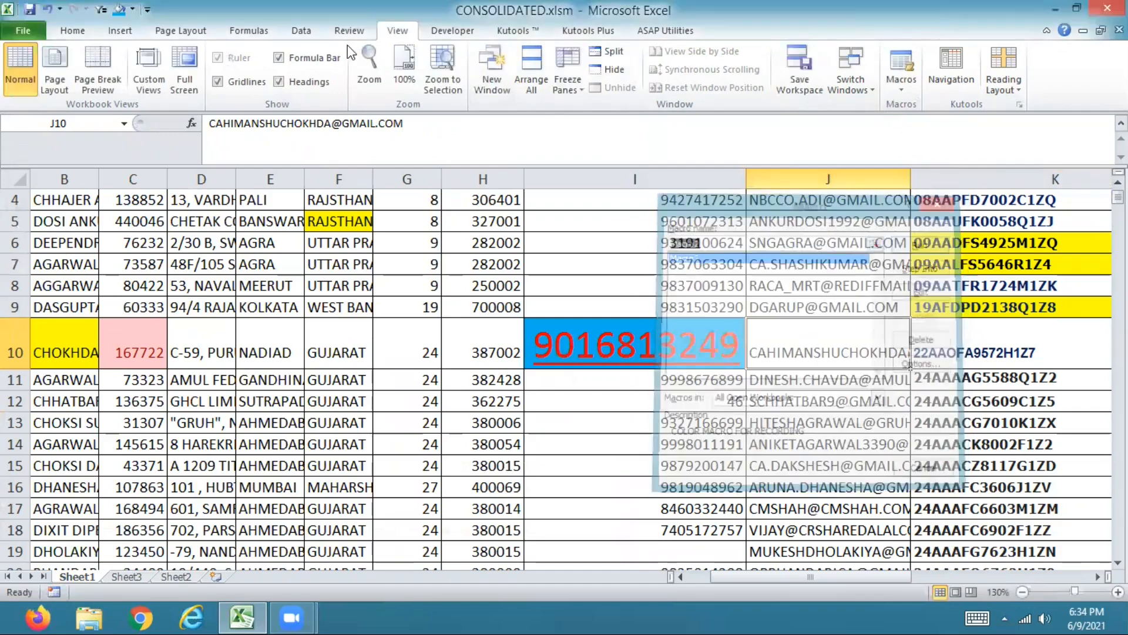
- Open the Quick Access Toolbar customization settings in Excel Options and list All Commands as the command source
left_click(24, 29)
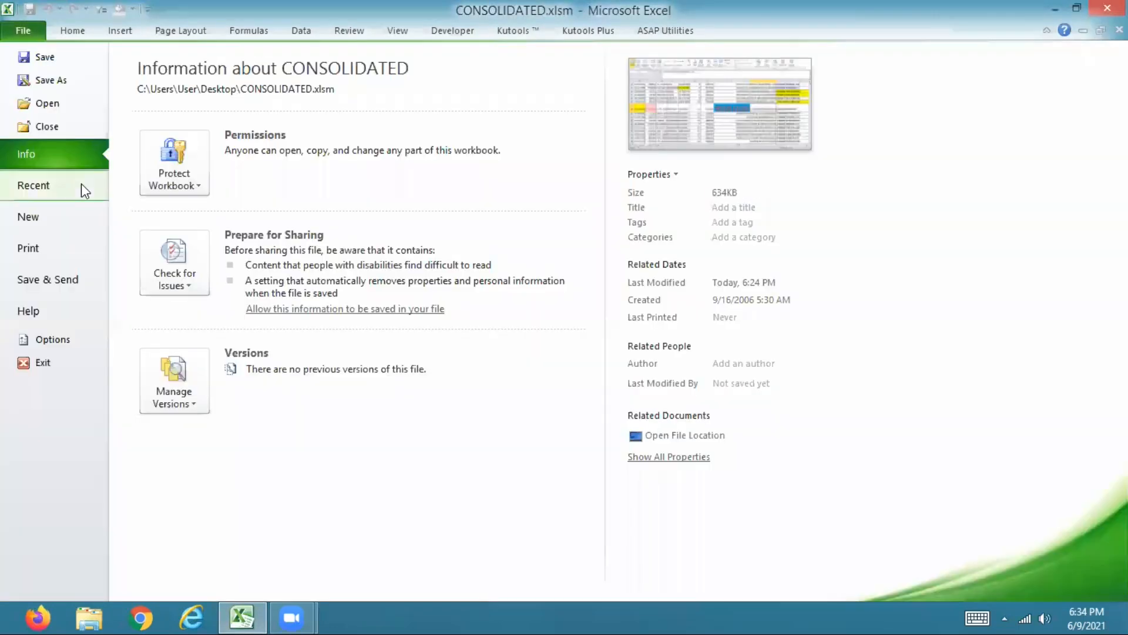
left_click(55, 342)
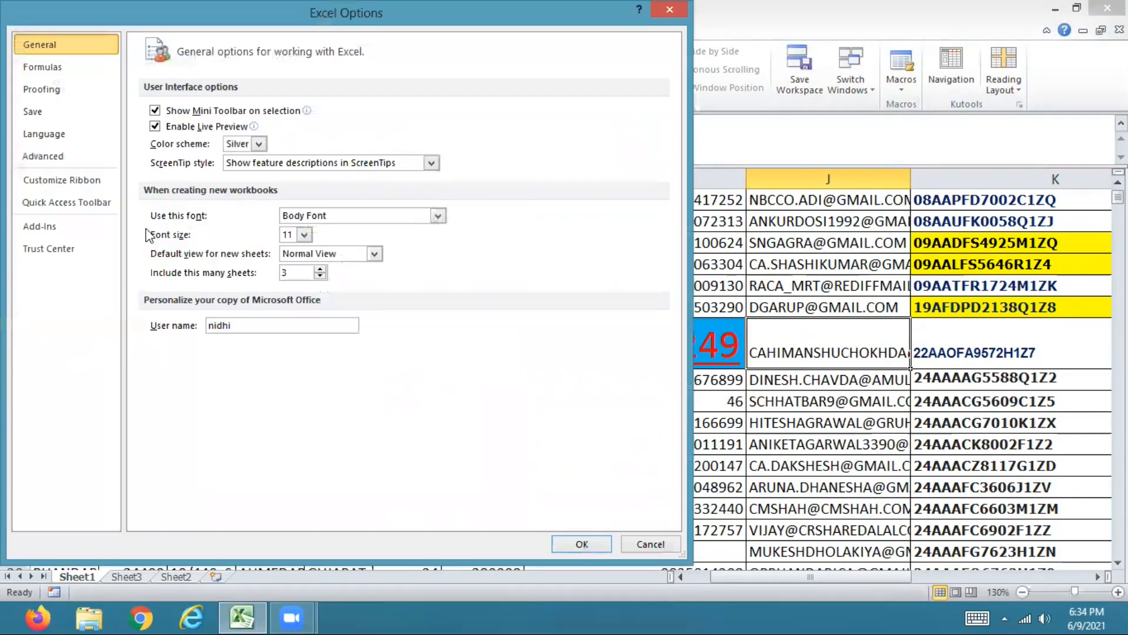
left_click(55, 202)
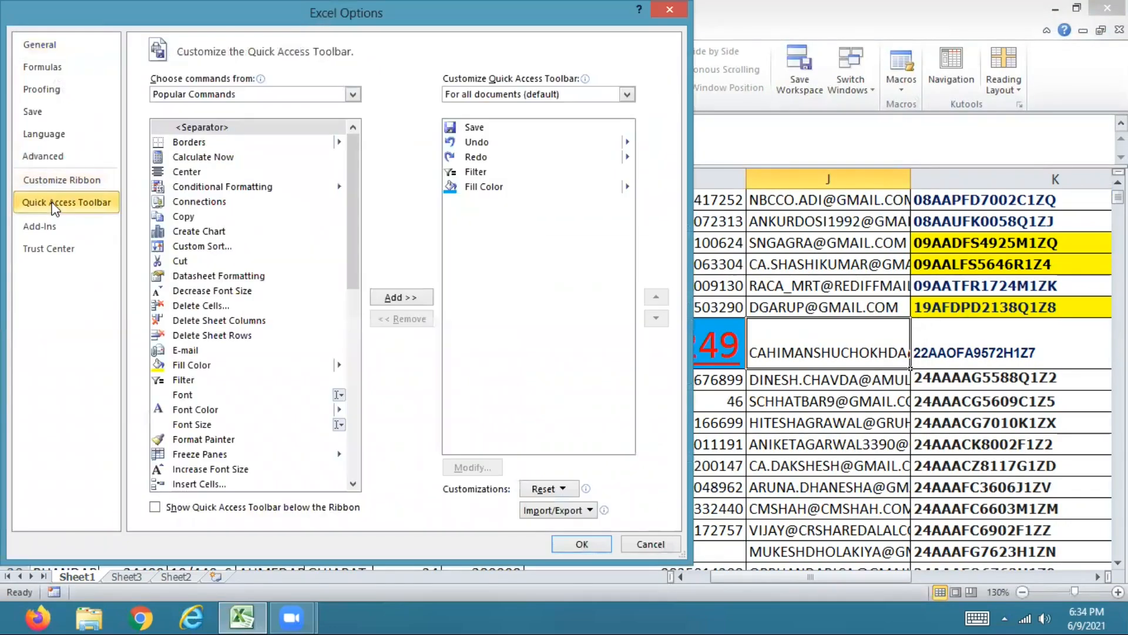
left_click(228, 96)
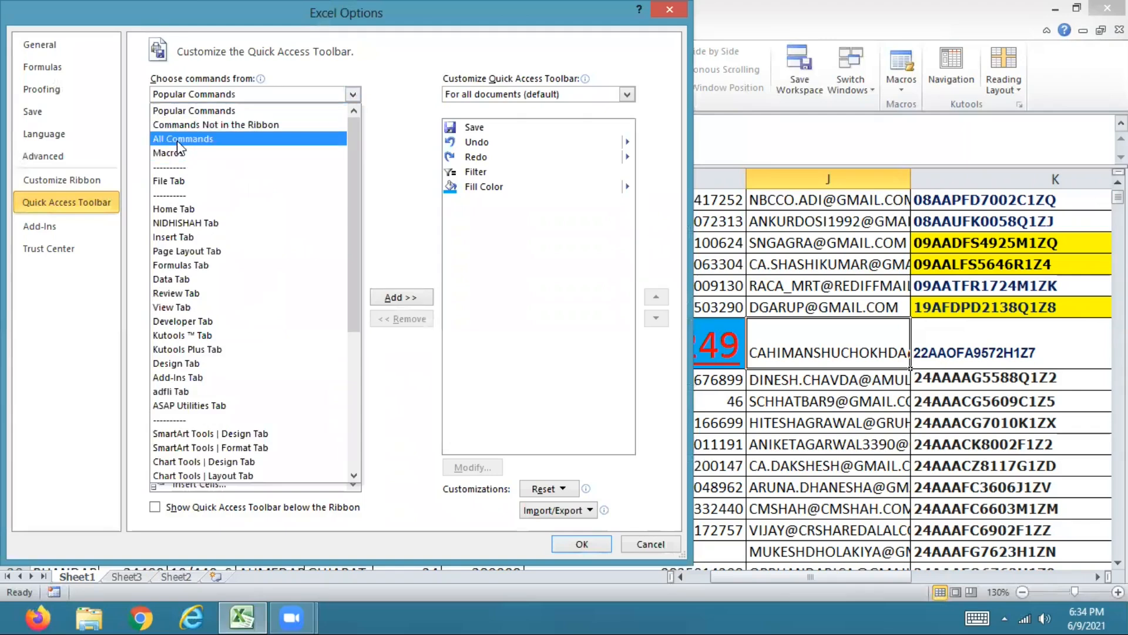
left_click(177, 140)
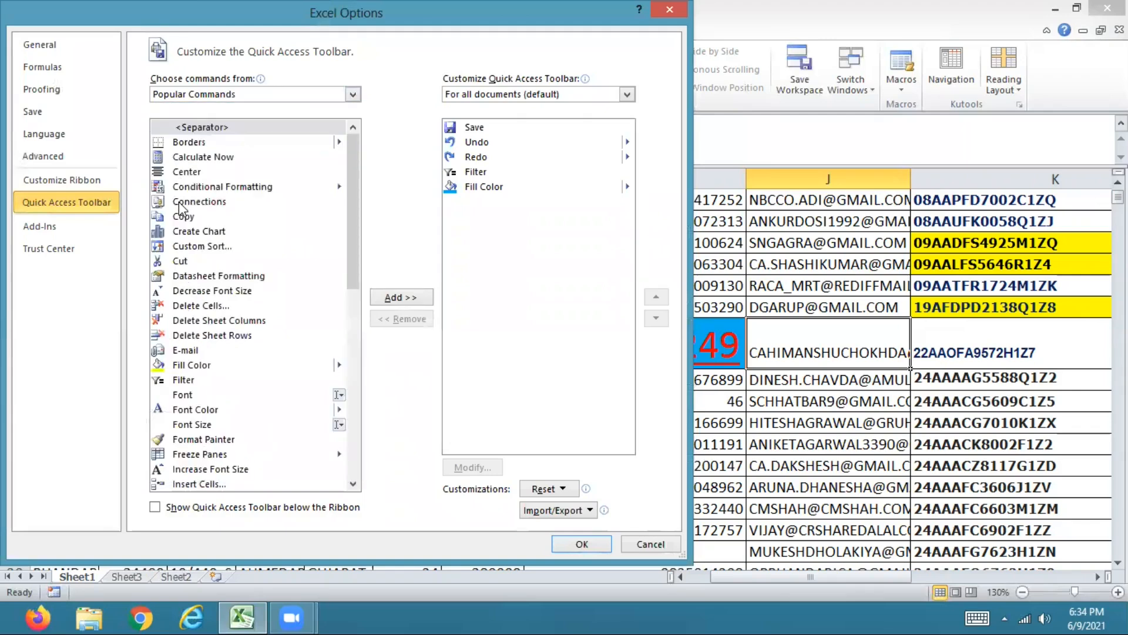
left_click(206, 98)
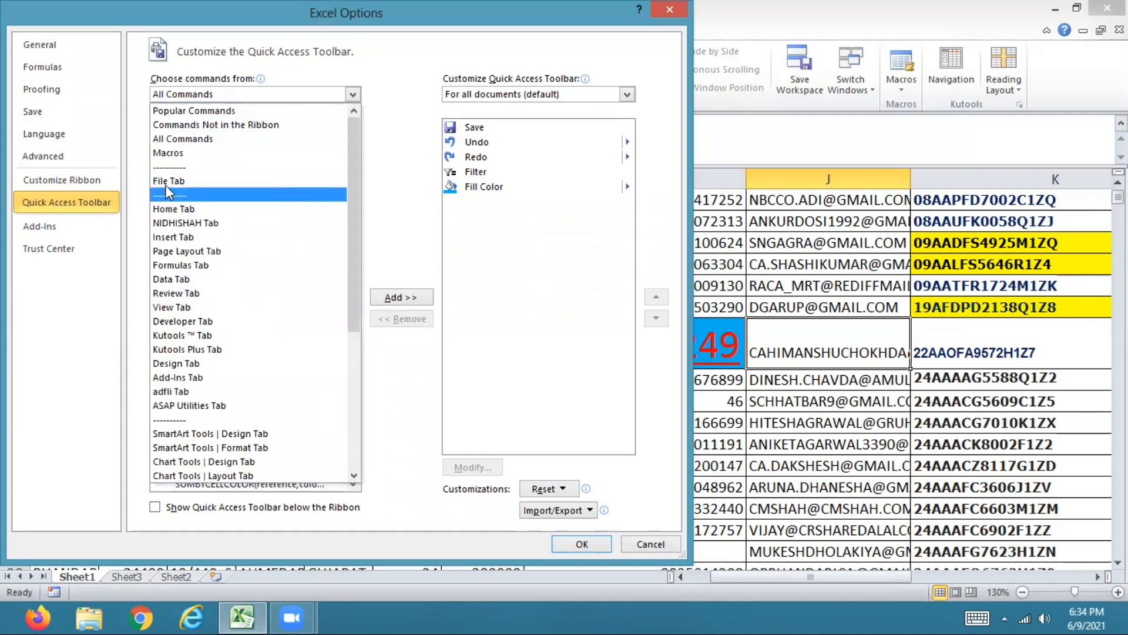
left_click(179, 140)
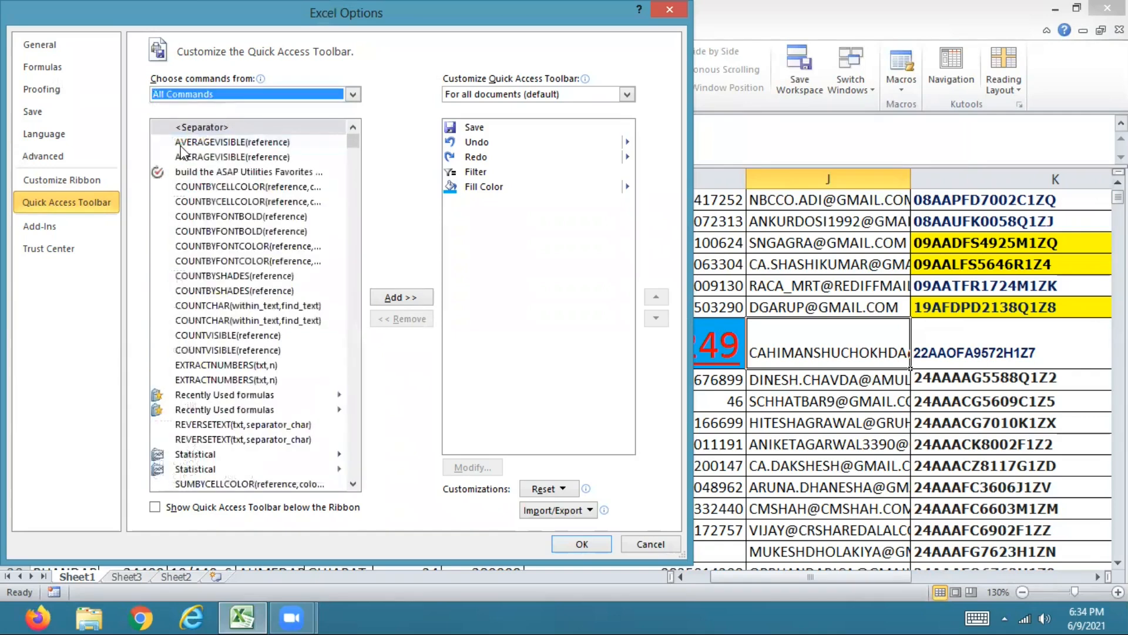
- Search the full command list for macro-related entries among the commands beginning with M
left_click(202, 172)
key("m")
key("m")
key("m")
key("m")
key("m")
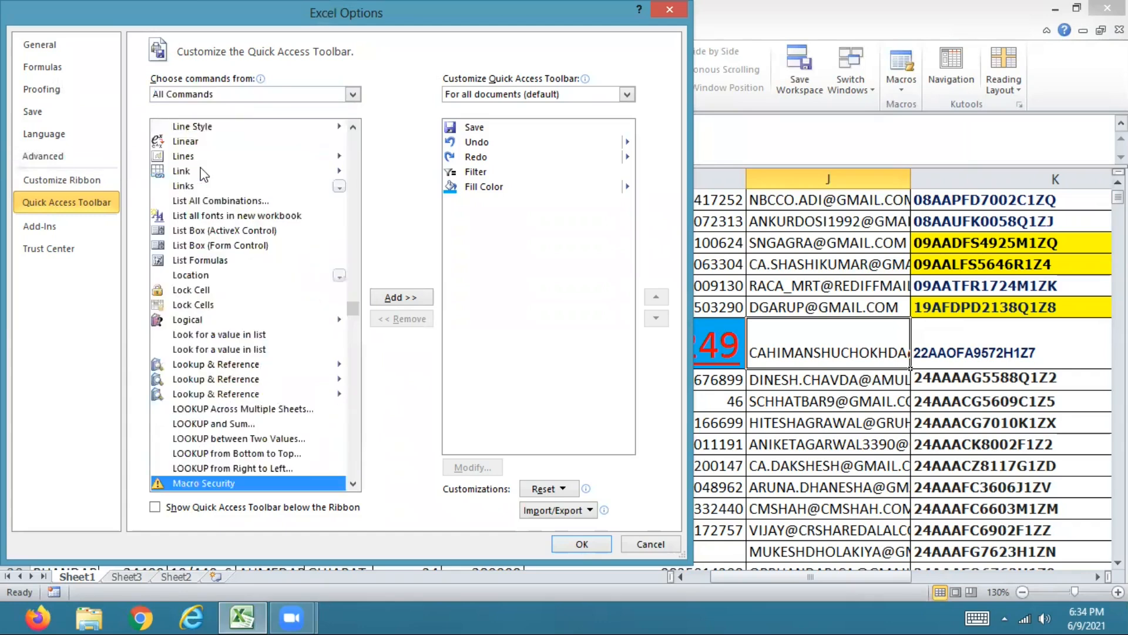
key("m")
key("m")
key("m")
key("m")
key("m")
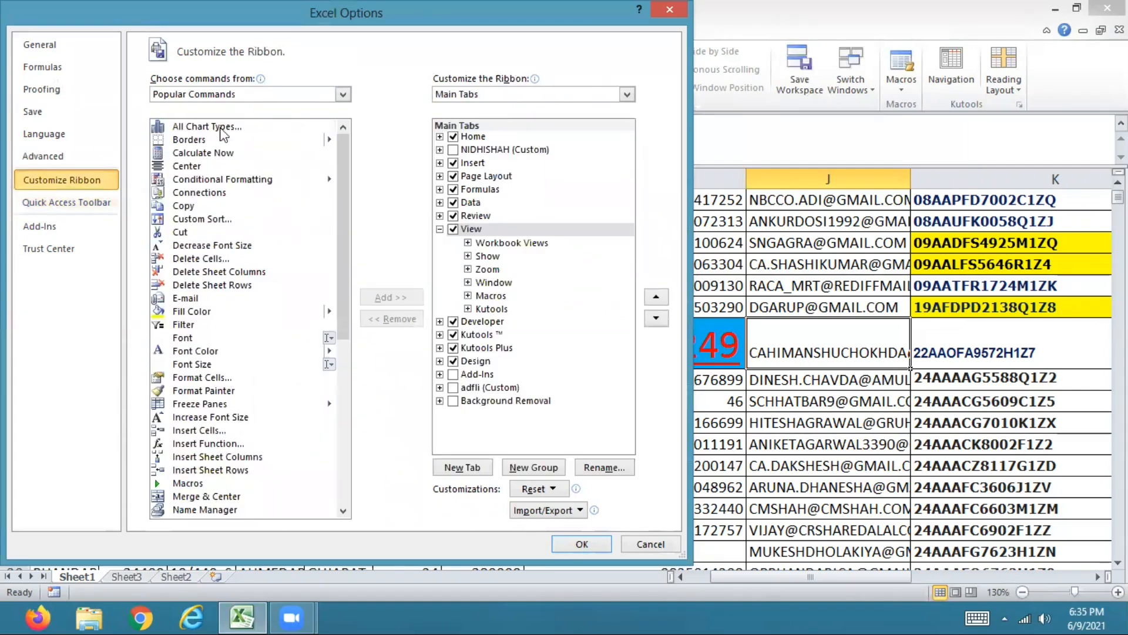
- Return to the Quick Access Toolbar settings and search Commands Not in the Ribbon for macro entries
left_click(53, 156)
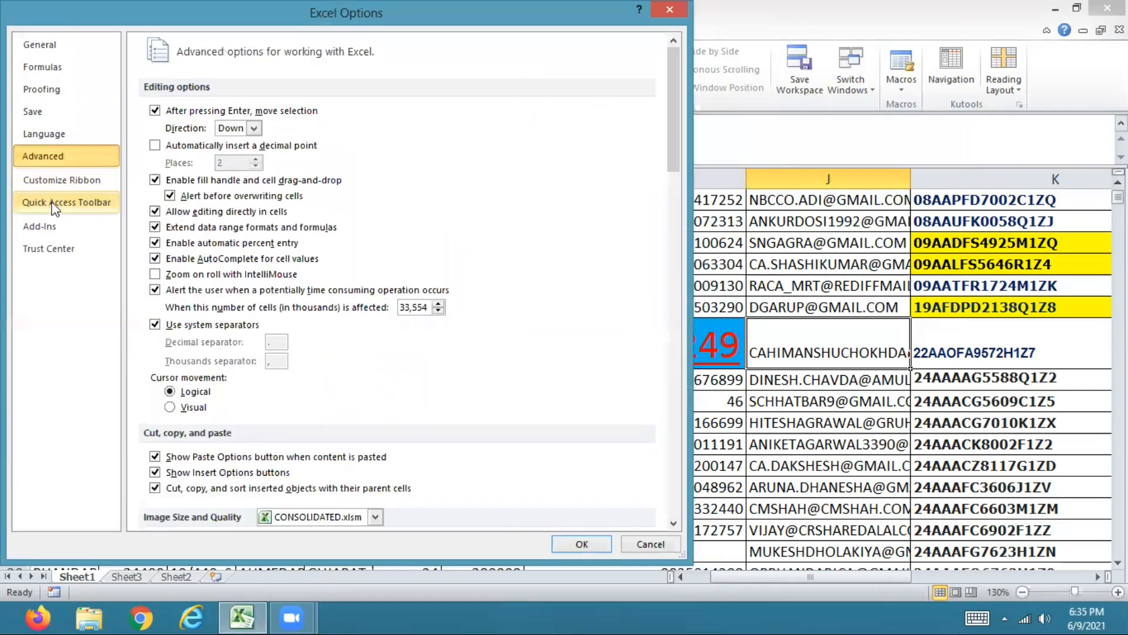
left_click(67, 202)
left_click(248, 94)
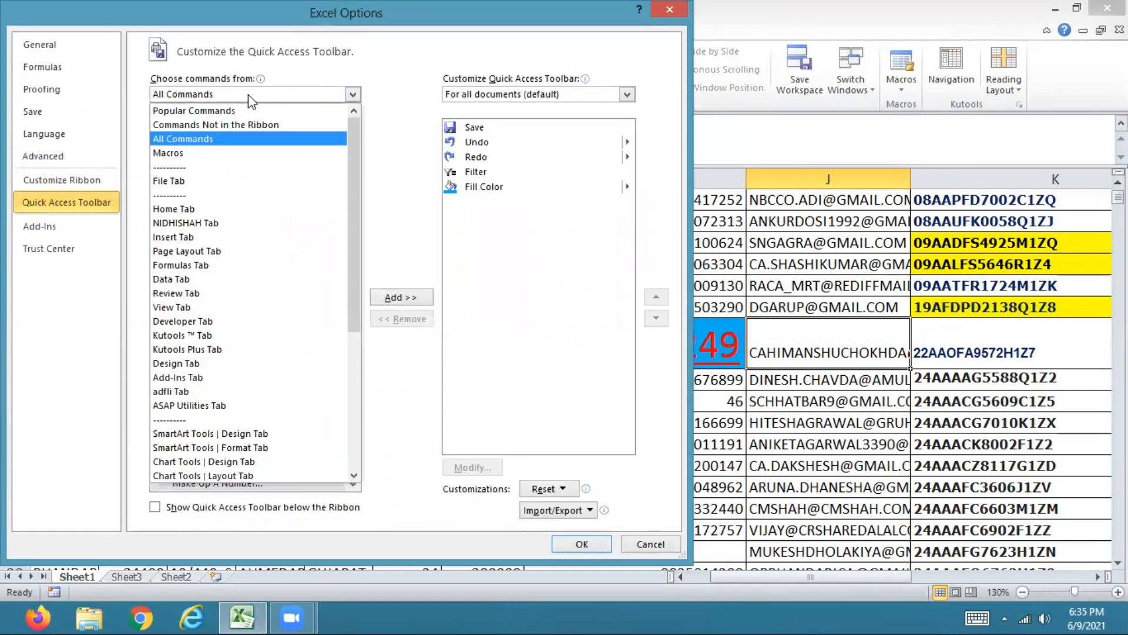
left_click(223, 124)
left_click(188, 201)
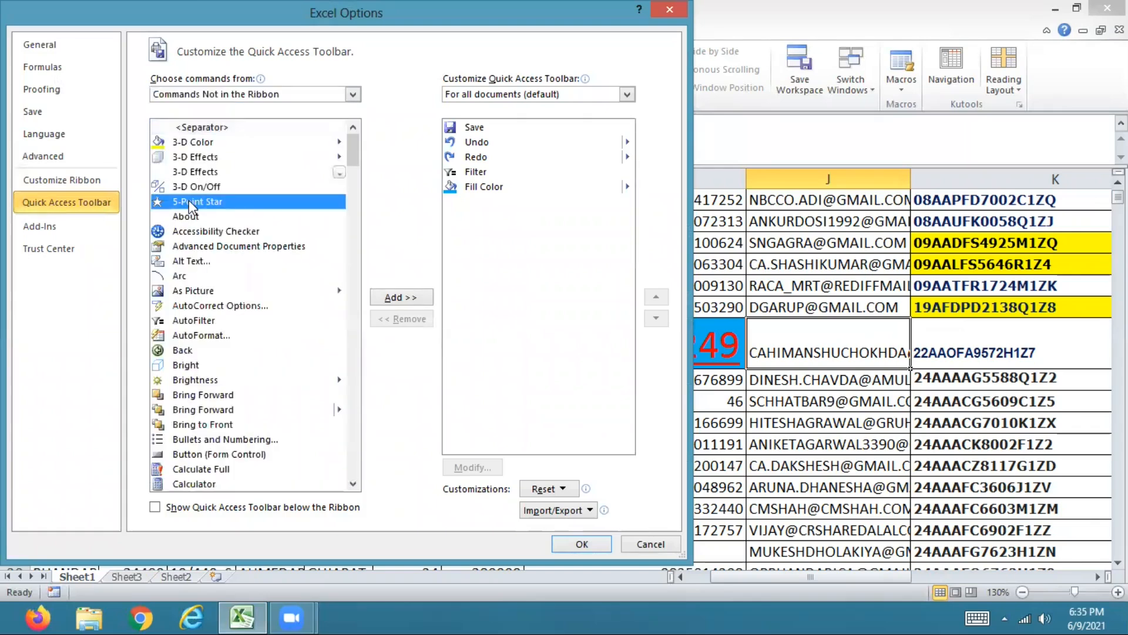
key("m")
key("m")
key("m")
key("m")
key("m")
key("m")
key("m")
key("m")
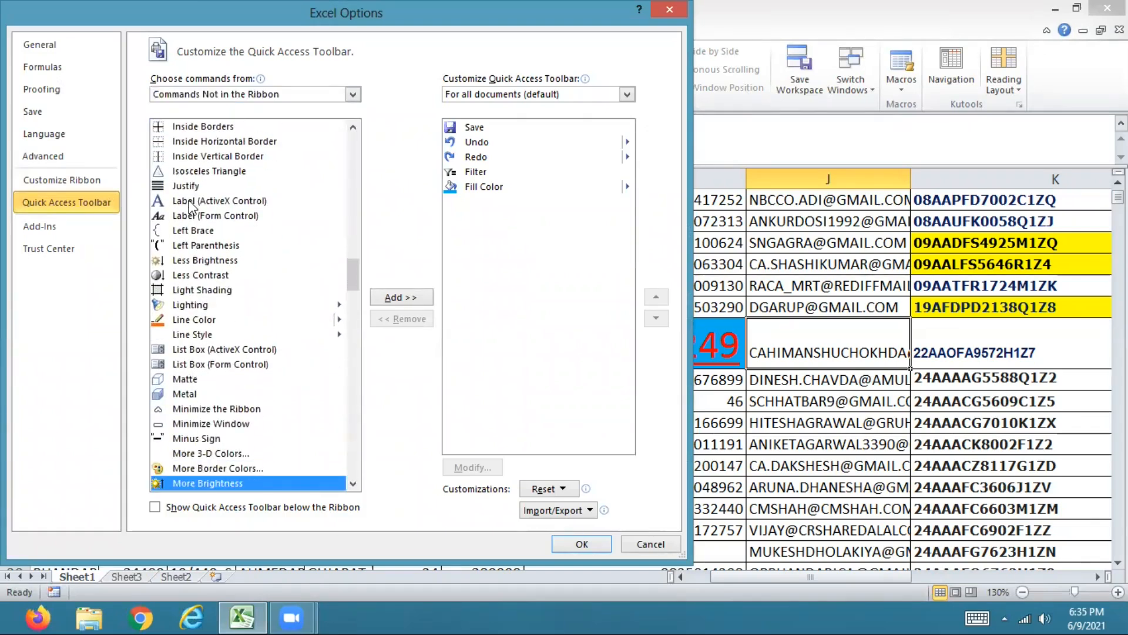
key("m")
key("m")
key("m")
key("m")
key("m")
key("m")
key("m")
key("m")
key("m")
key("m")
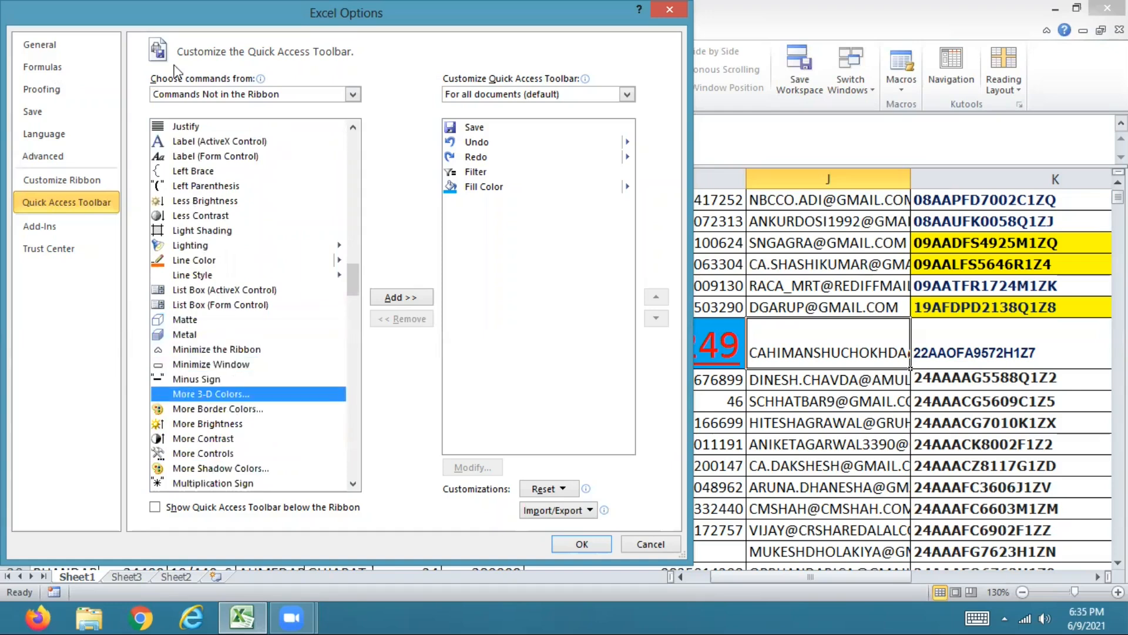
- Switch the command source to Popular Commands and look for macro entries beginning with M
left_click(188, 94)
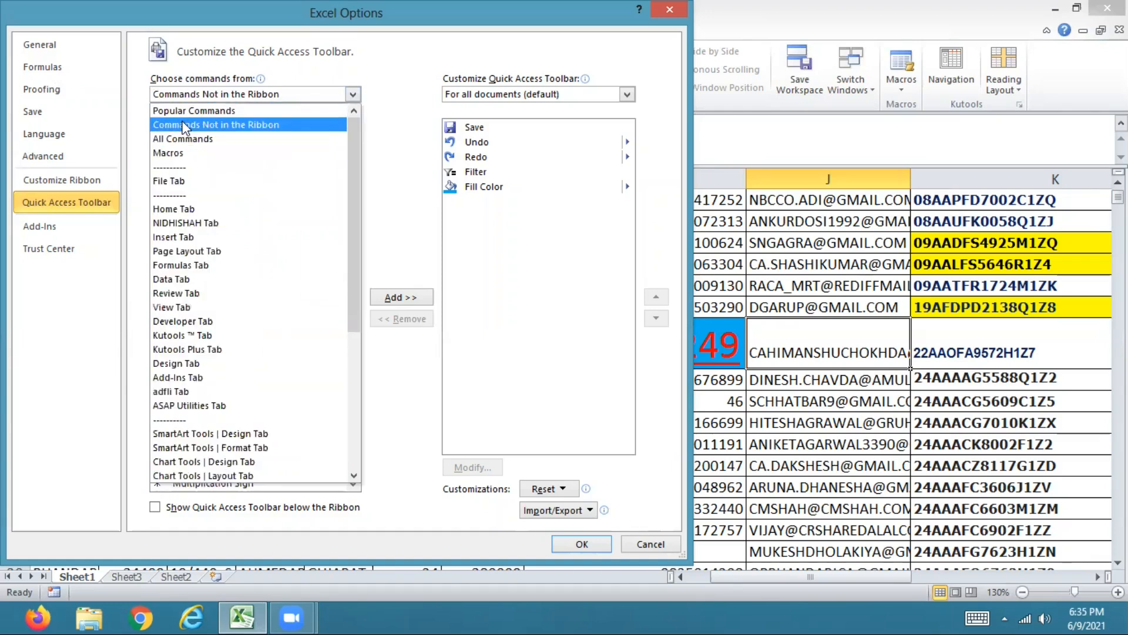
left_click(193, 110)
left_click(192, 158)
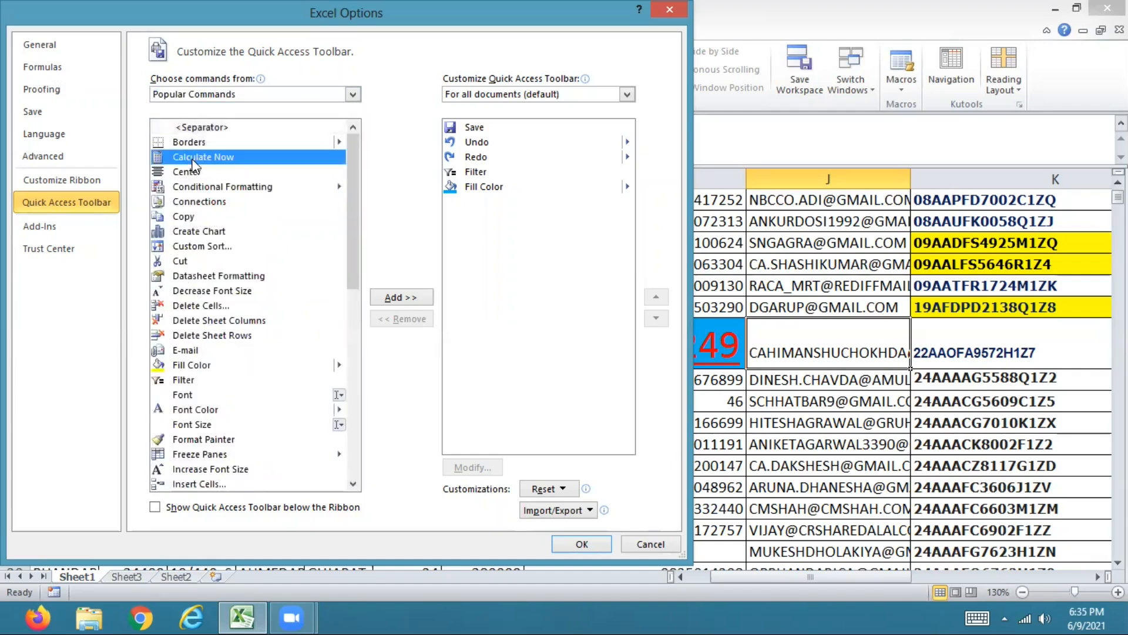
key("m")
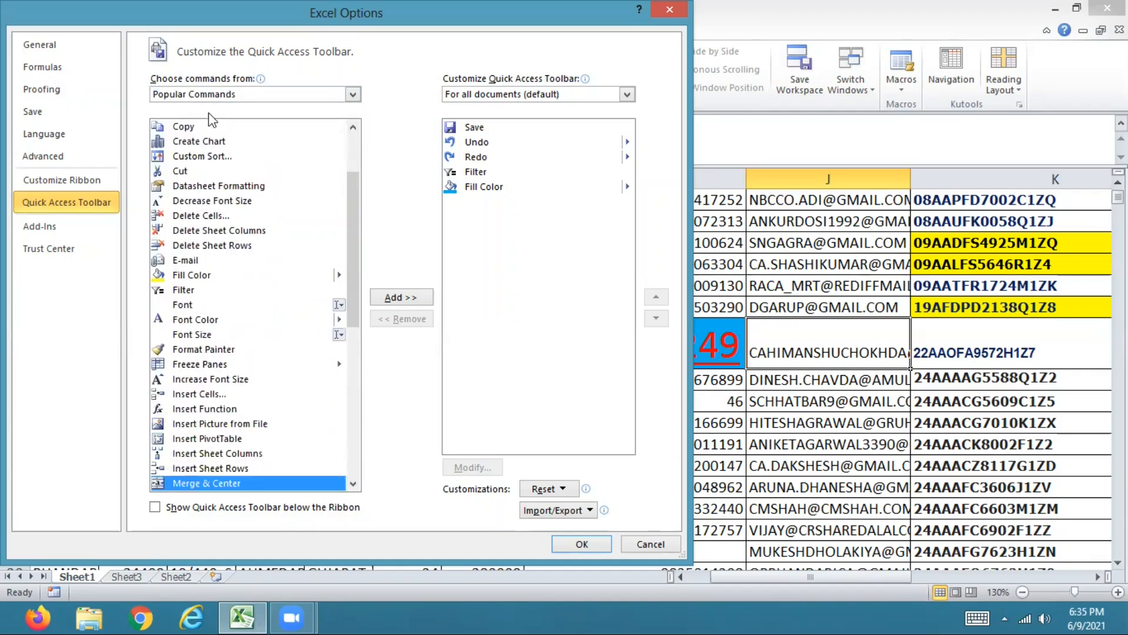
- Go back to All Commands, look through the entries from Macro Security onward, and close Excel Options without changes
left_click(212, 95)
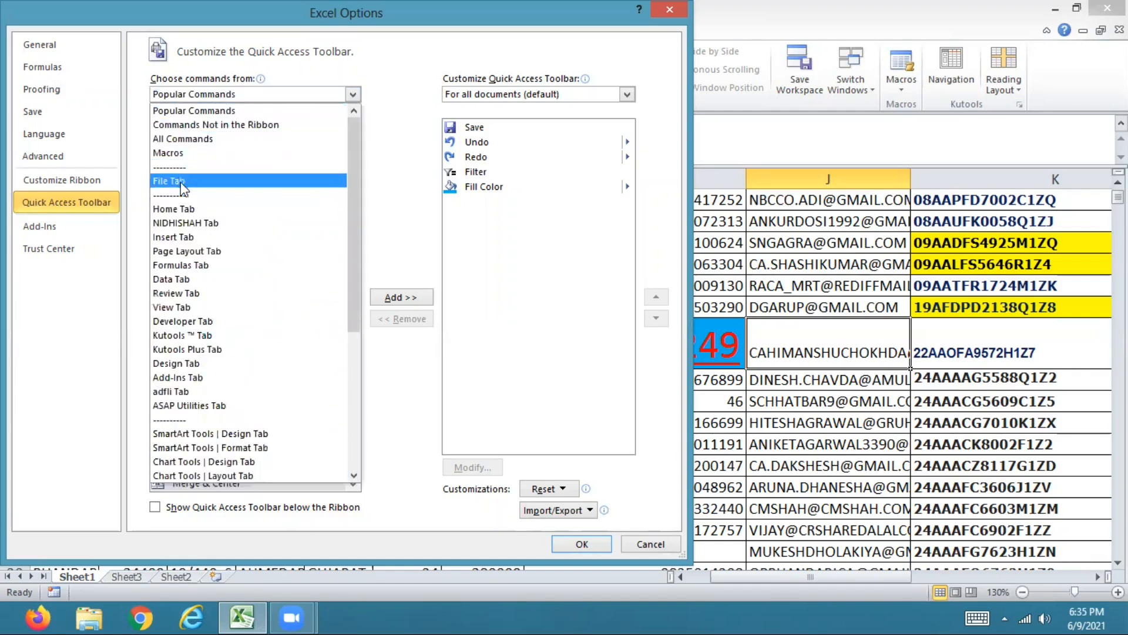
left_click(175, 139)
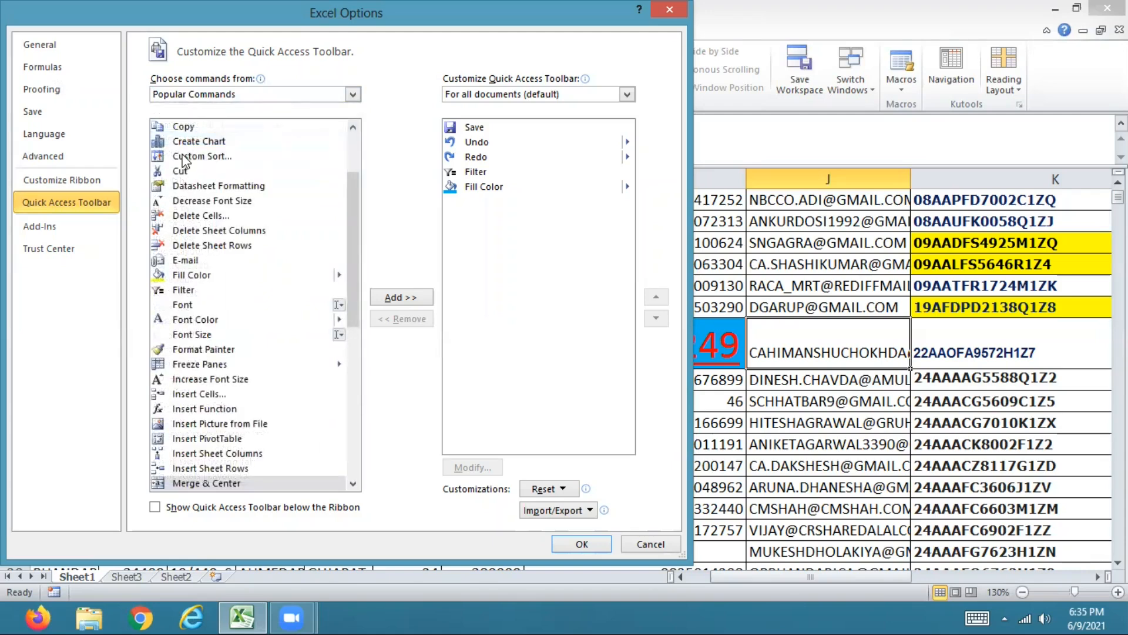
left_click(184, 156)
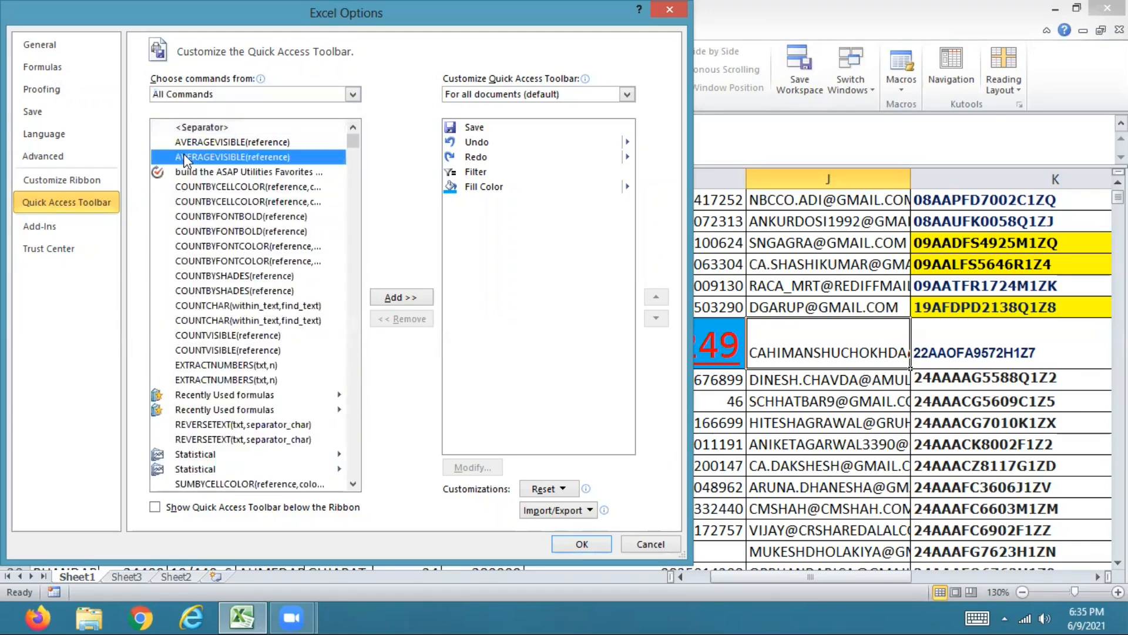
key("m")
key("Down")
key("Down")
key("Down")
key("Down")
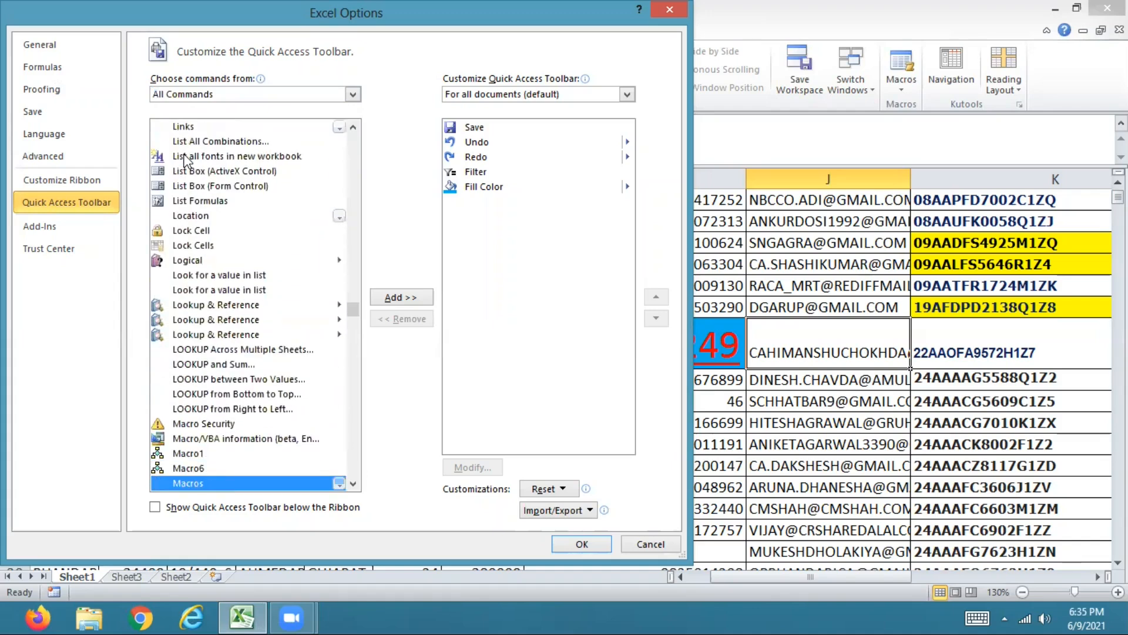
key("Down")
key("Down")
key("Down")
key("Down")
key("Down")
key("Down")
key("Down")
key("Down")
key("Down")
key("Down")
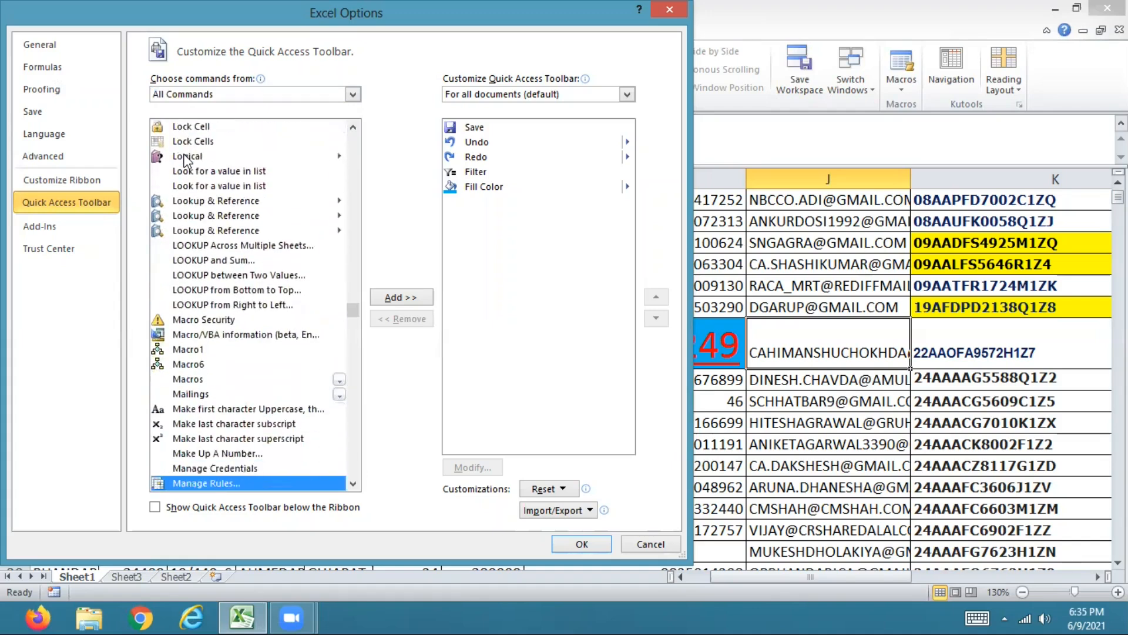
key("Down")
key("Down")
key("Down")
key("Down")
key("Down")
key("Down")
key("Down")
key("Down")
key("Down")
key("Down")
key("Down")
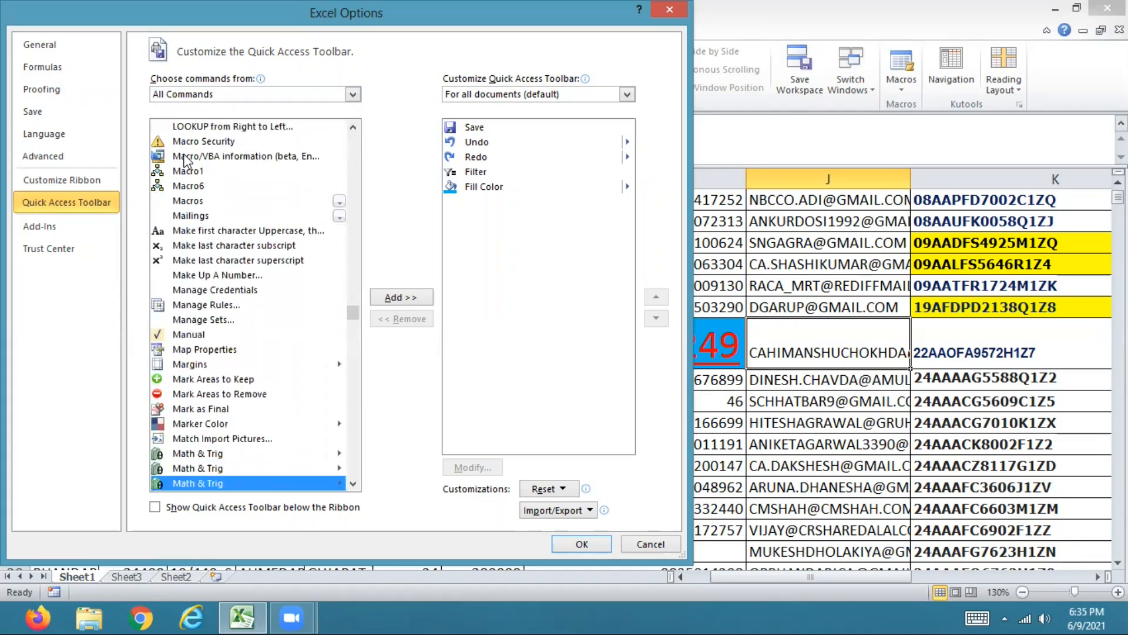
left_click(643, 545)
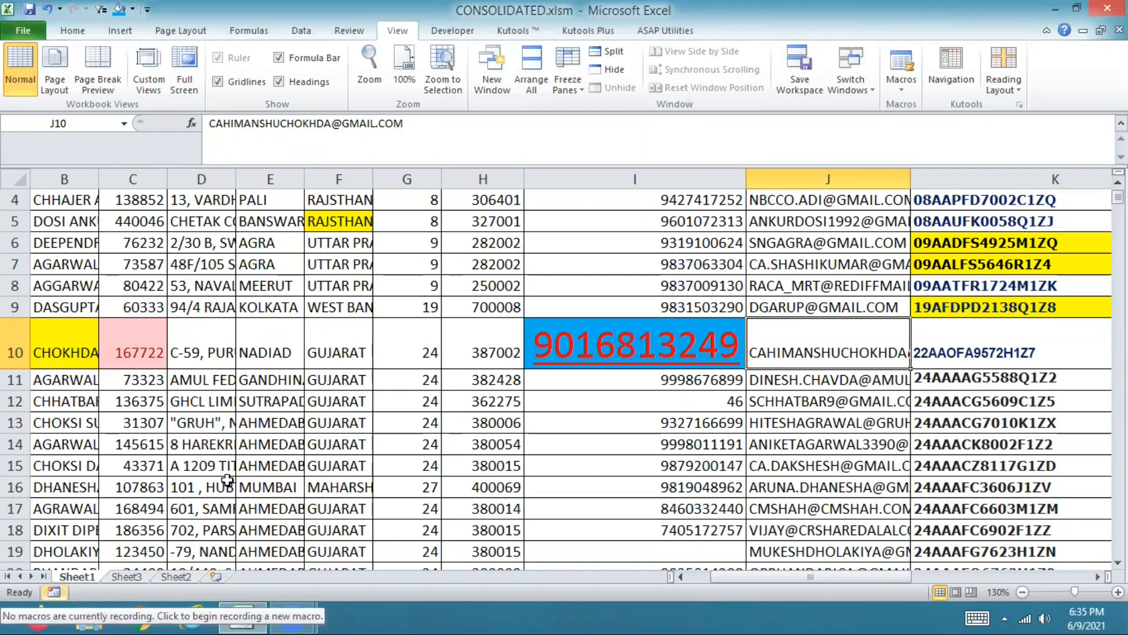
left_click_drag(1119, 198, 1118, 193)
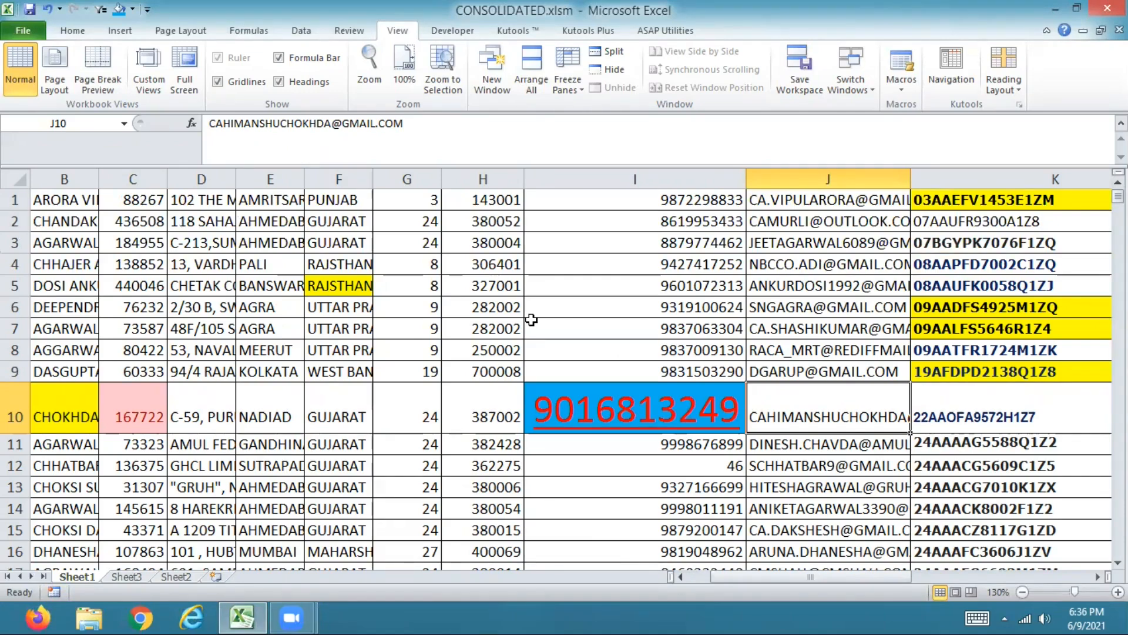
left_click(300, 33)
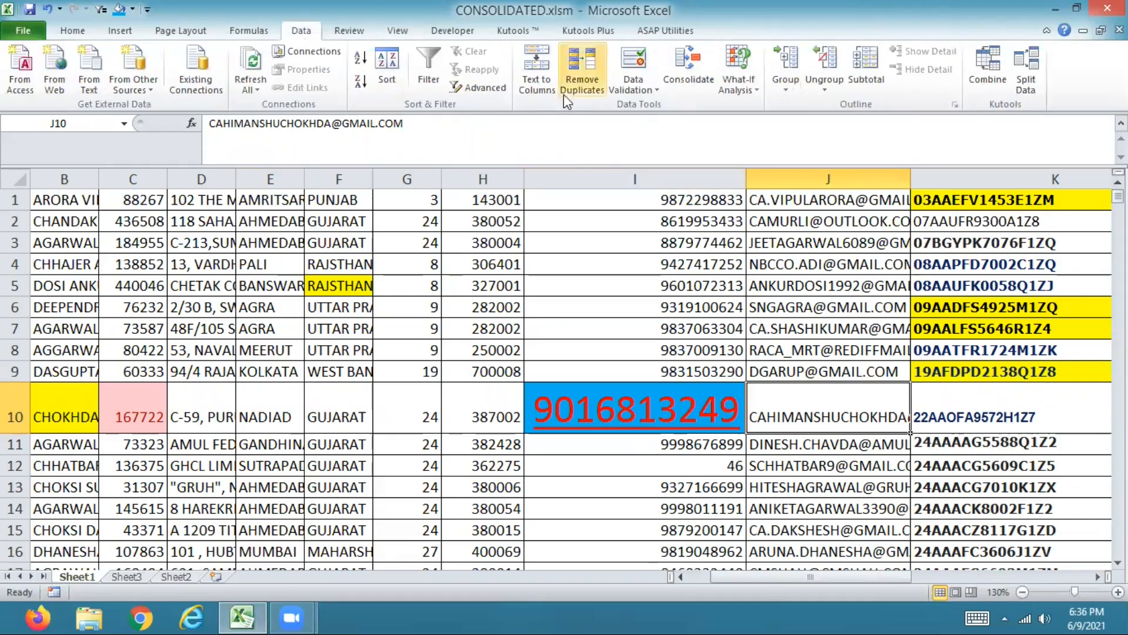
- Open the macro list, check which workbooks can be chosen as macro locations, and close the list without changes
left_click(402, 34)
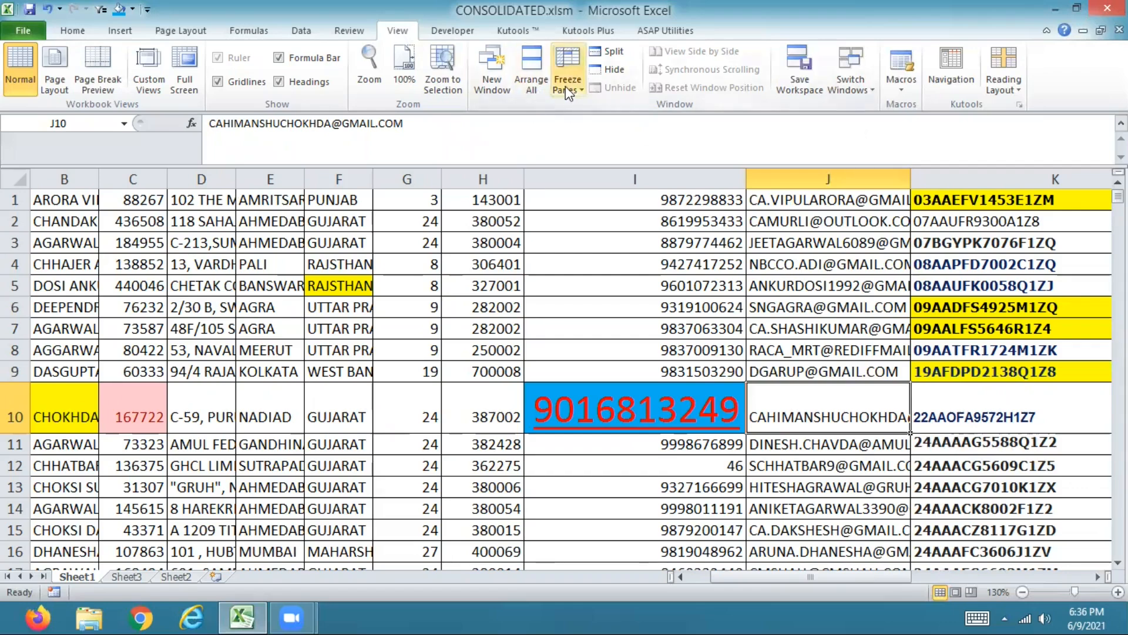
left_click(905, 85)
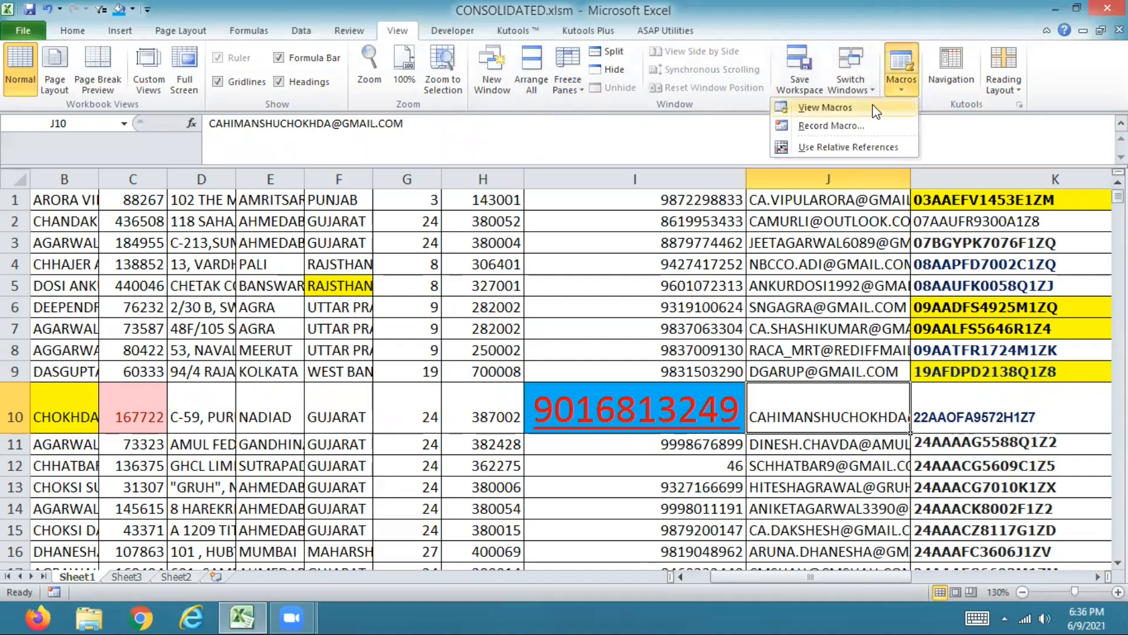
left_click(875, 108)
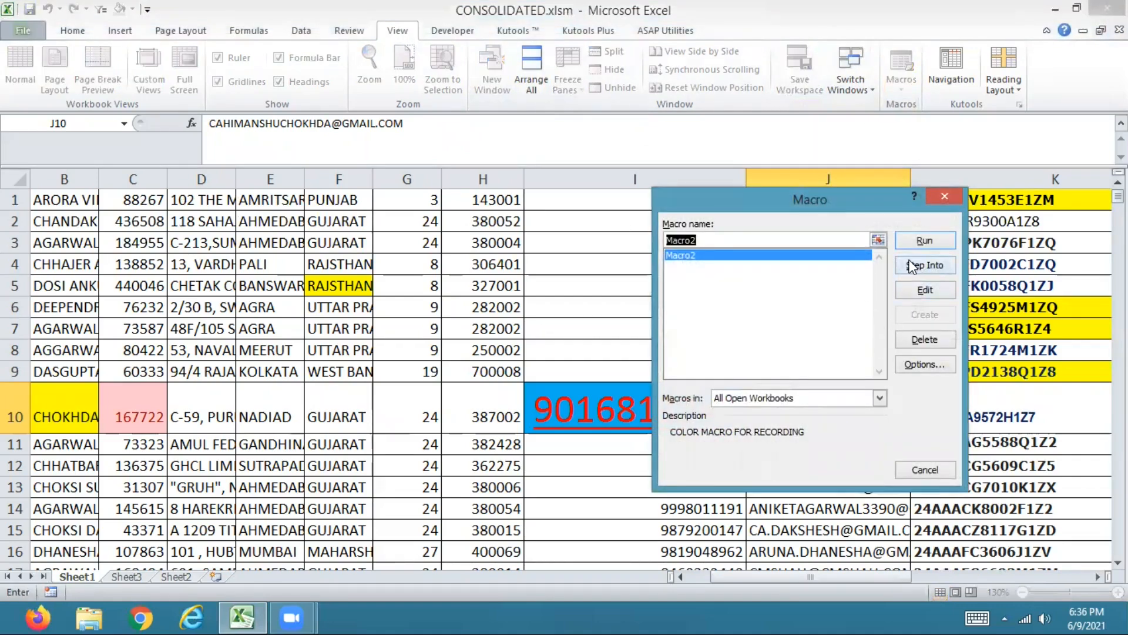
left_click(777, 400)
left_click(776, 400)
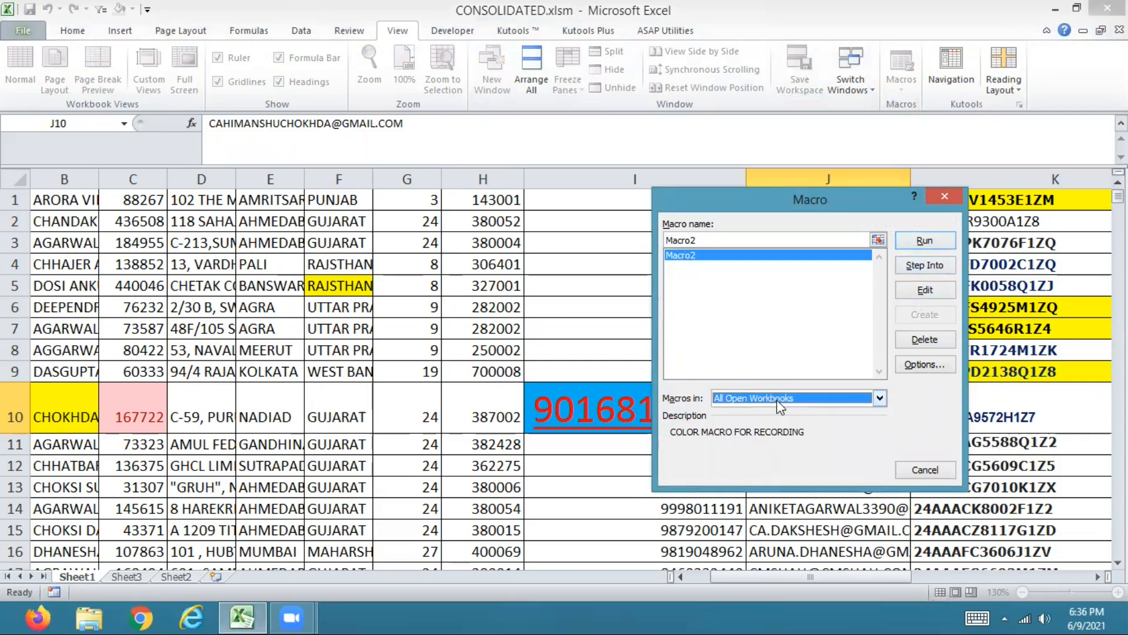
left_click(777, 400)
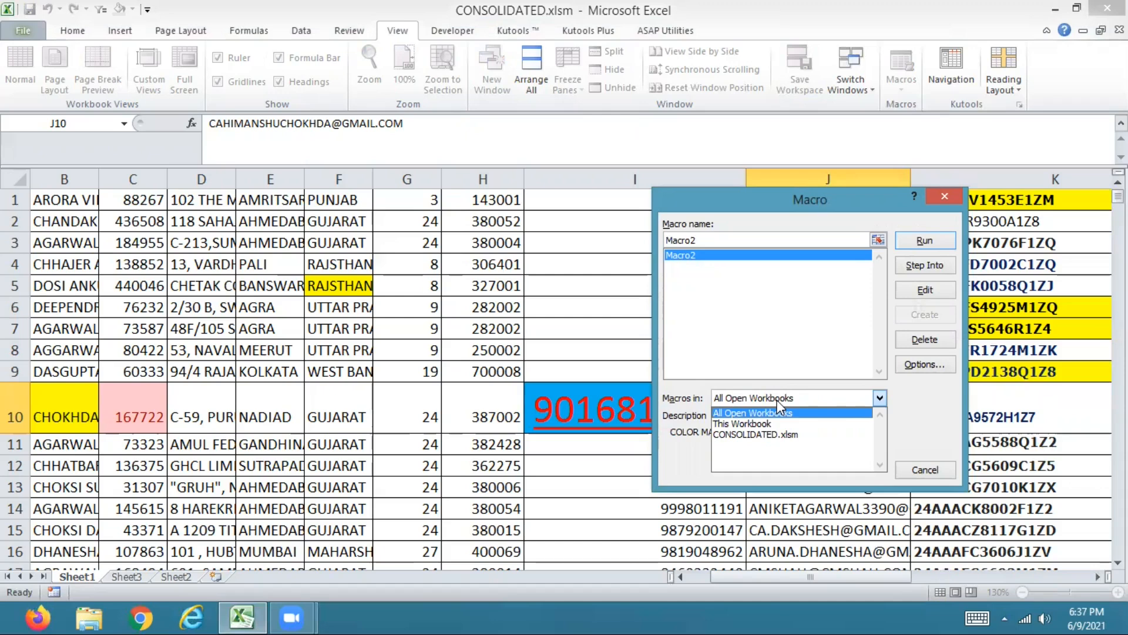
left_click(930, 474)
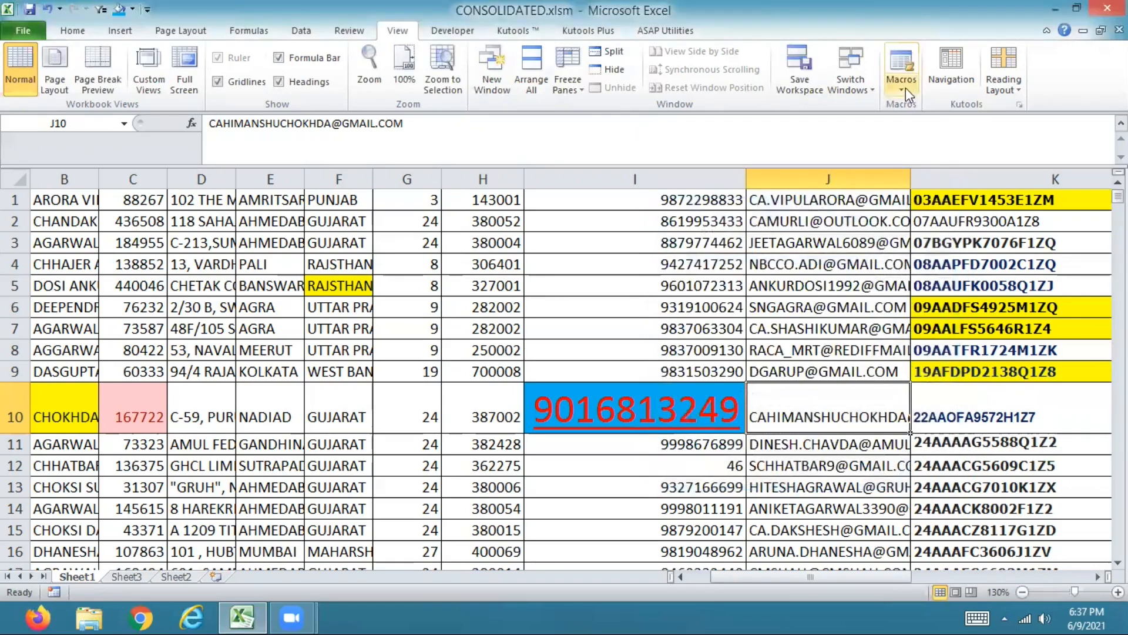
- Reopen the macro list and examine Macro2's recorded code in the Visual Basic editor
left_click(905, 89)
left_click(829, 108)
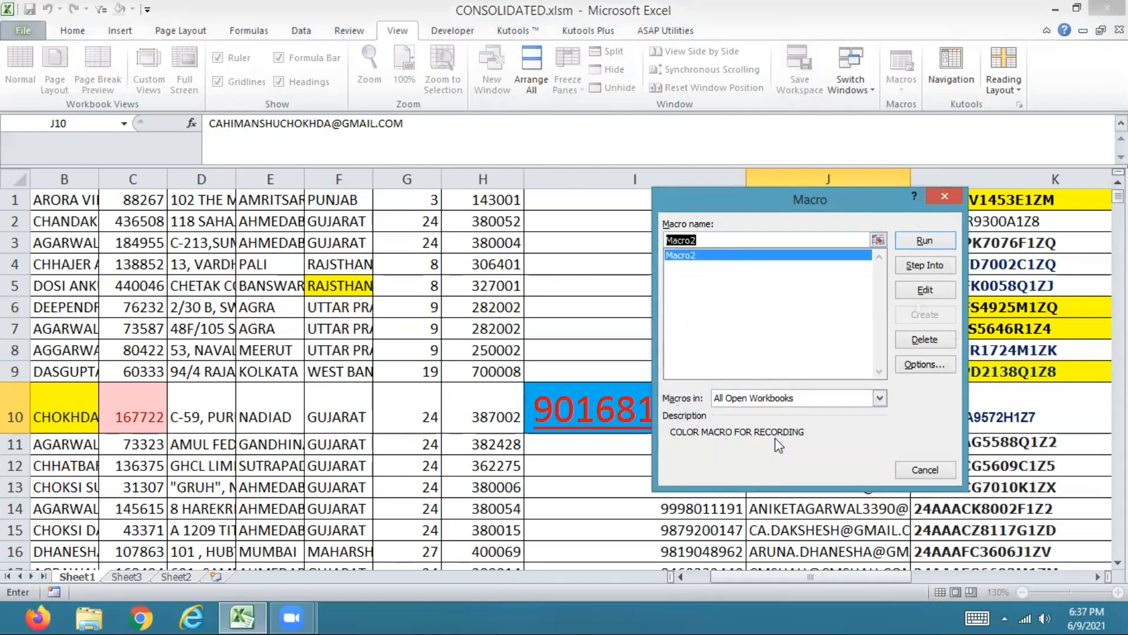
left_click(924, 291)
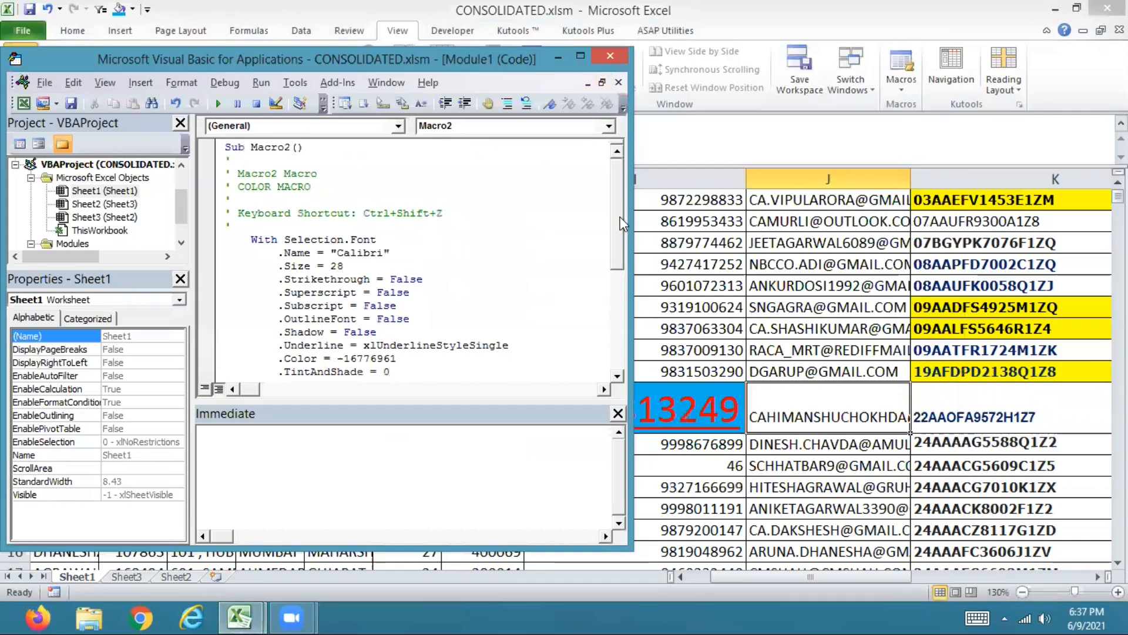
scroll(615, 267, "down", 5)
scroll(616, 210, "up", 1)
scroll(615, 209, "up", 10)
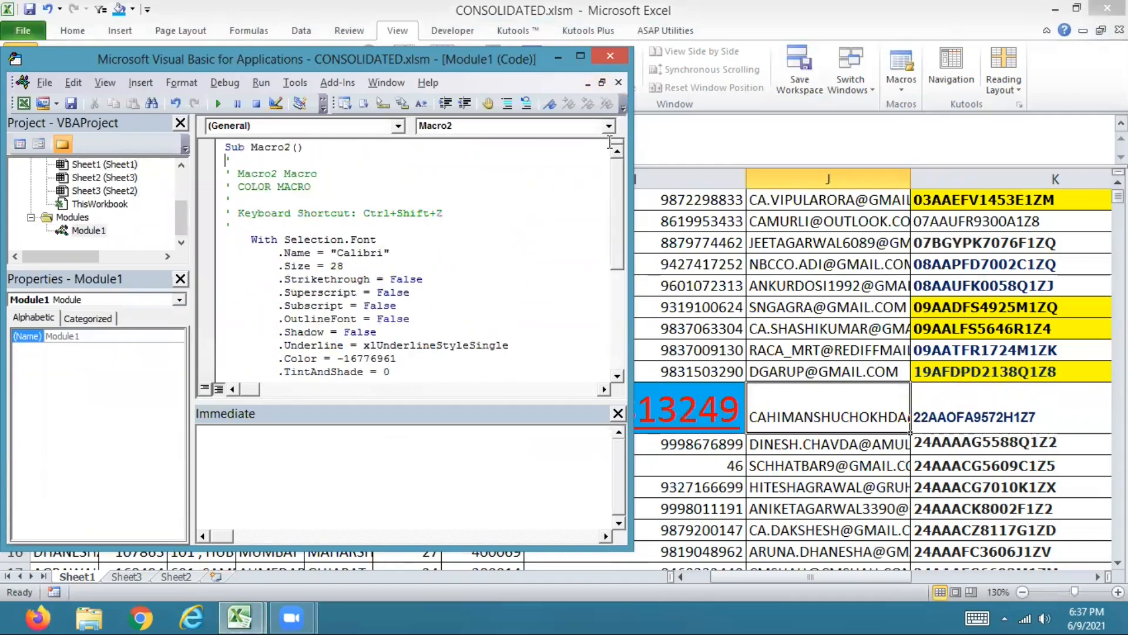
- Close the Visual Basic editor and check which macro commands are available, including Use Relative References
left_click(611, 57)
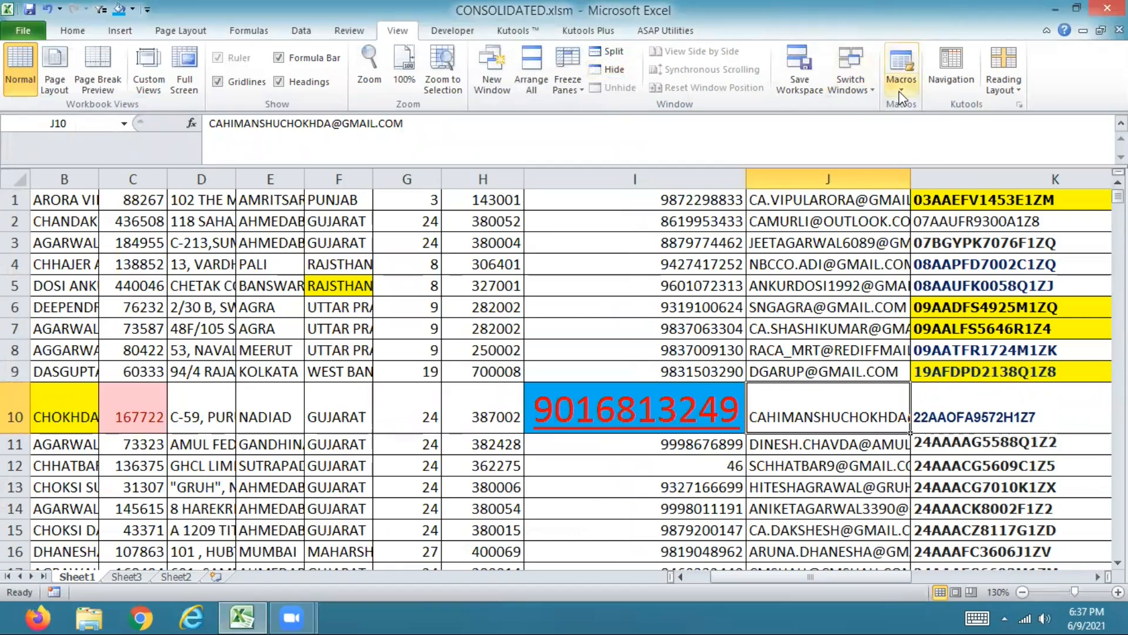
left_click(901, 87)
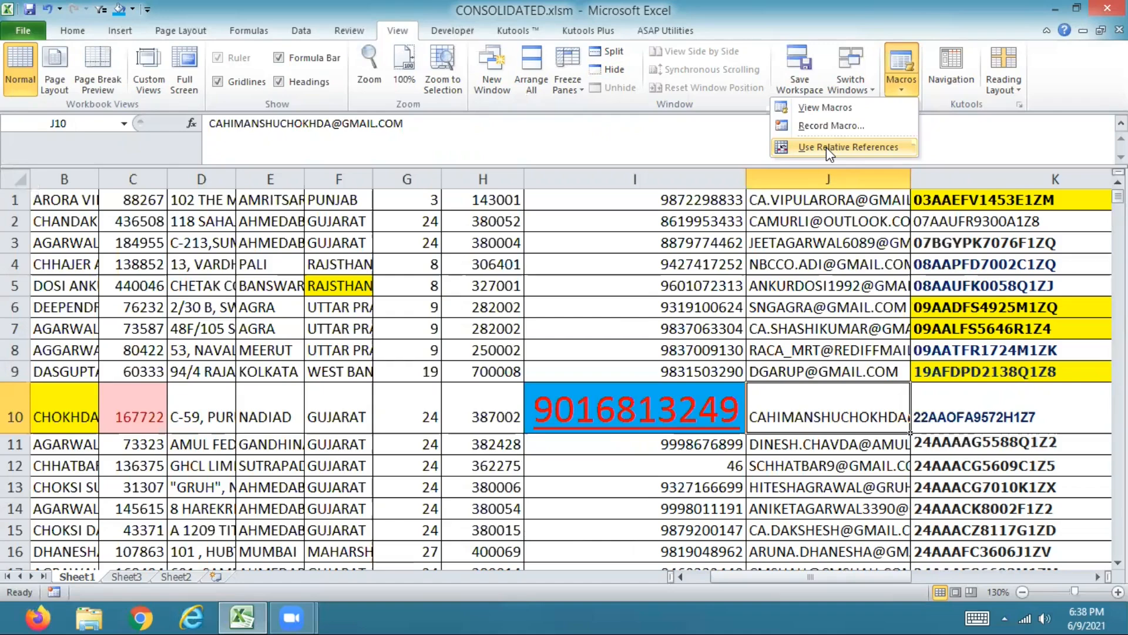
left_click(898, 87)
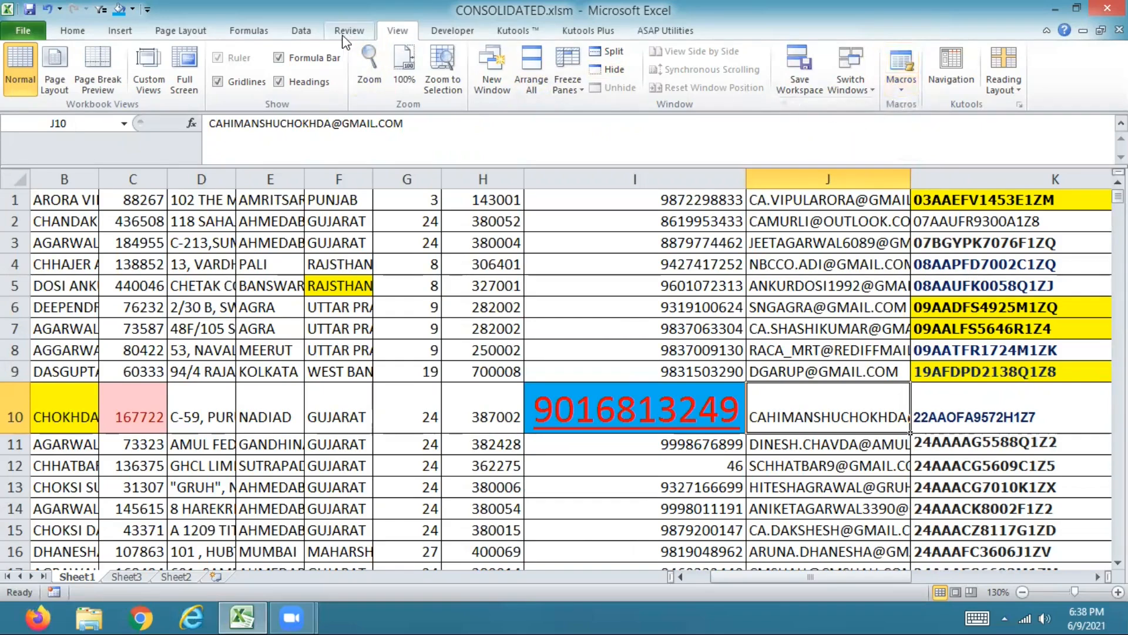
left_click(300, 29)
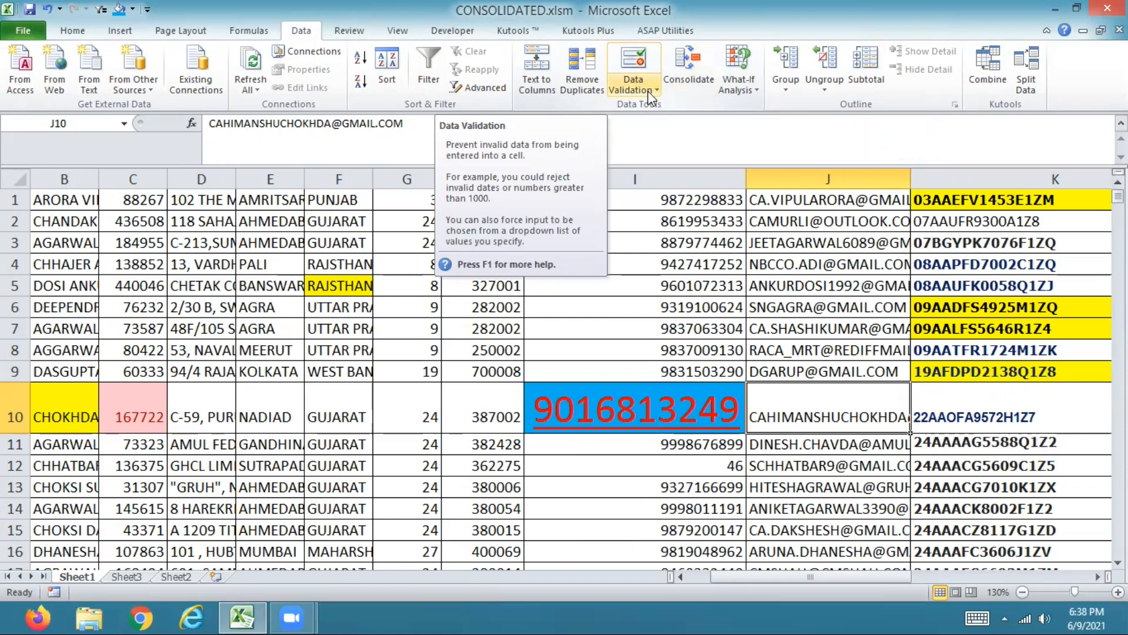
- Switch to Sheet2 and enter 10, 20, 30 and 40 in cells A1 to A4
left_click(126, 577)
left_click(181, 575)
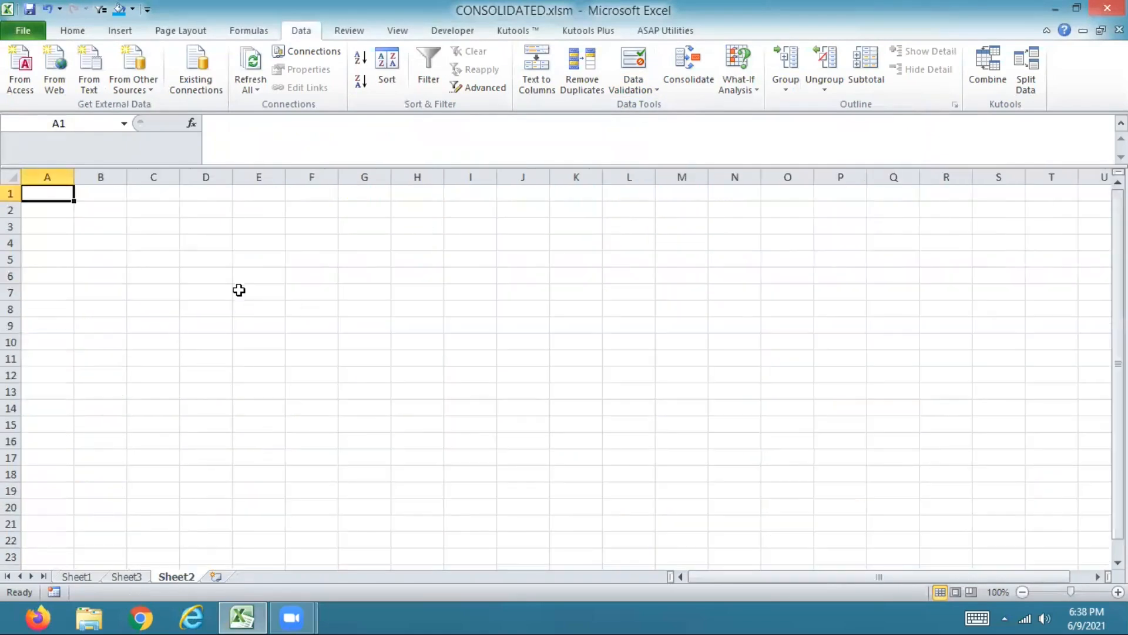
type("10")
key("Return")
type("20")
key("Return")
type("30")
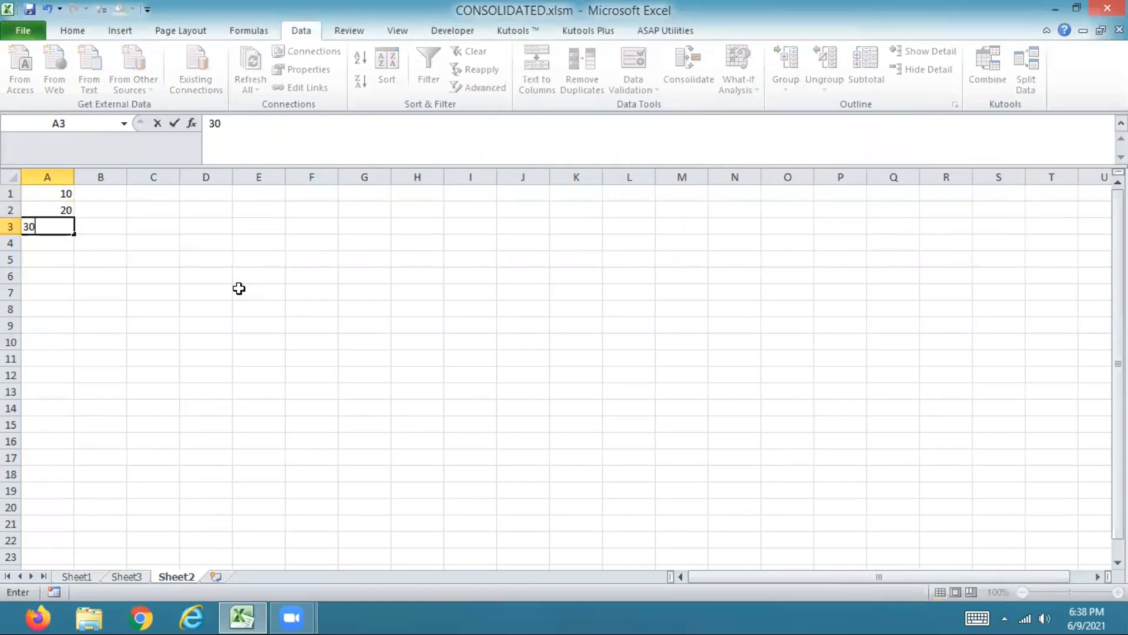
key("Return")
type("40")
key("Return")
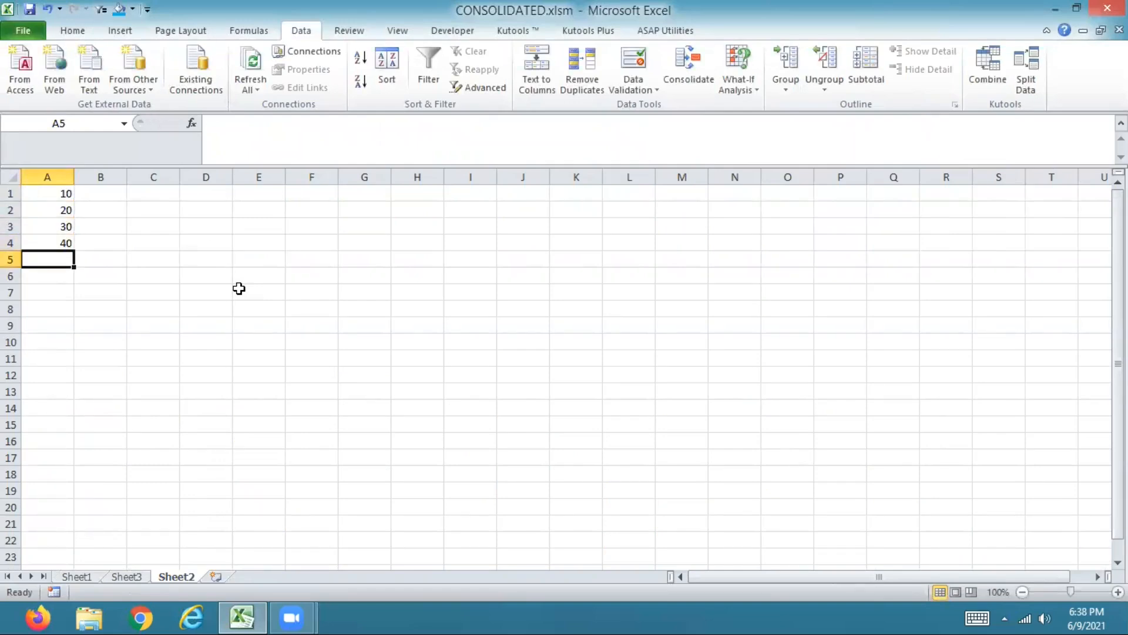
- Start recording a macro named SUM_MACRO, stored in This Workbook, with the shortcut Ctrl+Shift+W
left_click(397, 30)
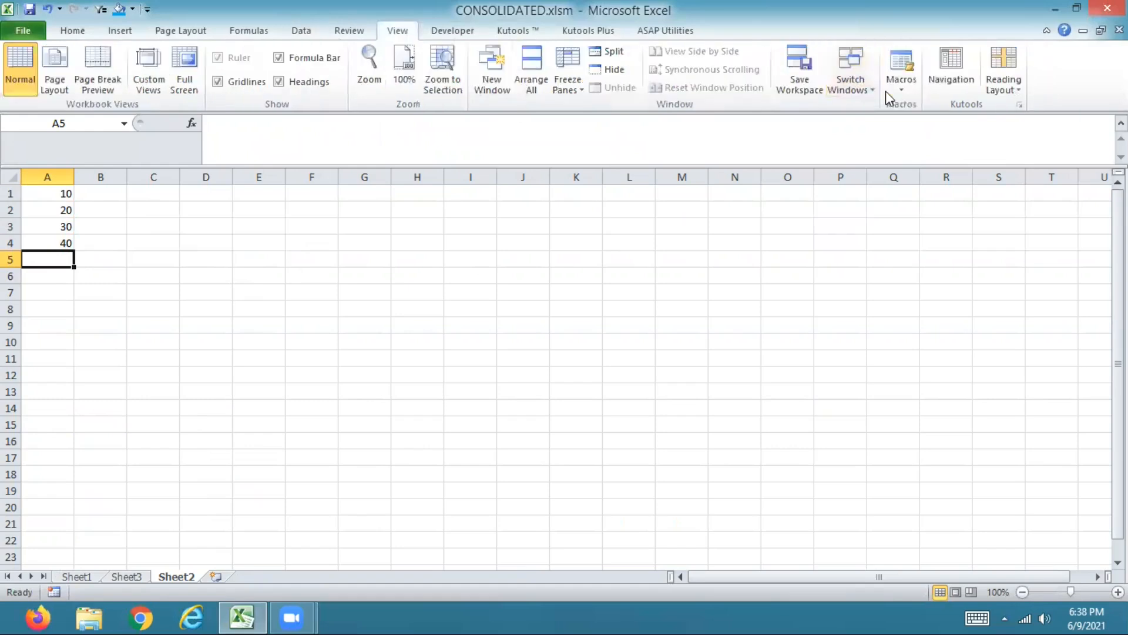
left_click(901, 87)
left_click(861, 125)
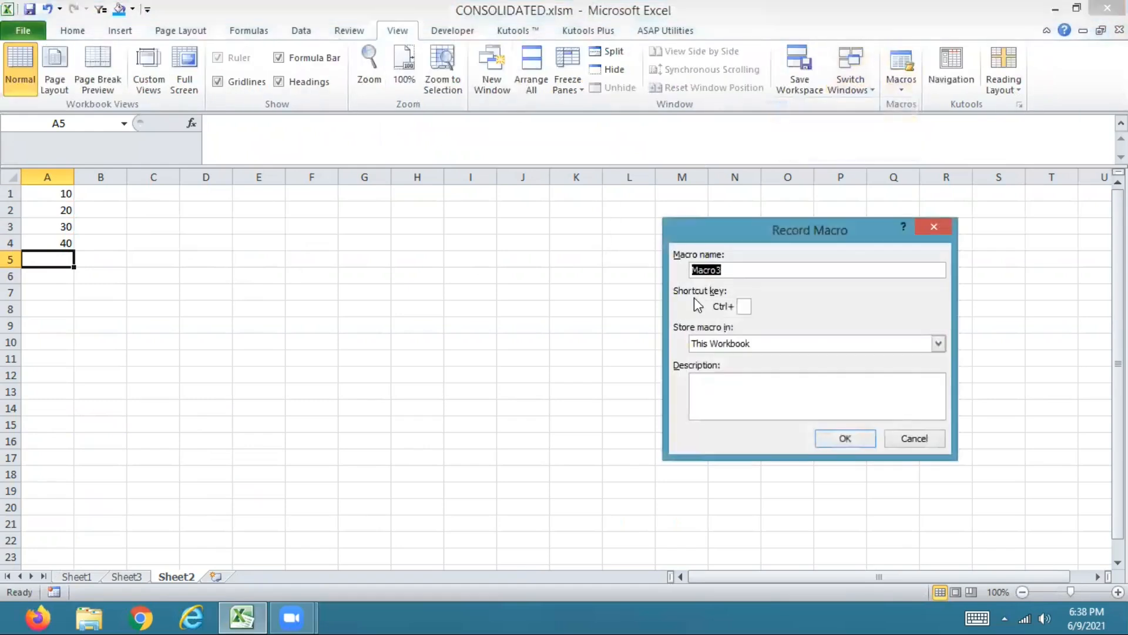
type("SUM_MACRO")
left_click(744, 305)
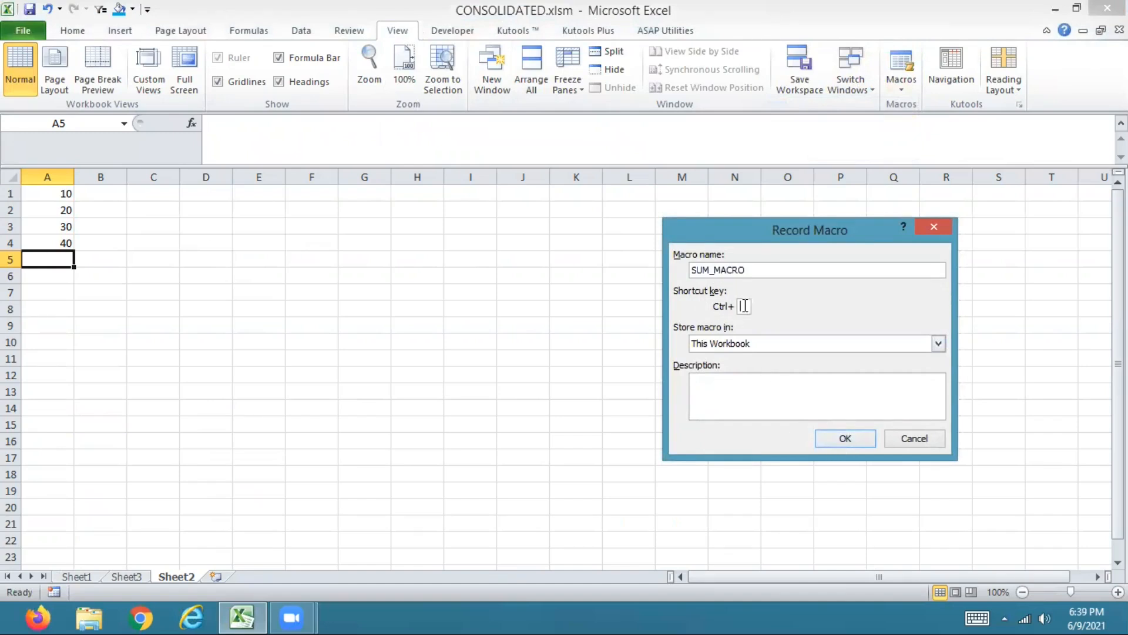
type("W")
left_click(832, 438)
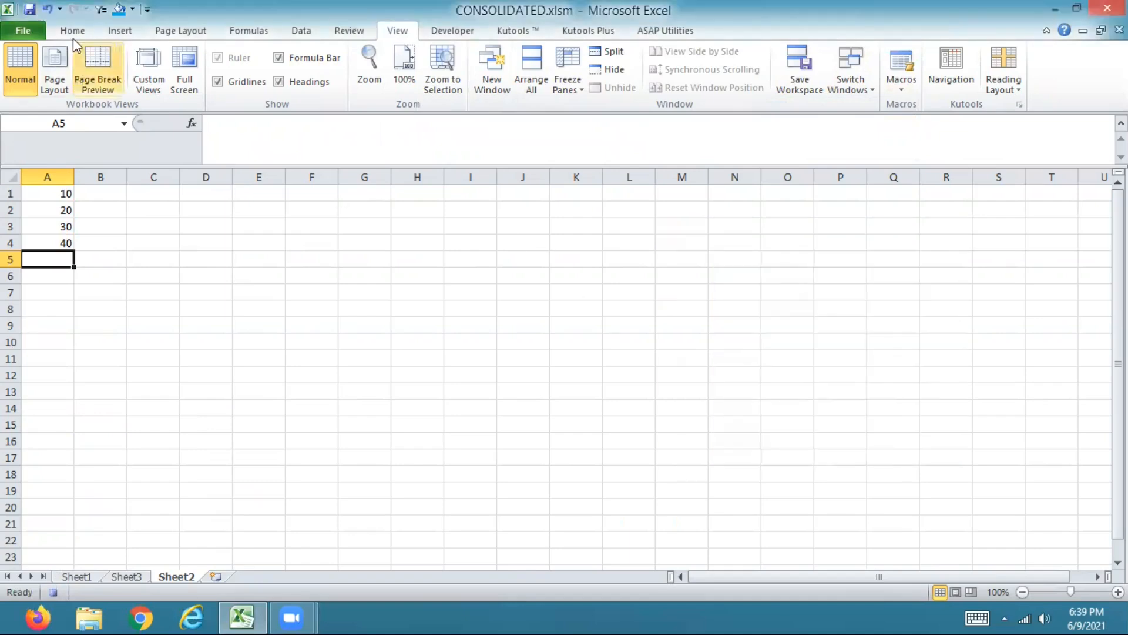
- Record an AutoSum of A1:A4 in cell A5 and stop the macro recording
left_click(73, 30)
left_click(925, 51)
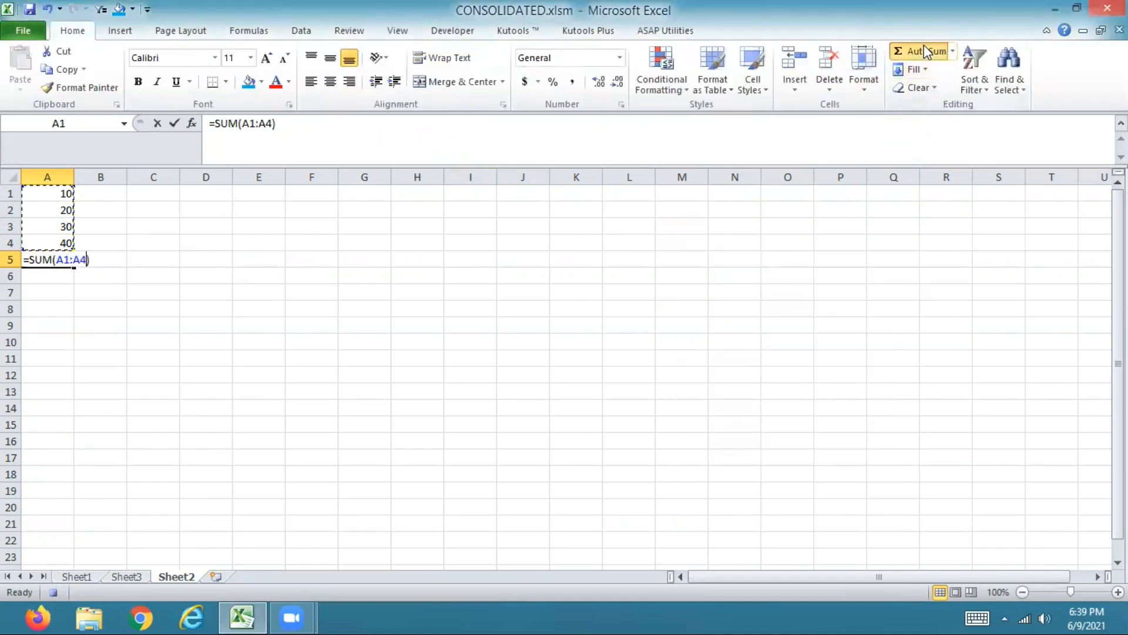
key("Return")
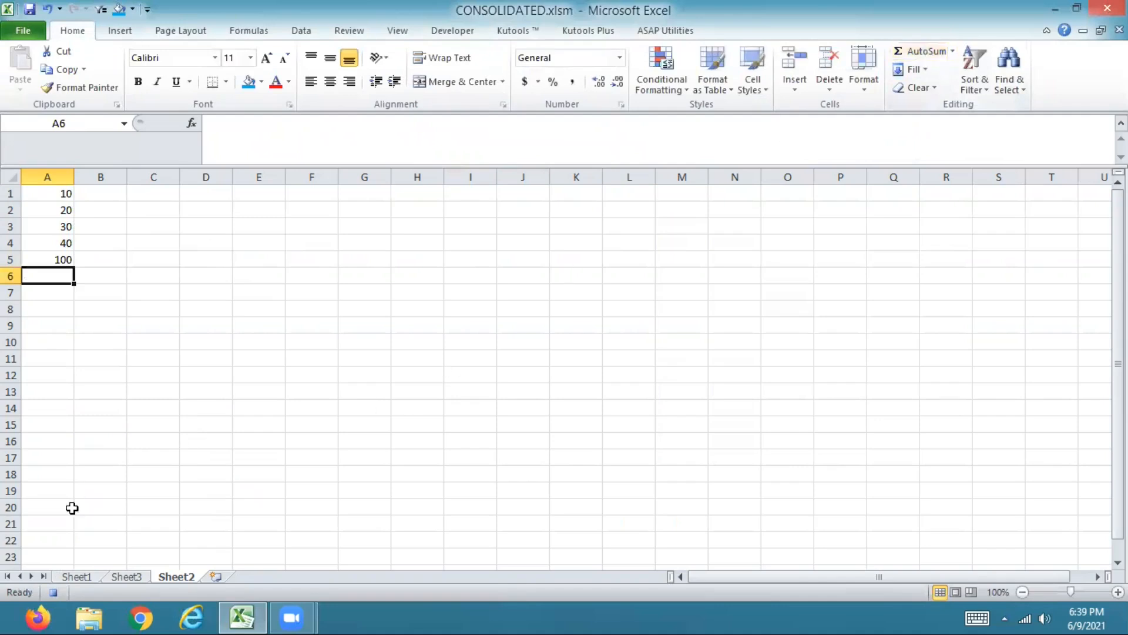
left_click(53, 592)
- Enter 50 and 60 in cells B1 and B2
left_click(113, 196)
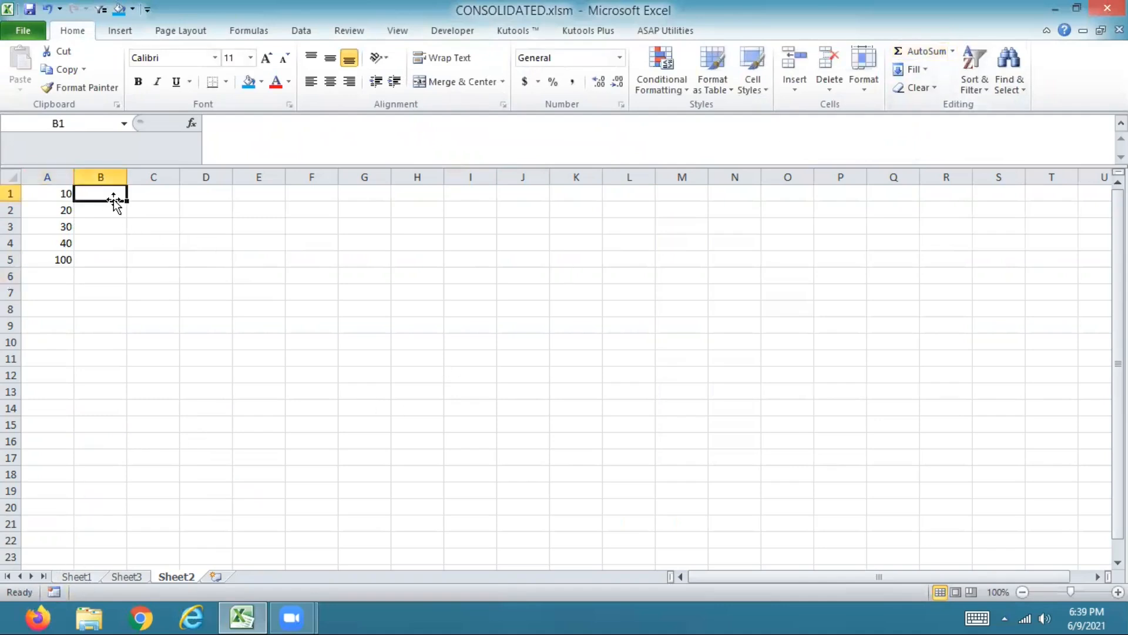
type("50")
key("Return")
type("60")
key("Return")
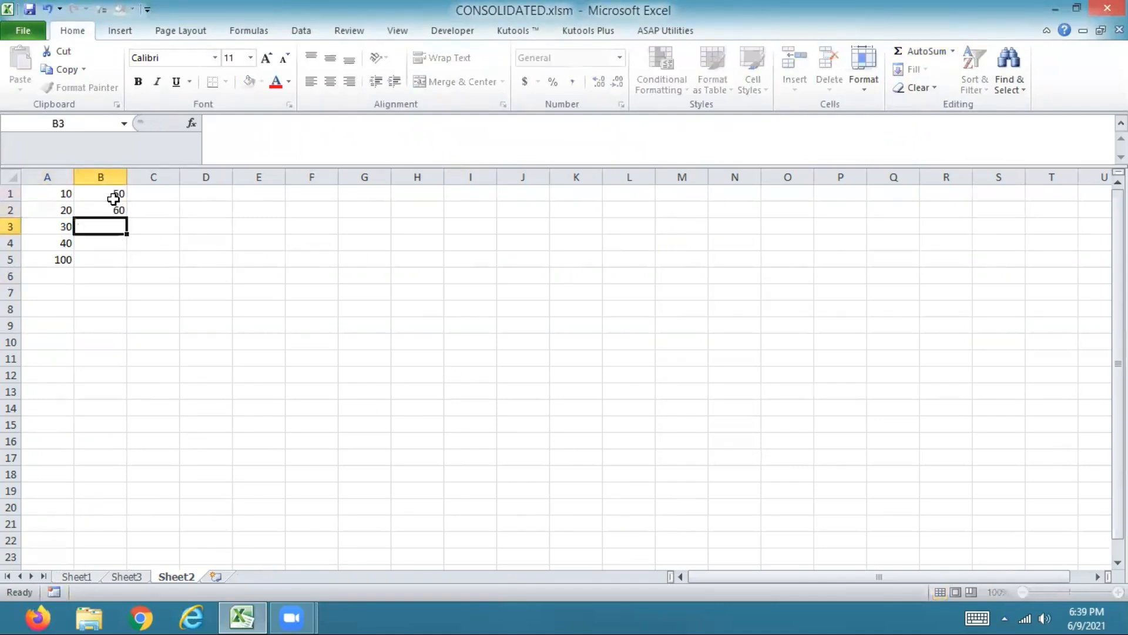
- Check the shortcut assigned to SUM_MACRO in its macro options and close the macro list without changes
left_click(398, 32)
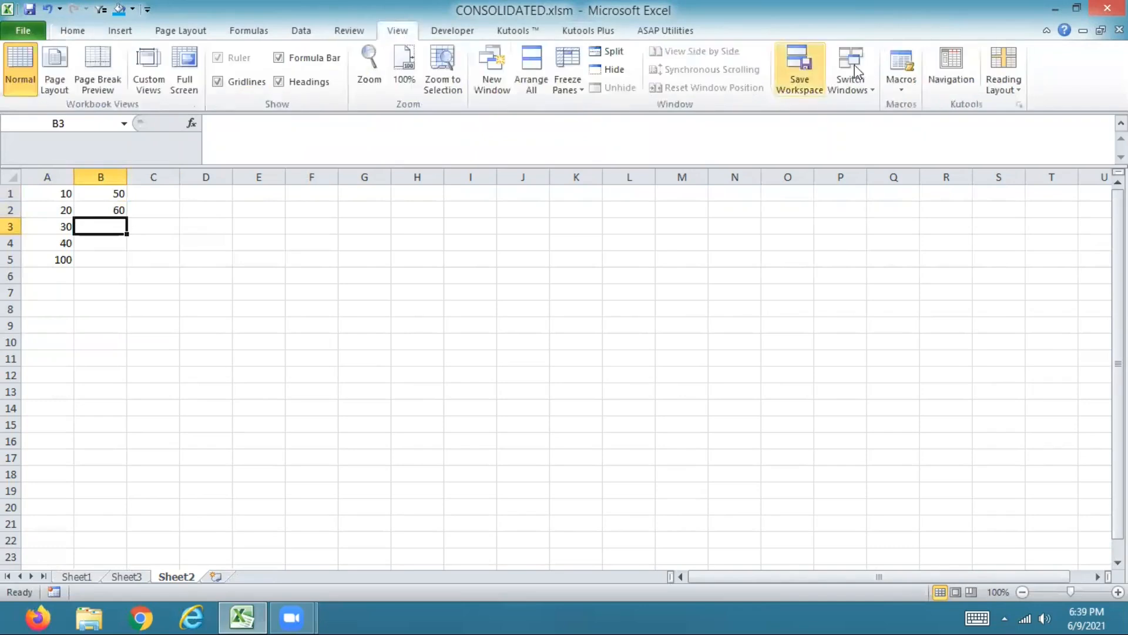
left_click(889, 81)
left_click(862, 108)
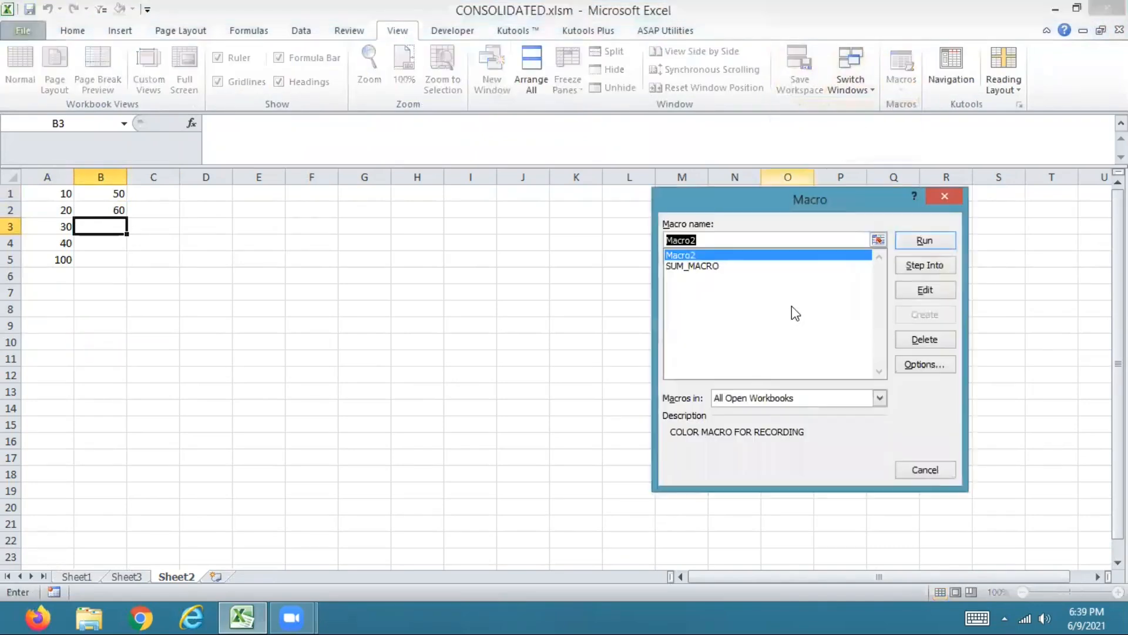
left_click(712, 266)
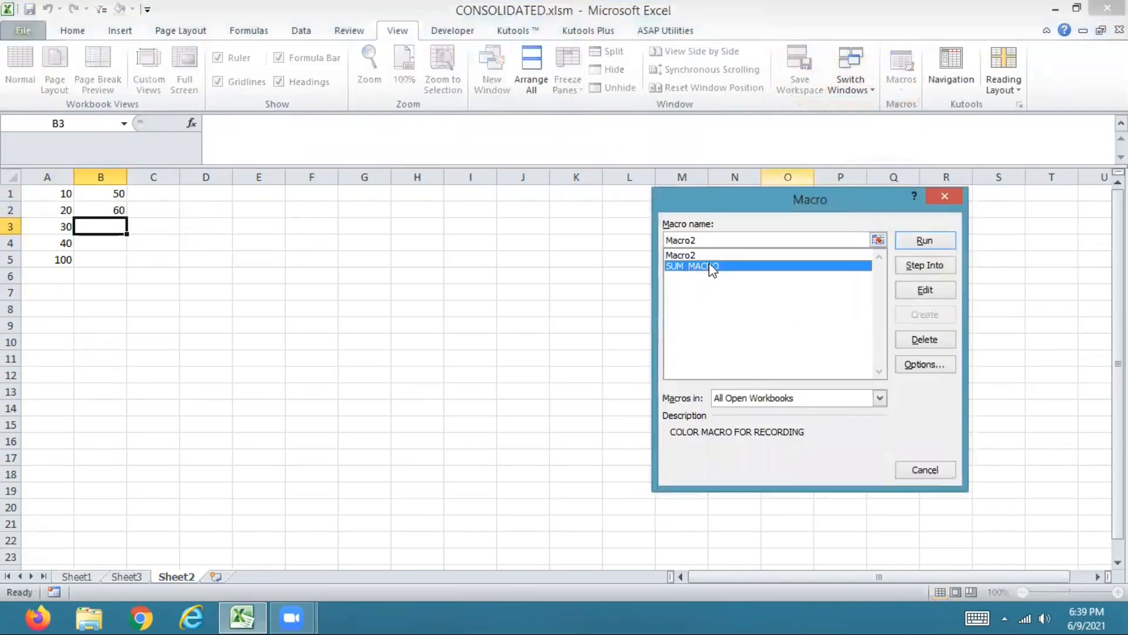
left_click(921, 364)
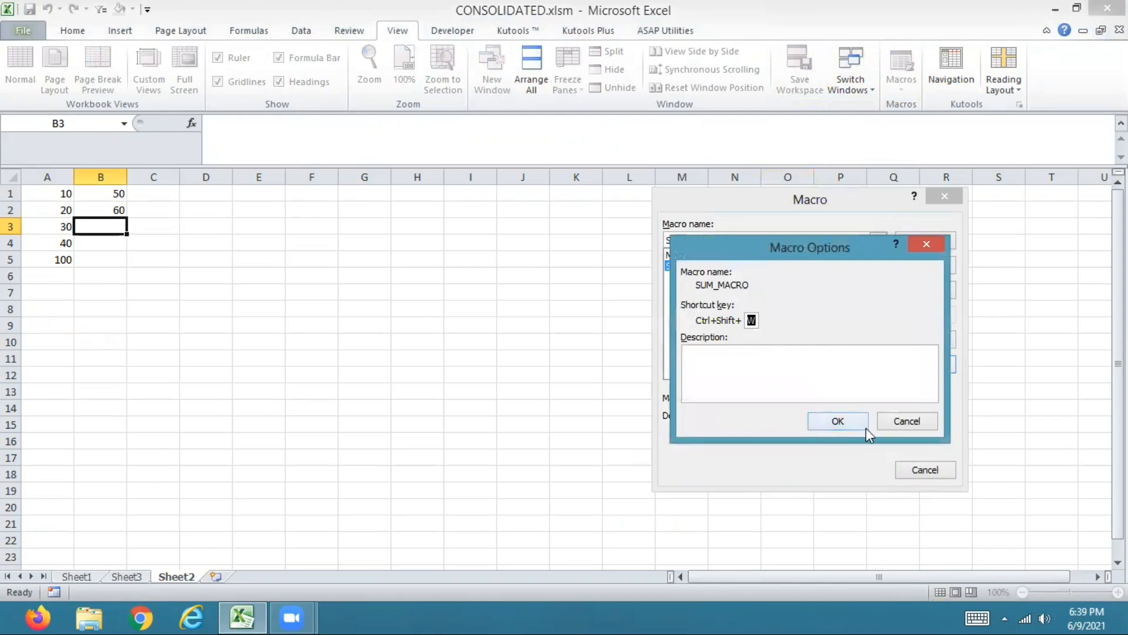
left_click(907, 420)
left_click(925, 470)
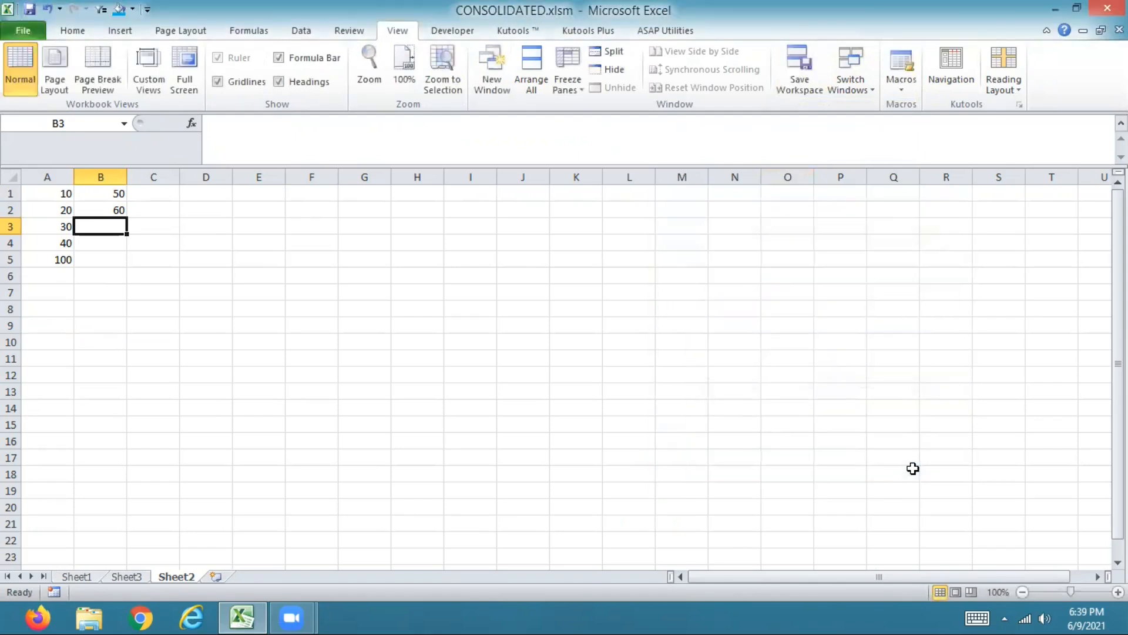
- Try running SUM_MACRO in cell B3 and inspect the formula it inserts
key("ctrl+shift+w")
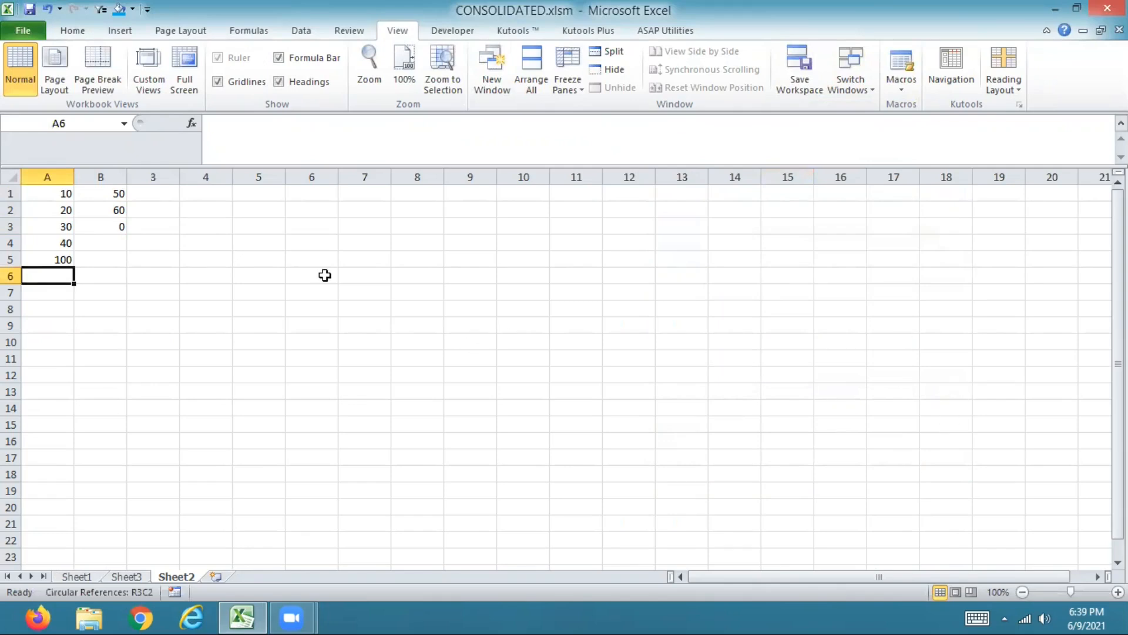
left_click(125, 224)
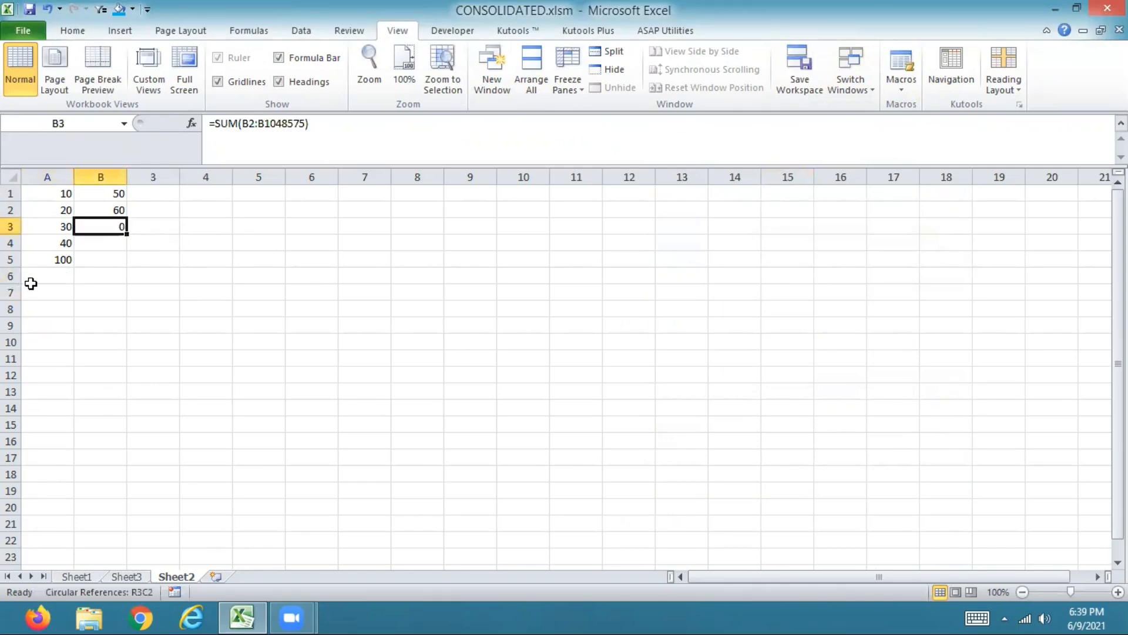
- Replace the formula in B3 with 70 and enter 80 in B4
key("BackSpace")
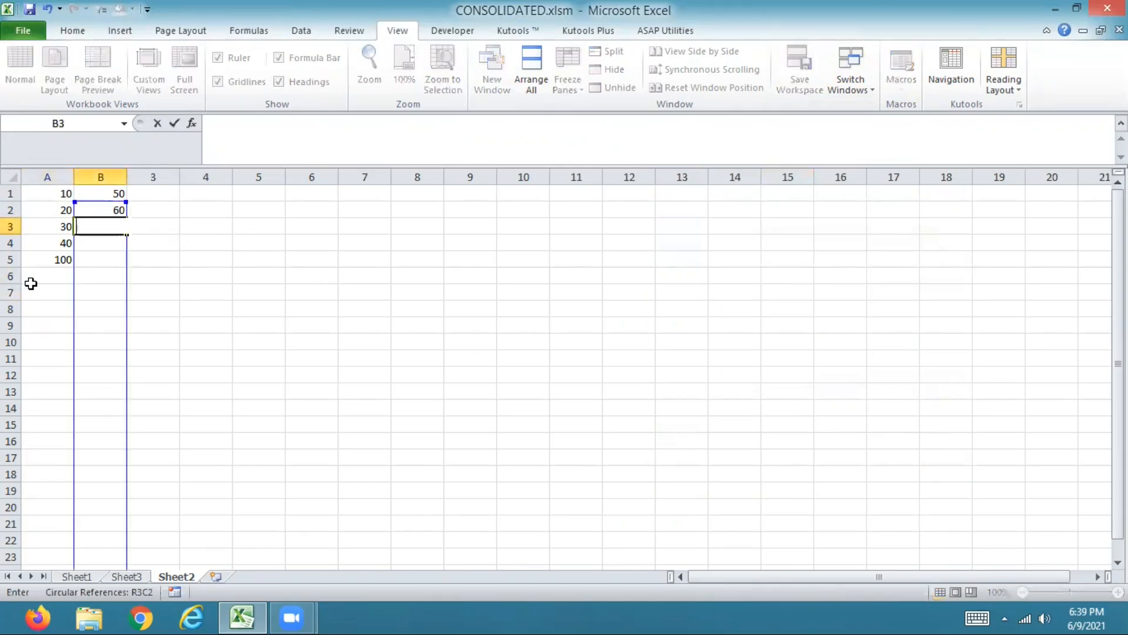
key("Escape")
type("70")
key("Return")
type("80")
key("Return")
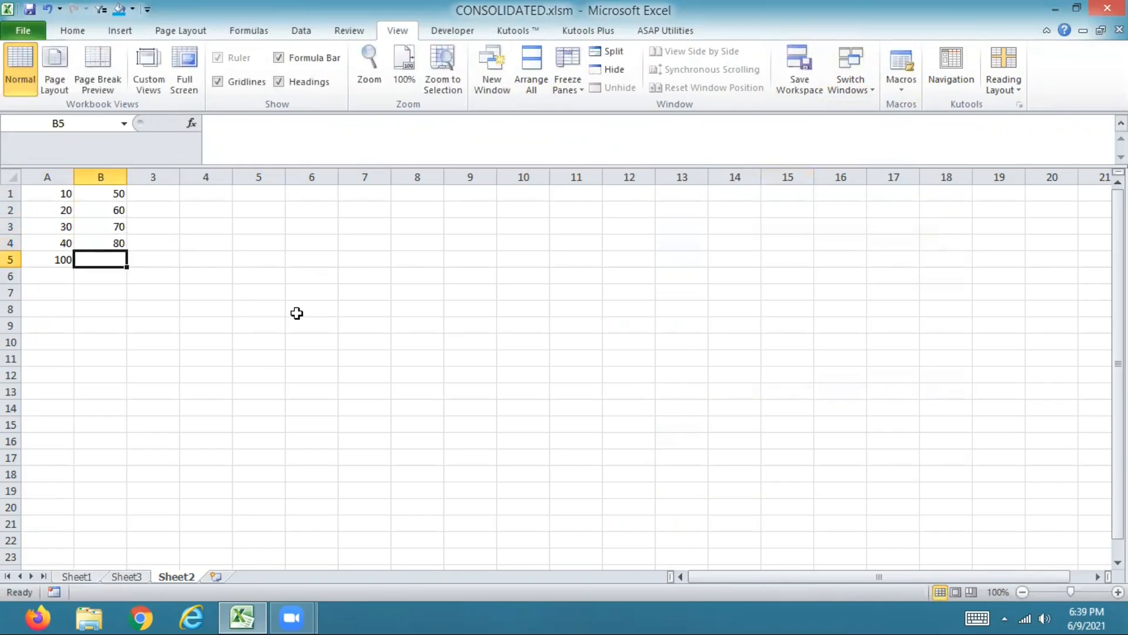
- Run SUM_MACRO in cells B5, A6 and B6, and select A2:A5 and B2:B5 to check the summed ranges
key("ctrl+q")
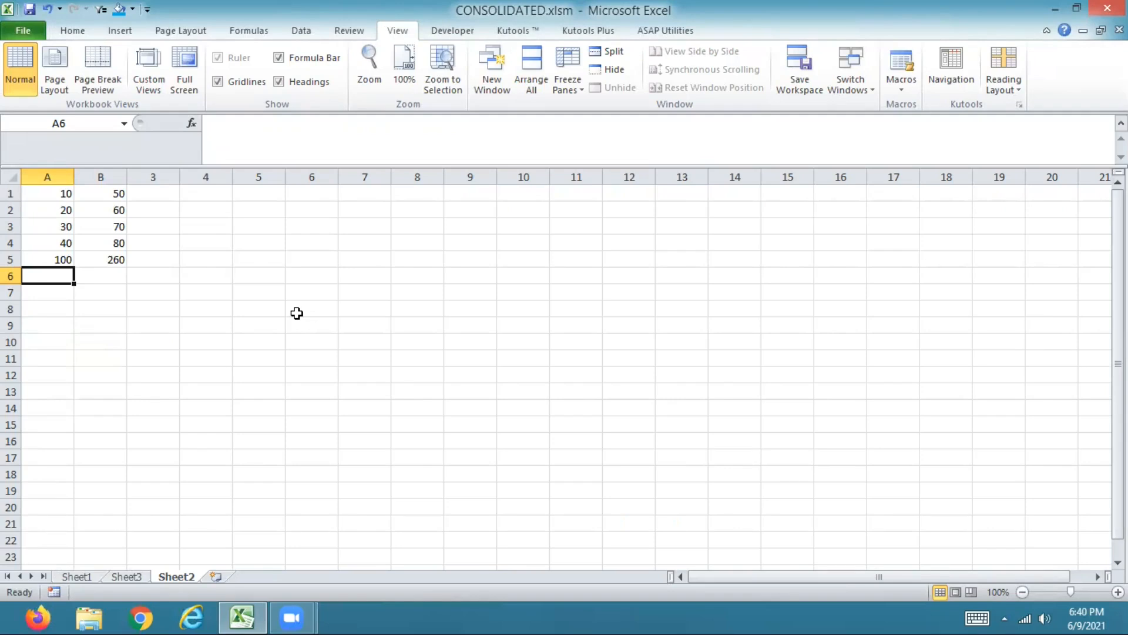
key("ctrl+d")
left_click_drag(62, 209, 56, 252)
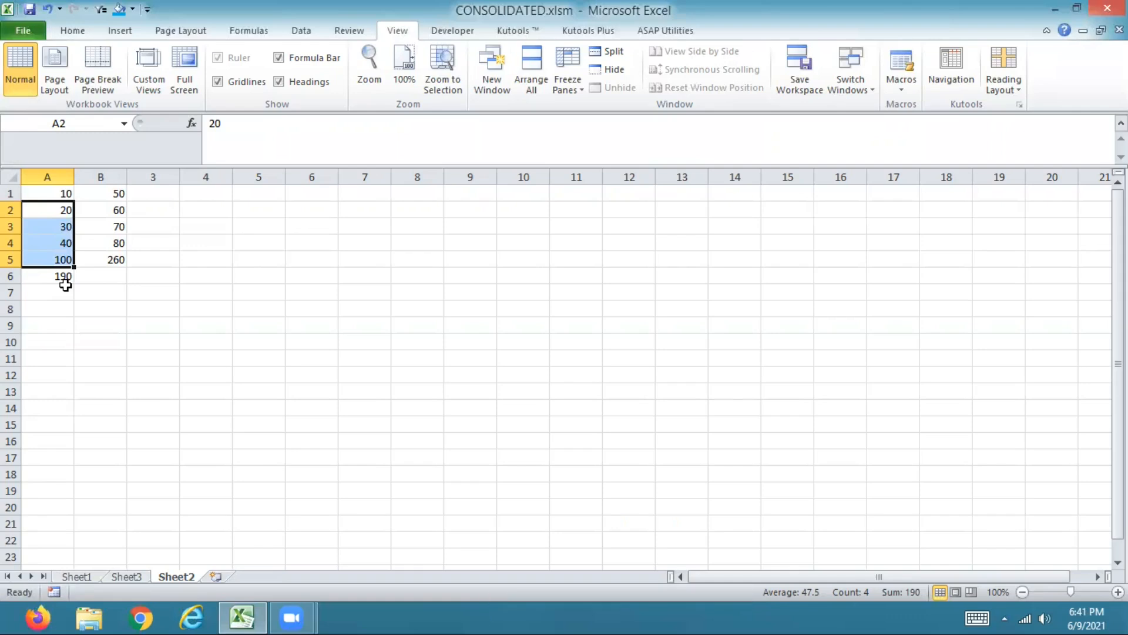
left_click(109, 272)
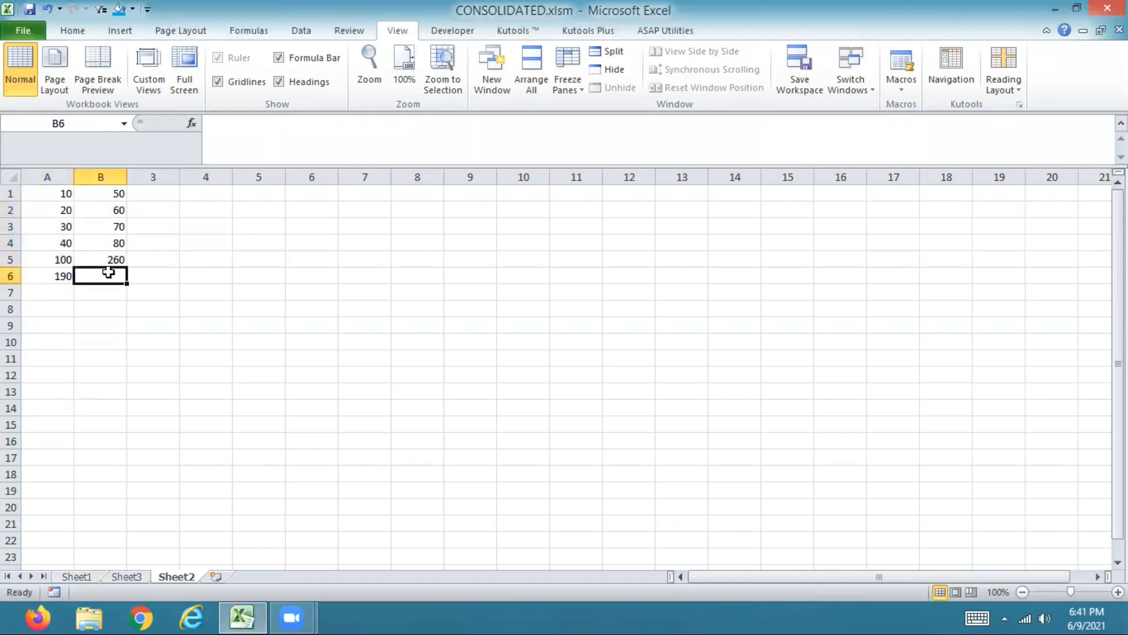
key("ctrl+q")
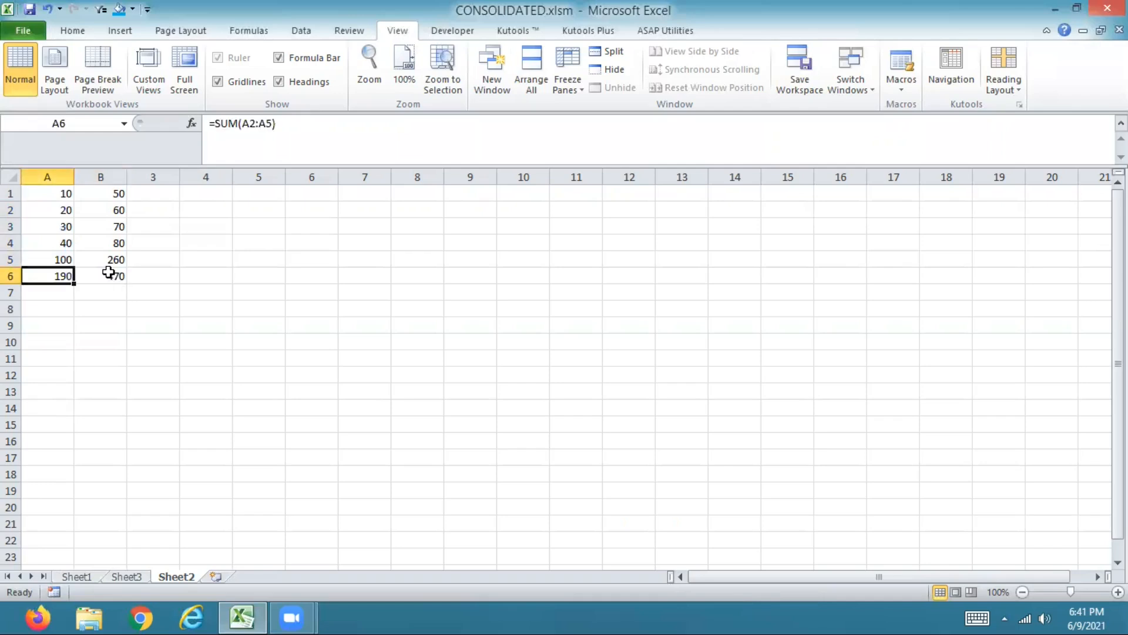
left_click_drag(116, 207, 120, 259)
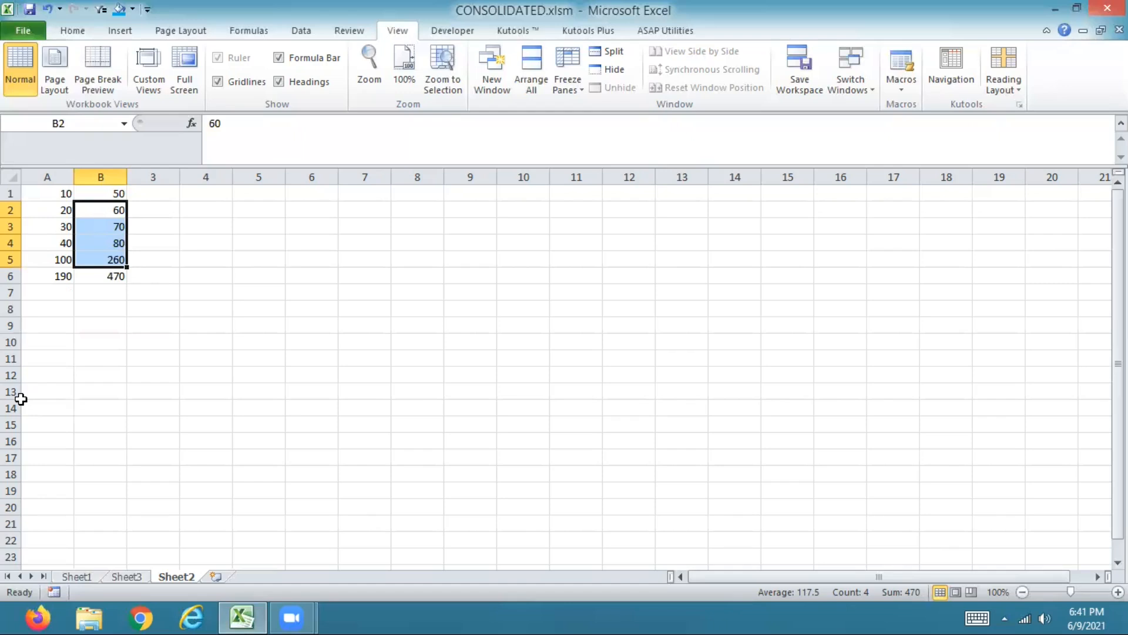
- Inspect the sum formula in B6 and the values above it, ending on cell C1
key("Down")
key("Down")
key("Down")
key("Down")
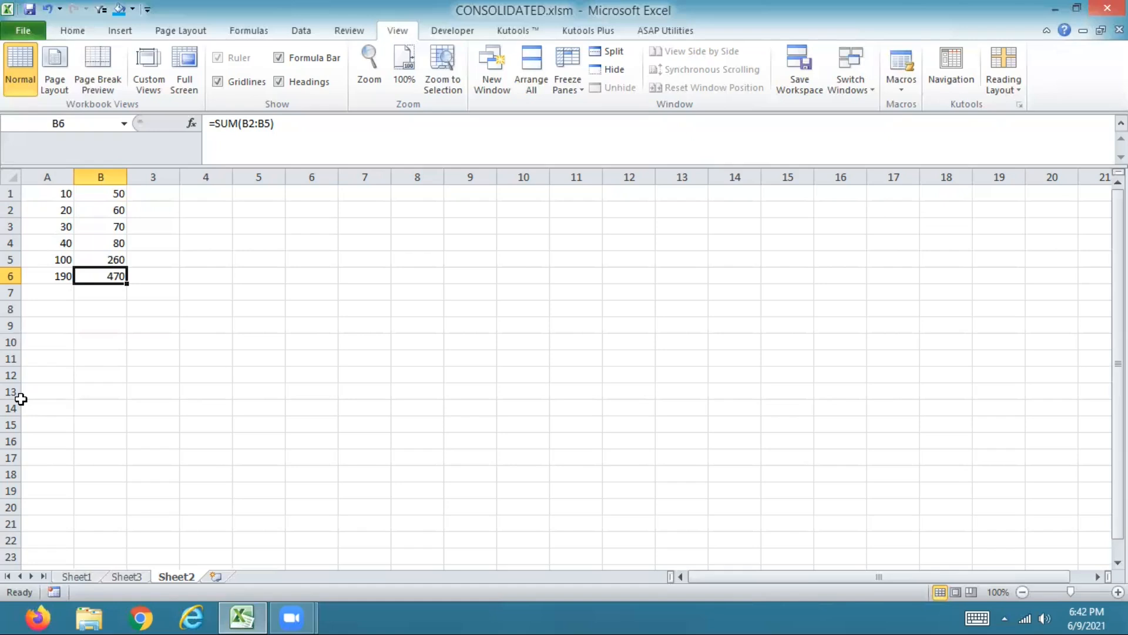
key("Up")
key("Up")
key("Up")
key("Up")
key("Up")
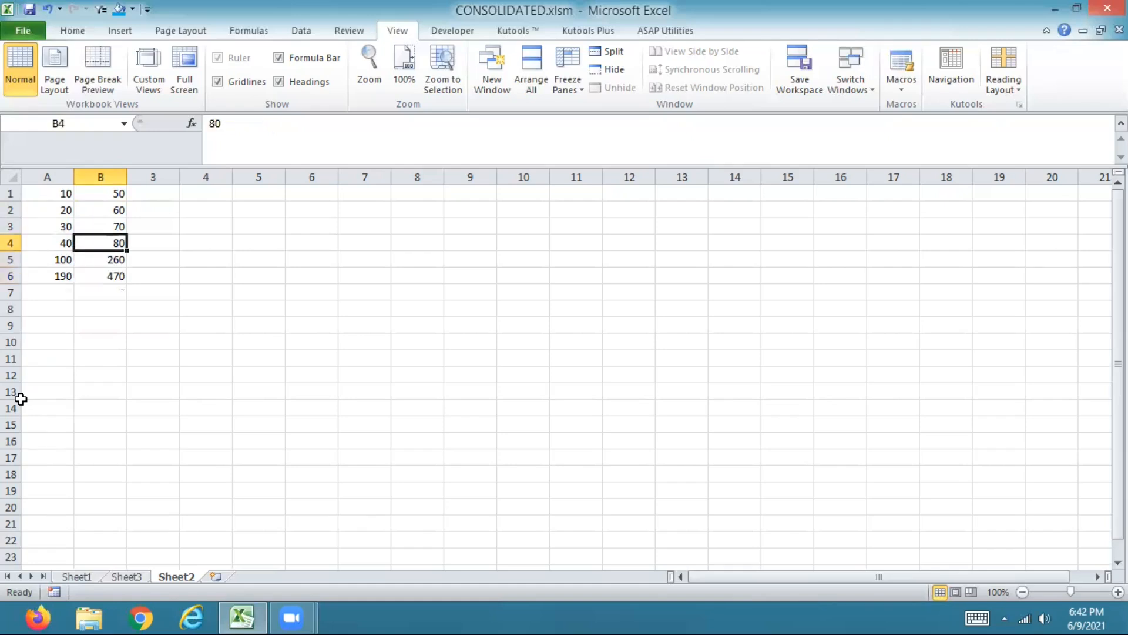
key("Right")
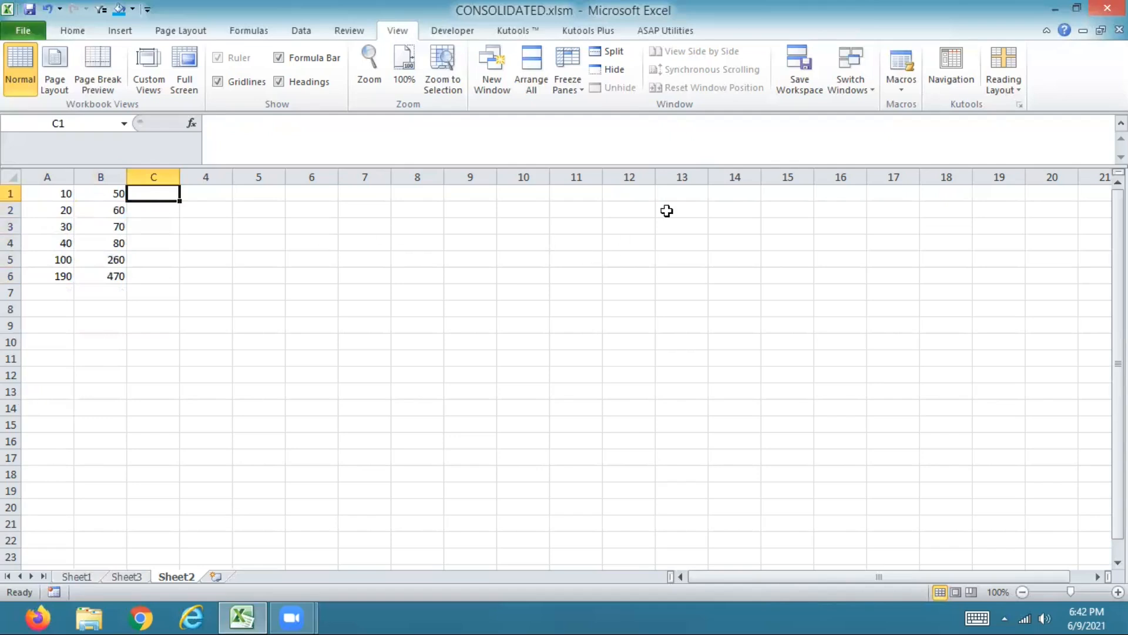
- Review the macros listed for all open workbooks and close the list without changes
left_click(894, 87)
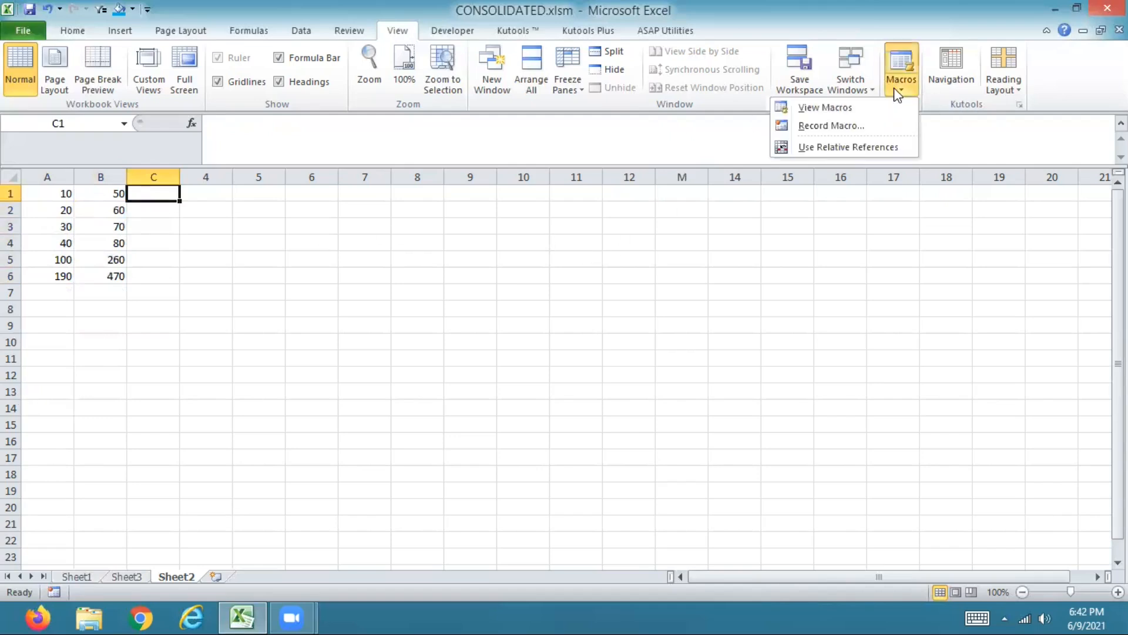
left_click(824, 107)
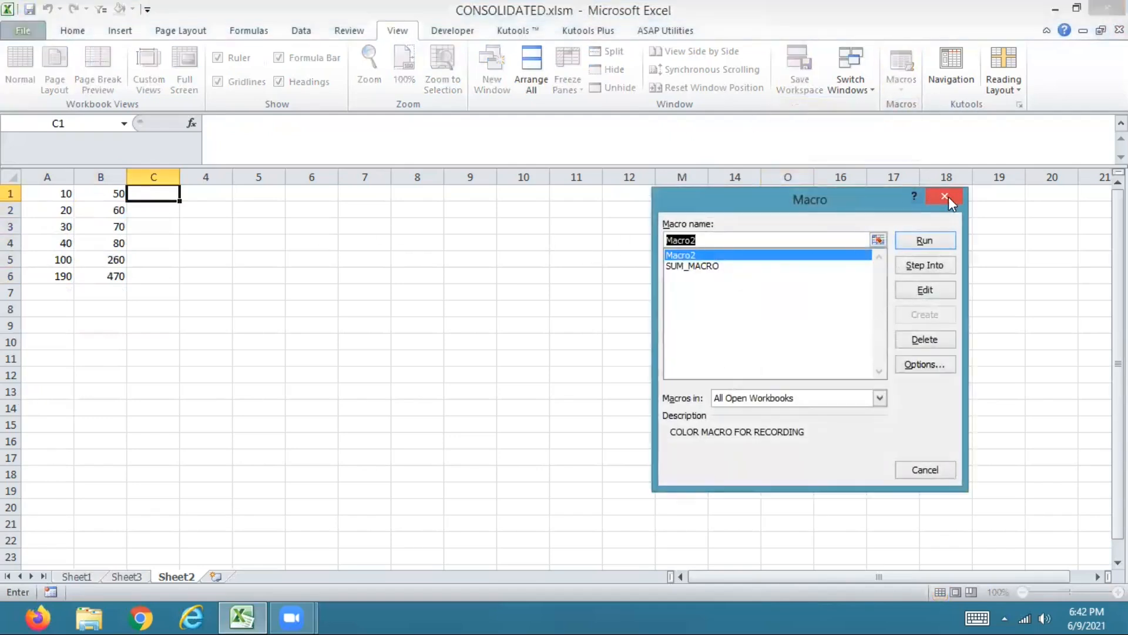
left_click(944, 196)
- Check which macros can be added to the Quick Access Toolbar in the Excel options, and leave without changes
left_click(23, 30)
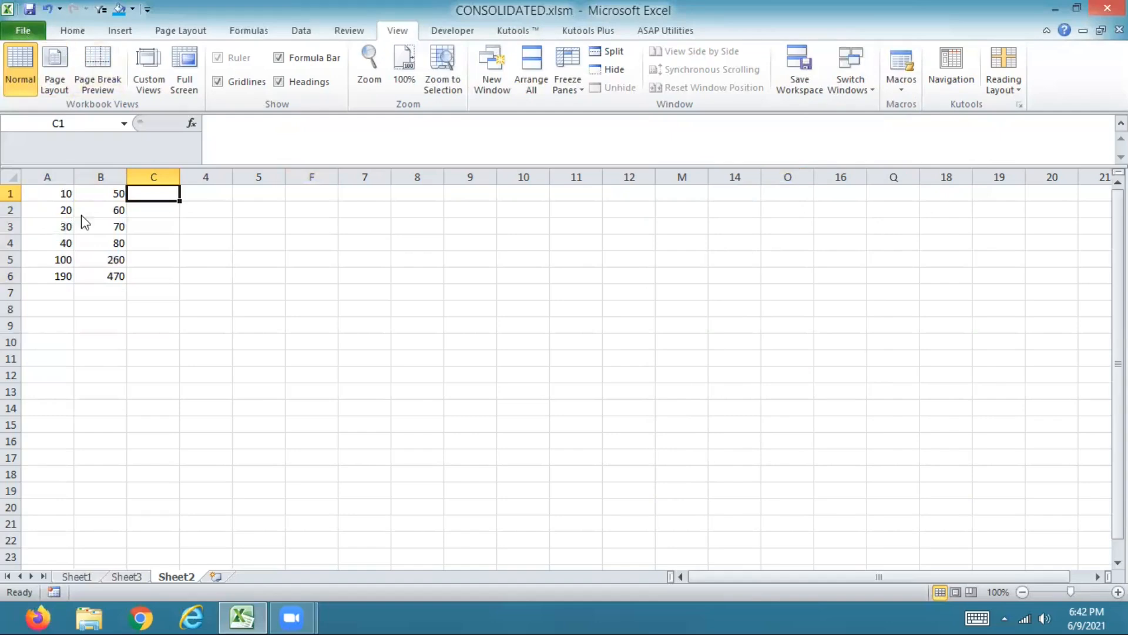
left_click(77, 333)
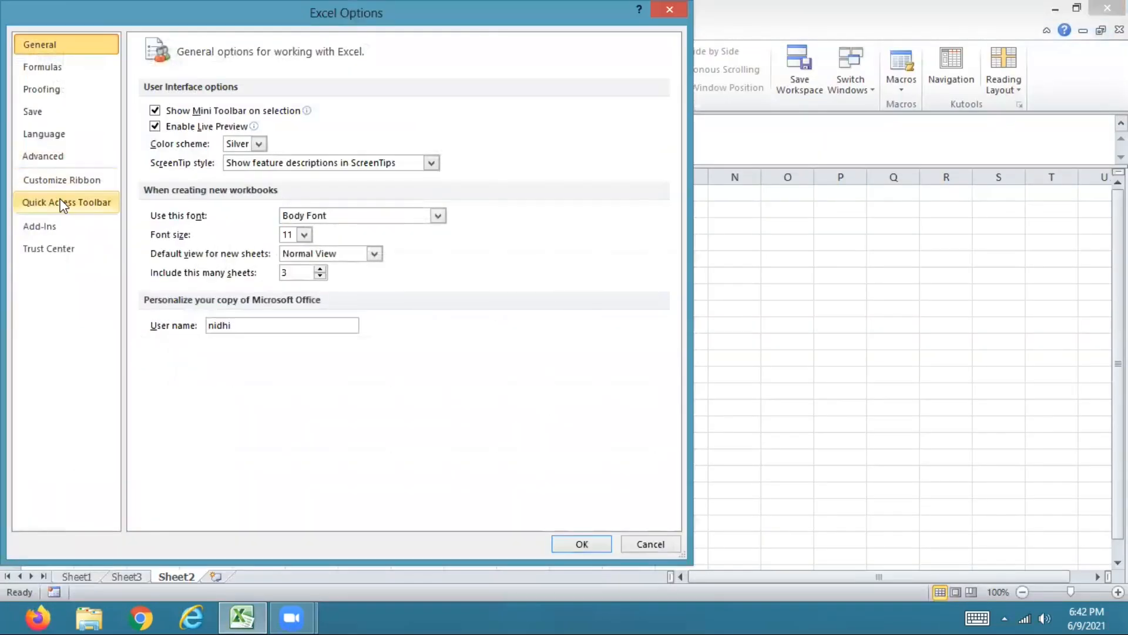
left_click(64, 204)
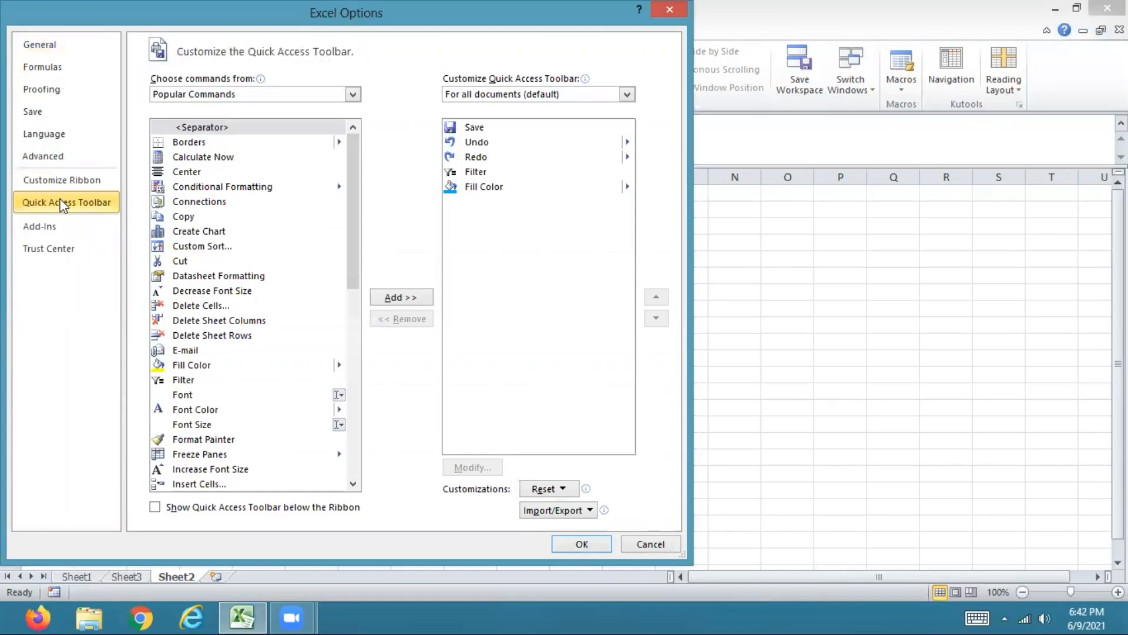
left_click(167, 96)
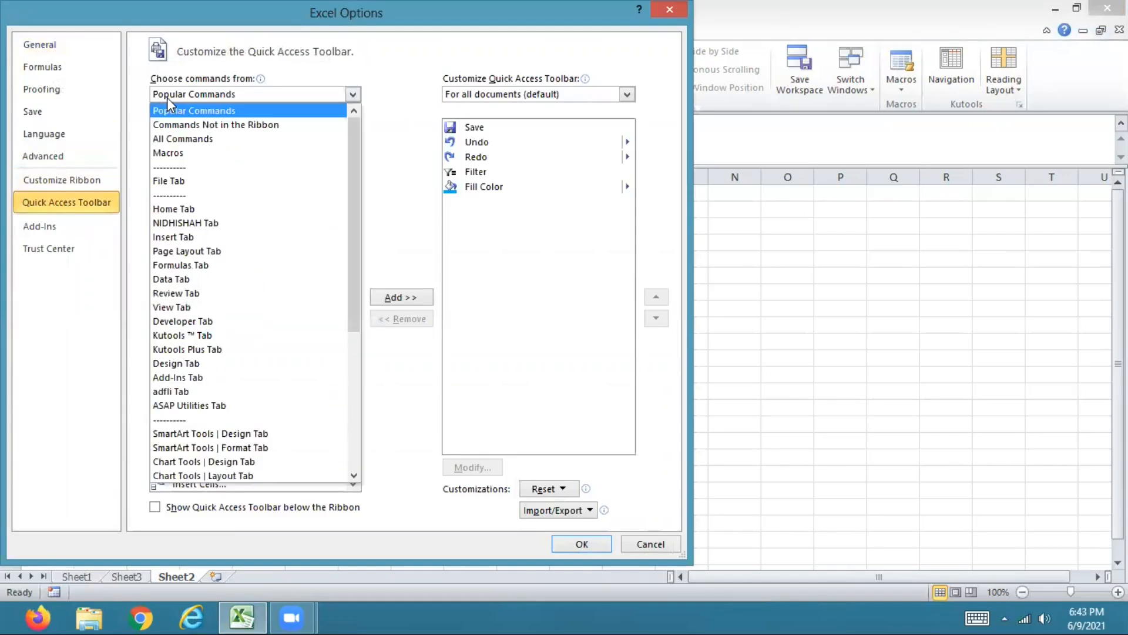
left_click(171, 152)
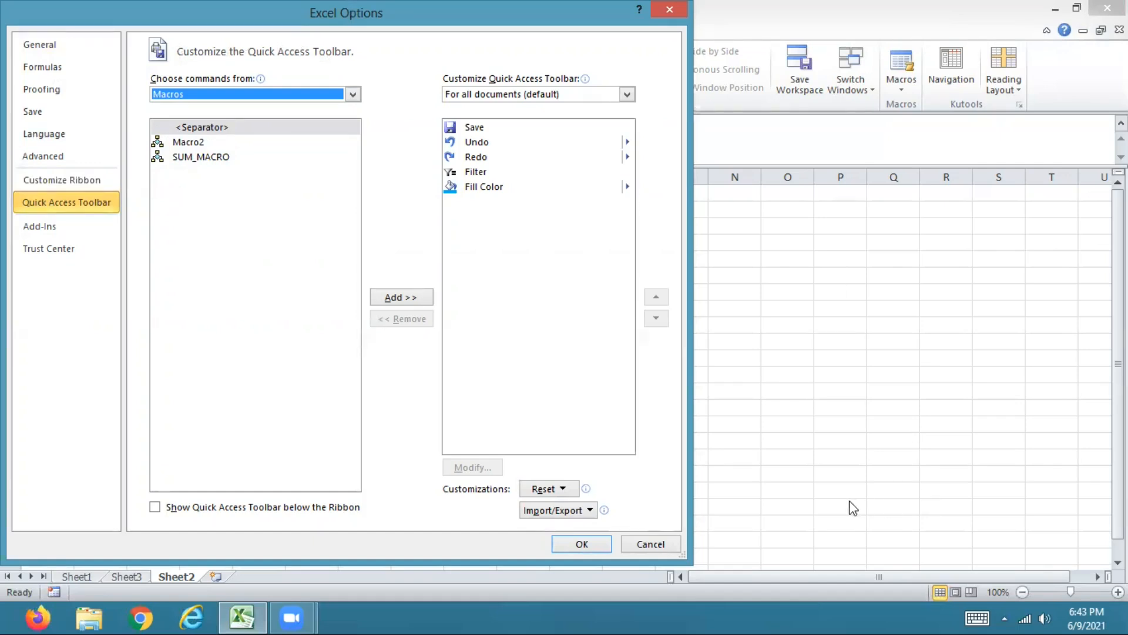
left_click(650, 544)
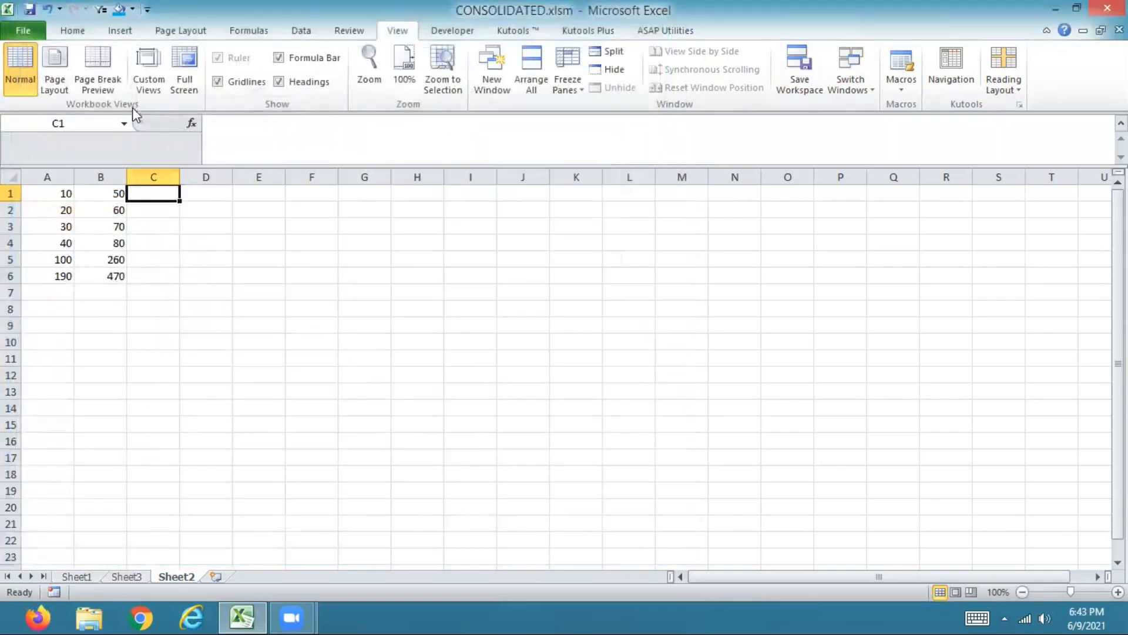
- Insert a 1" by 1" smiley face shape on Sheet2, with its upper-left corner in cell E6
left_click(120, 31)
left_click(175, 93)
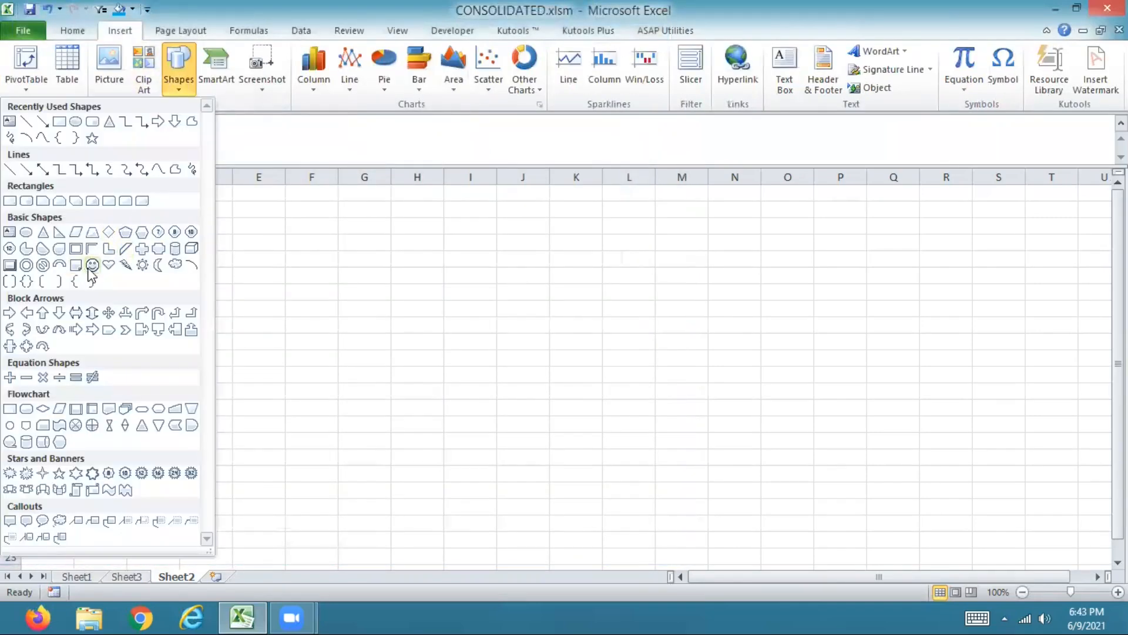
left_click(91, 266)
left_click(268, 286)
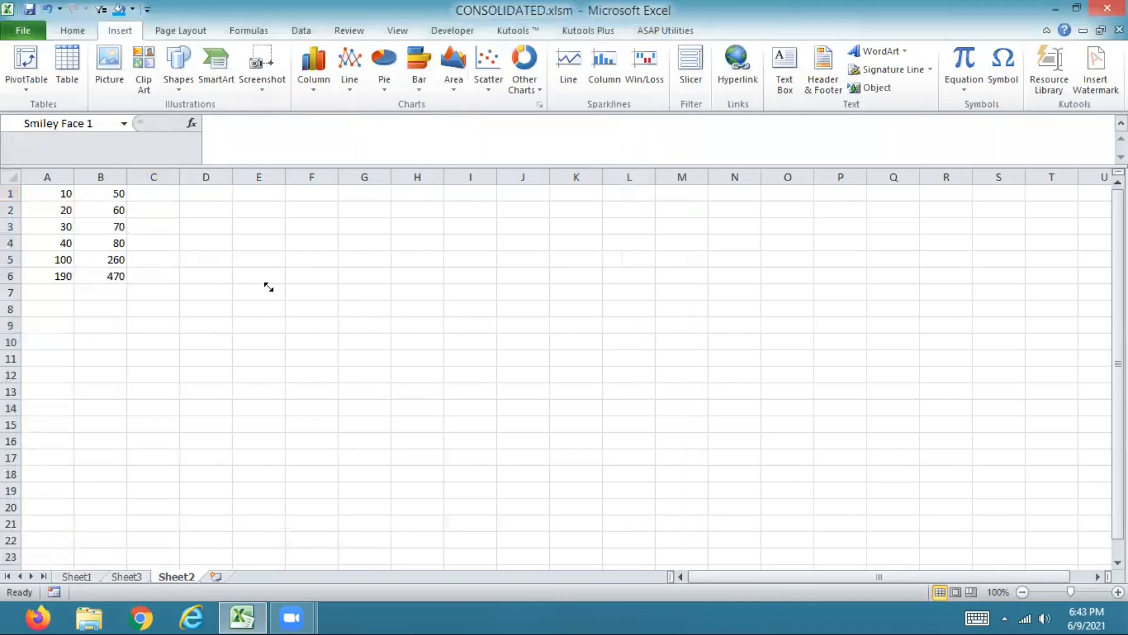
- Assign SUM_MACRO to the smiley face shape
right_click(268, 287)
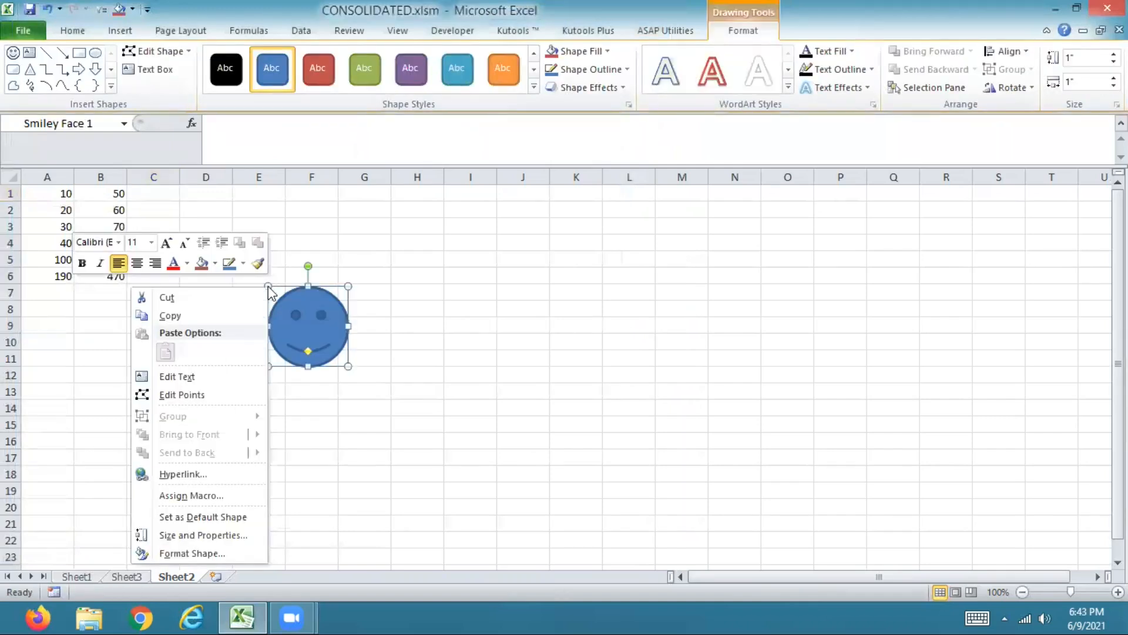
left_click(188, 495)
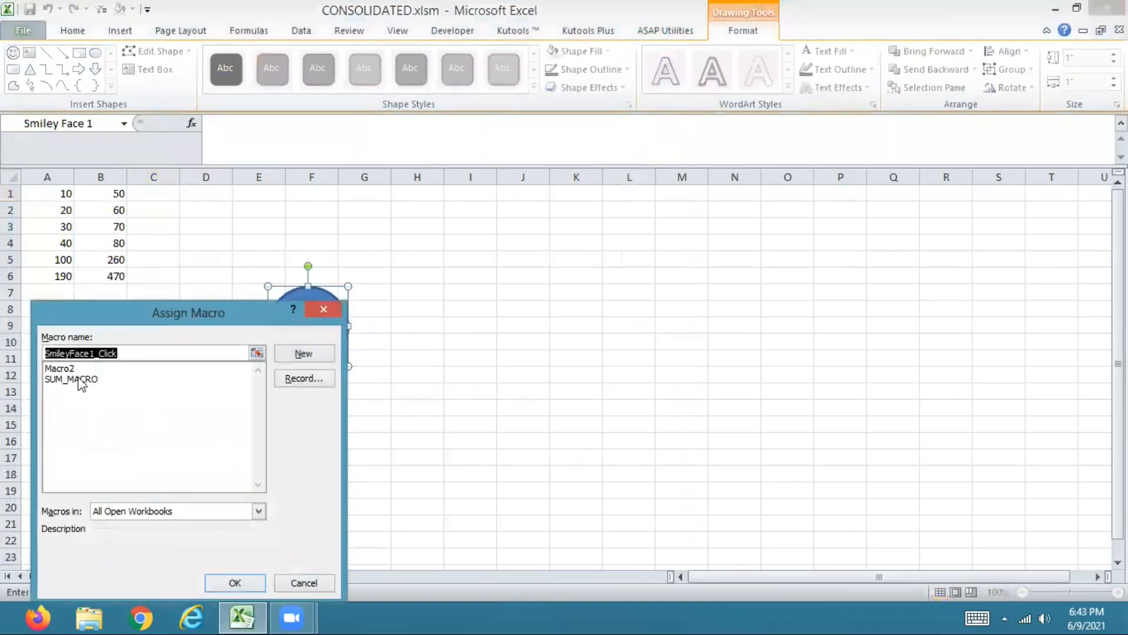
left_click(81, 380)
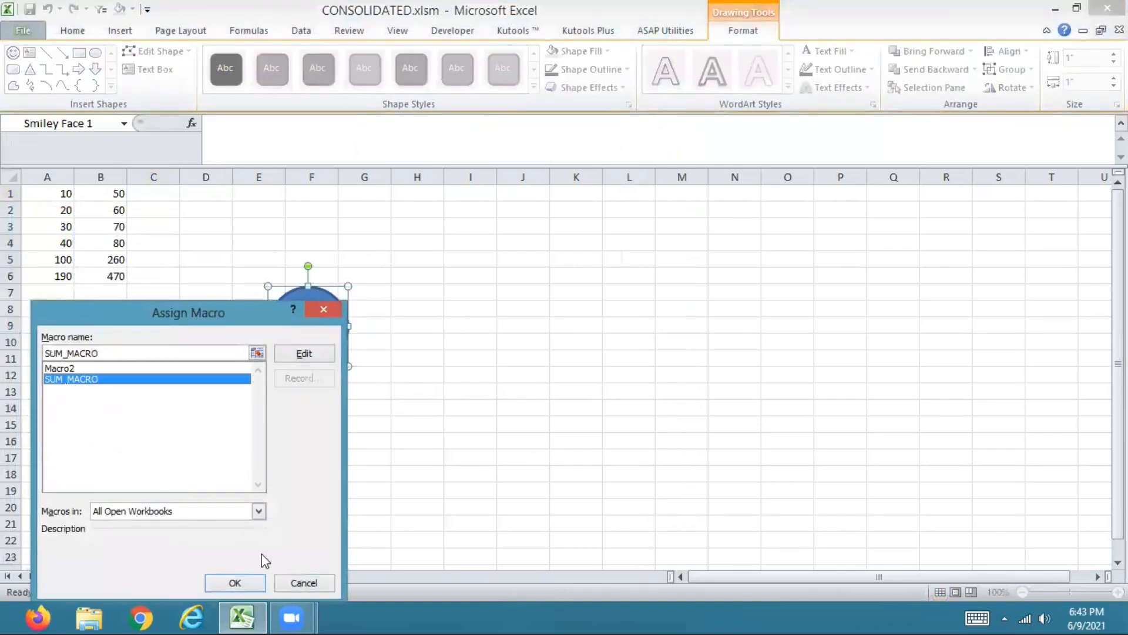
left_click(238, 582)
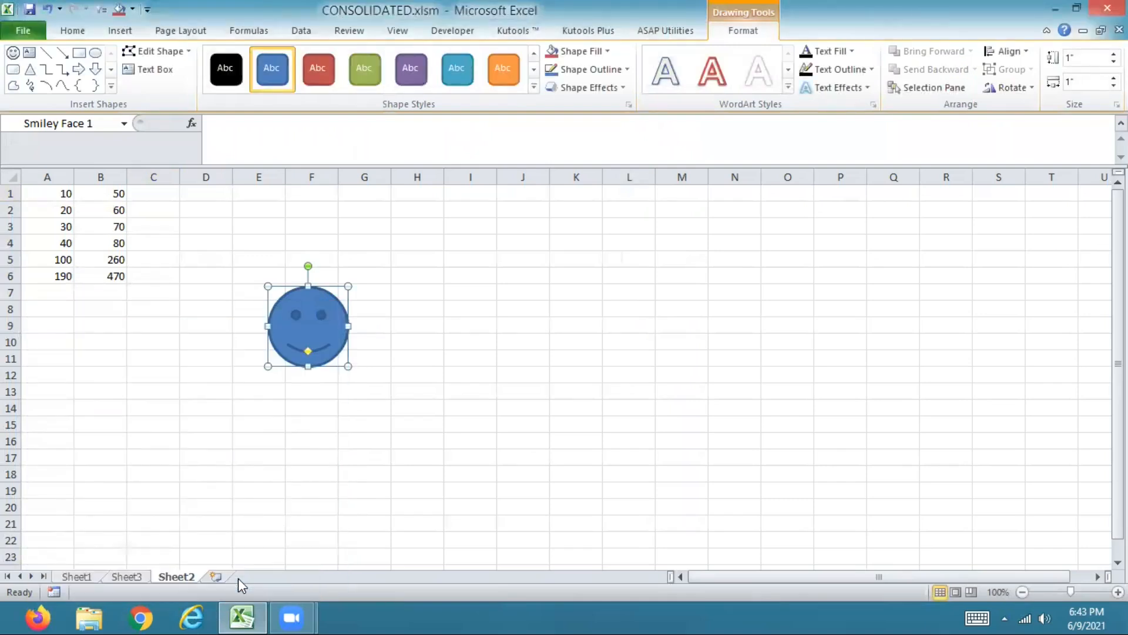
- Give the smiley face a glossy green shape style and 1 Point soft edges
left_click(504, 74)
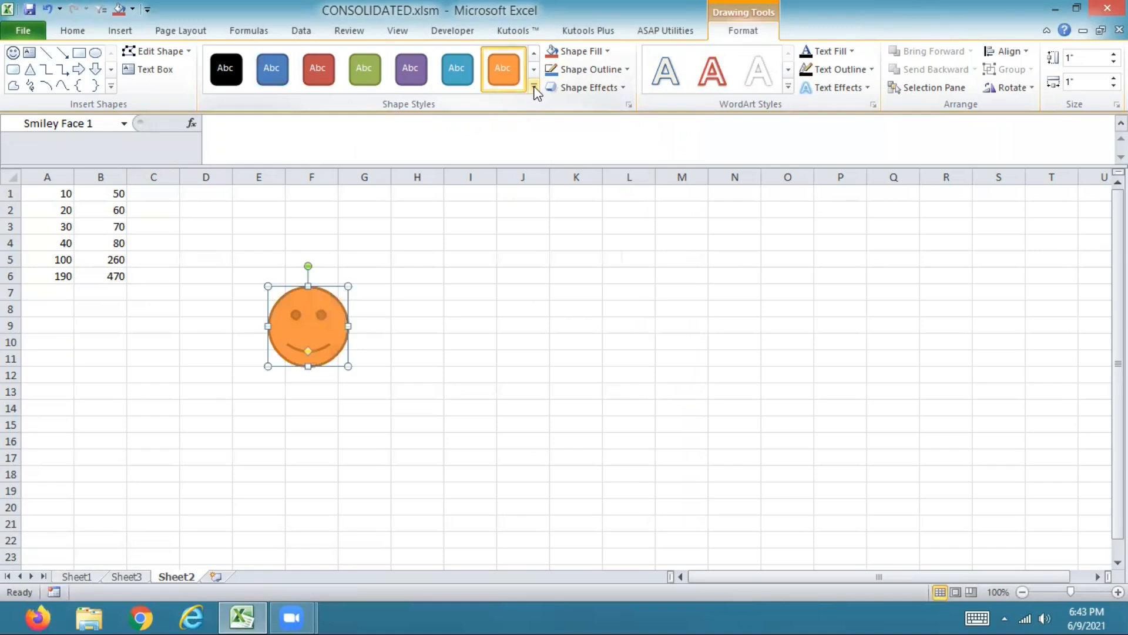
left_click(534, 87)
left_click(361, 259)
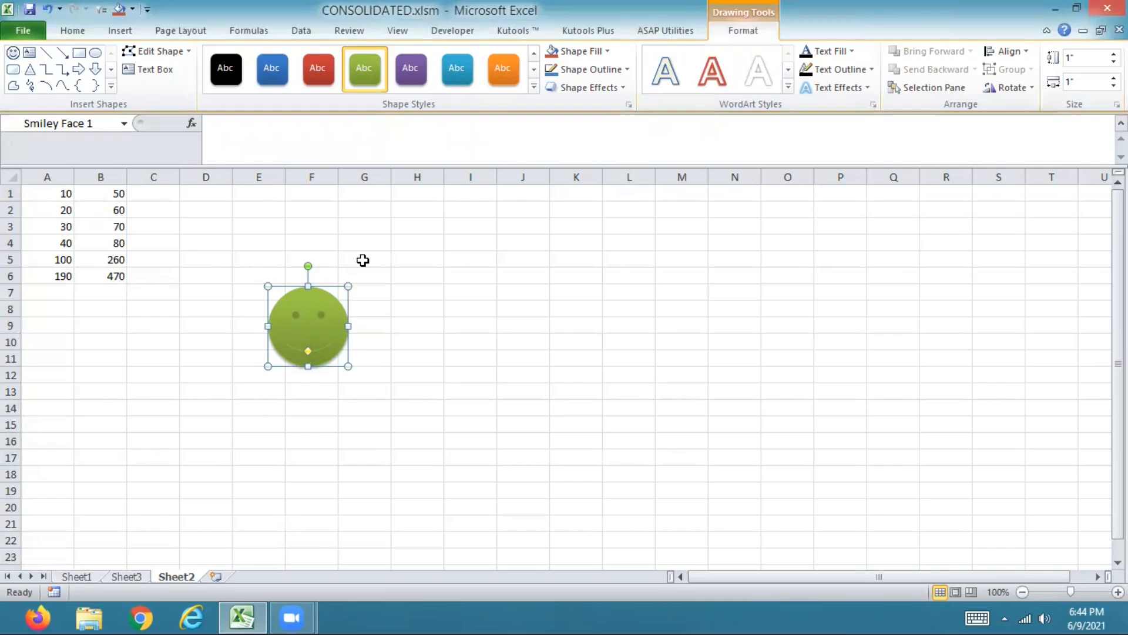
left_click(597, 89)
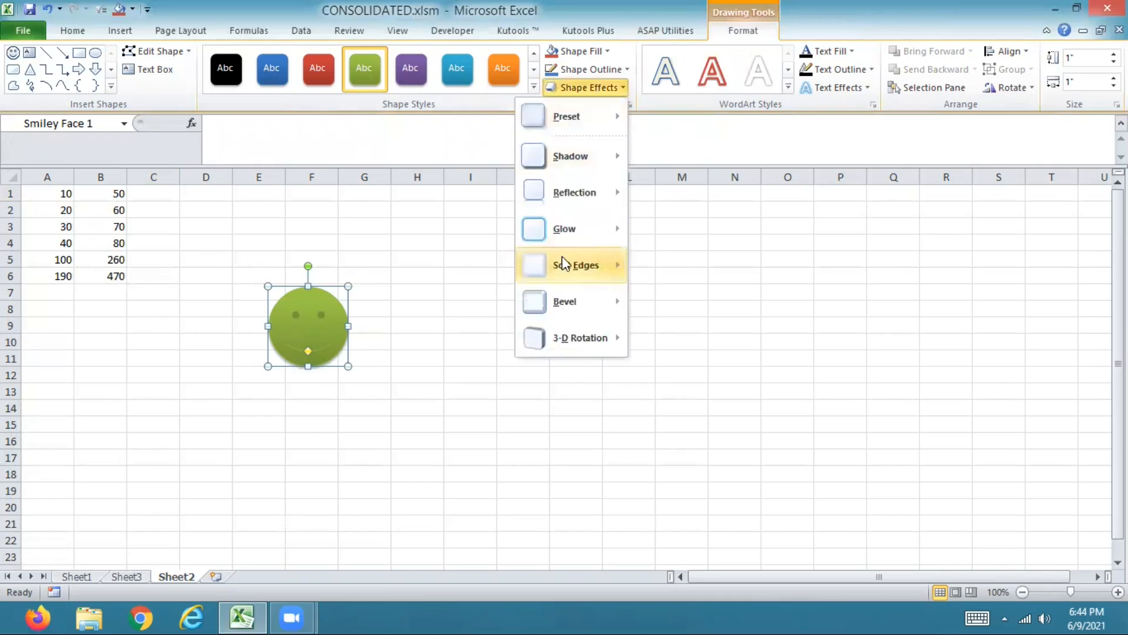
mouse_move(563, 263)
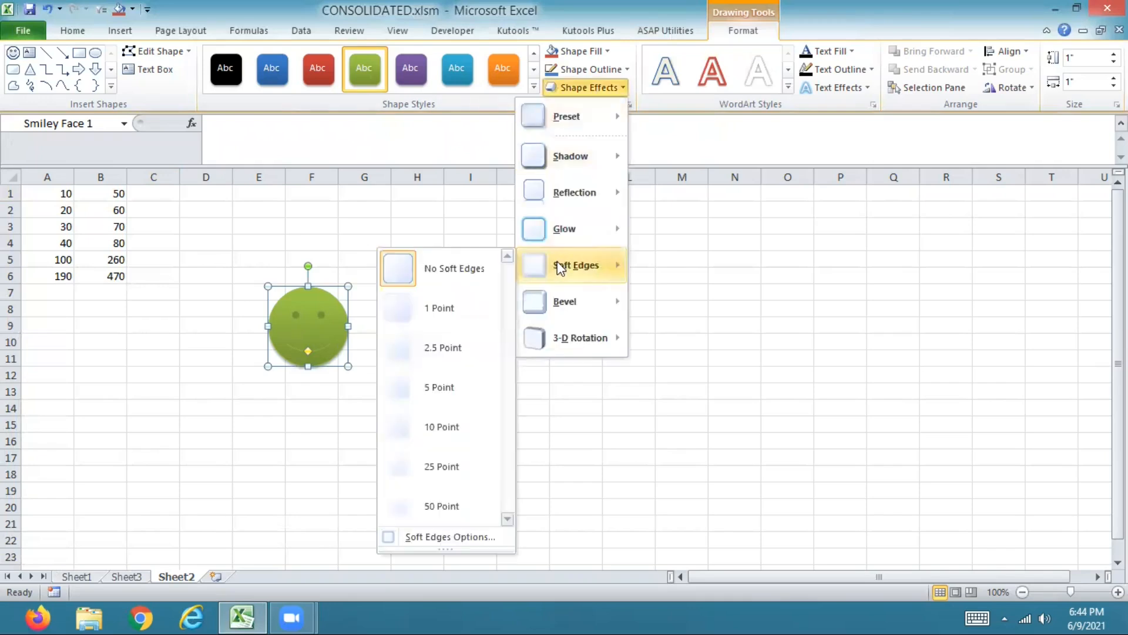
left_click(429, 316)
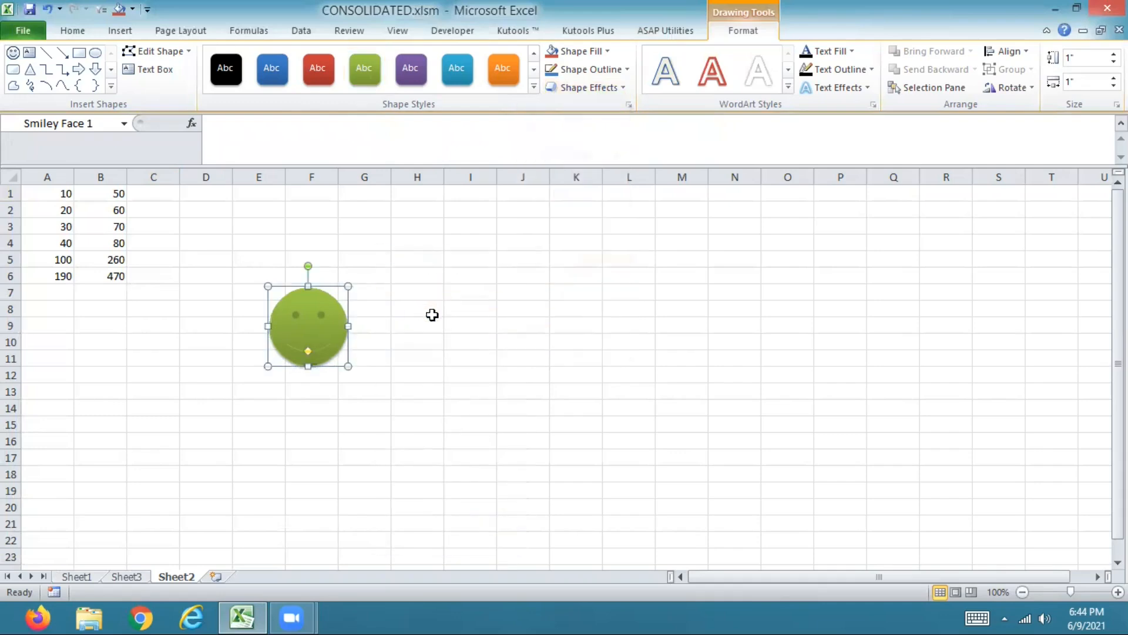
- Apply the last Parallel 3-D rotation preset to the smiley face and the plain green WordArt style for all text in the shape
left_click(594, 89)
mouse_move(554, 345)
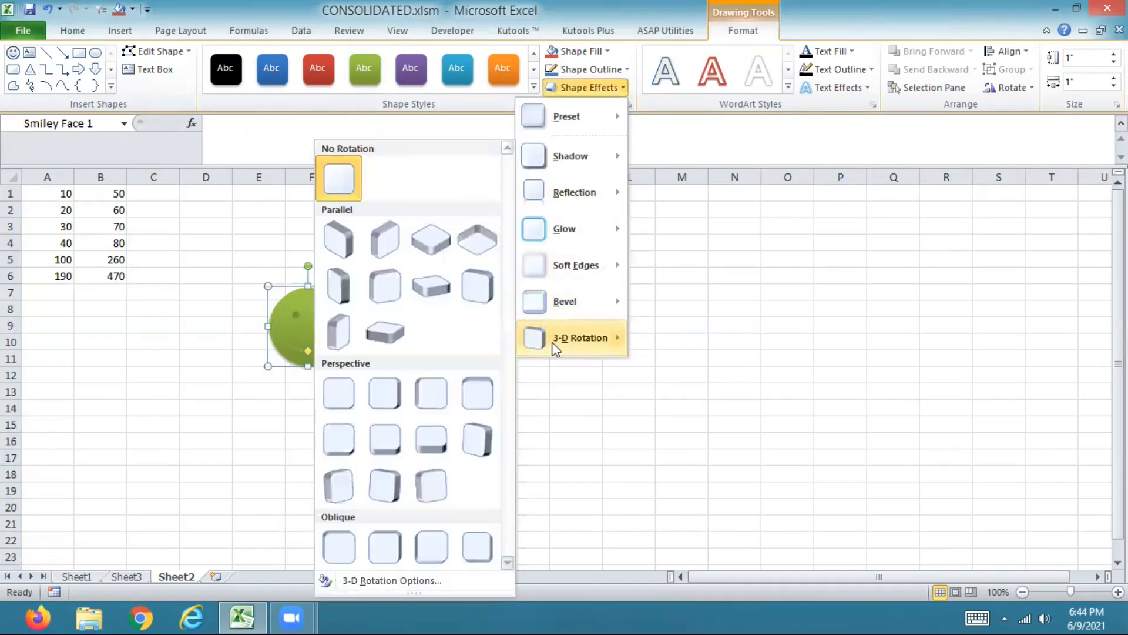
left_click(378, 332)
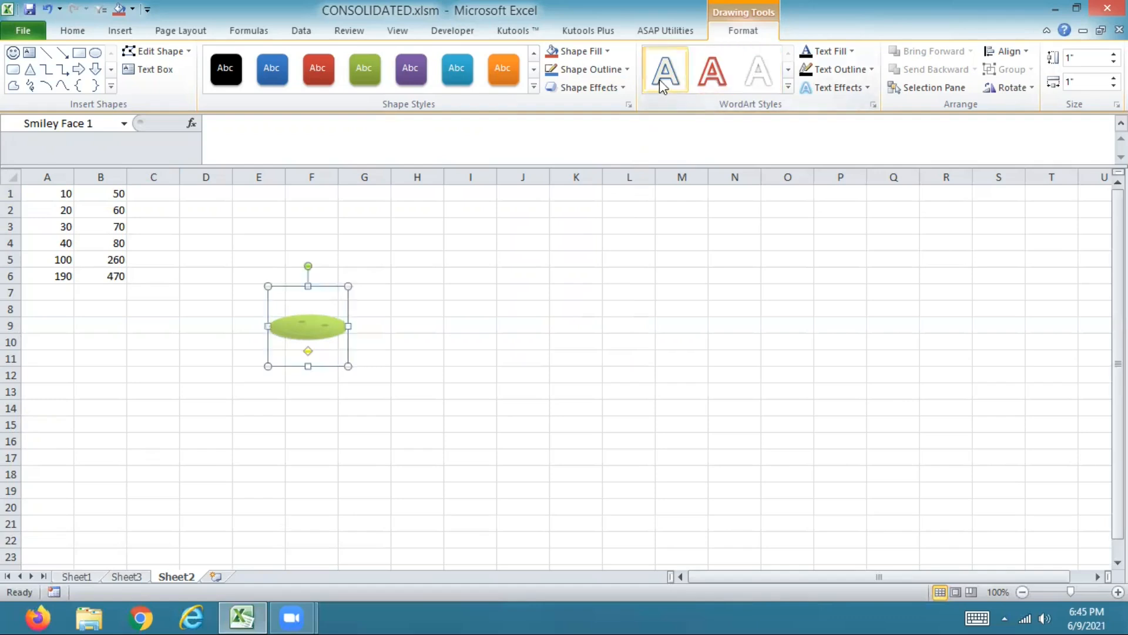
left_click(788, 87)
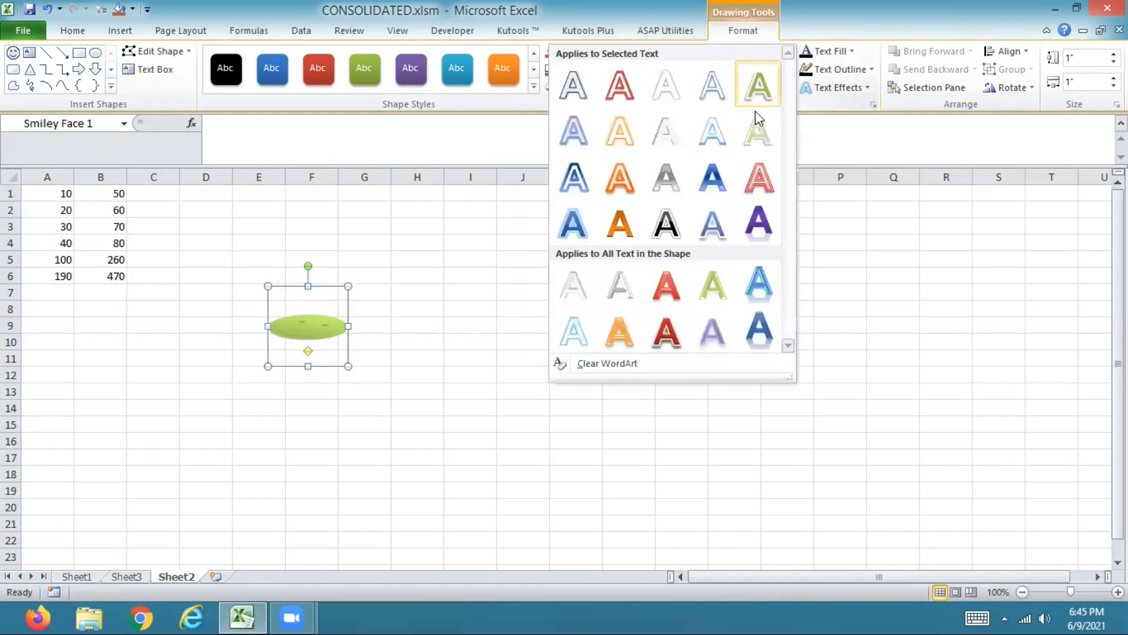
left_click(706, 276)
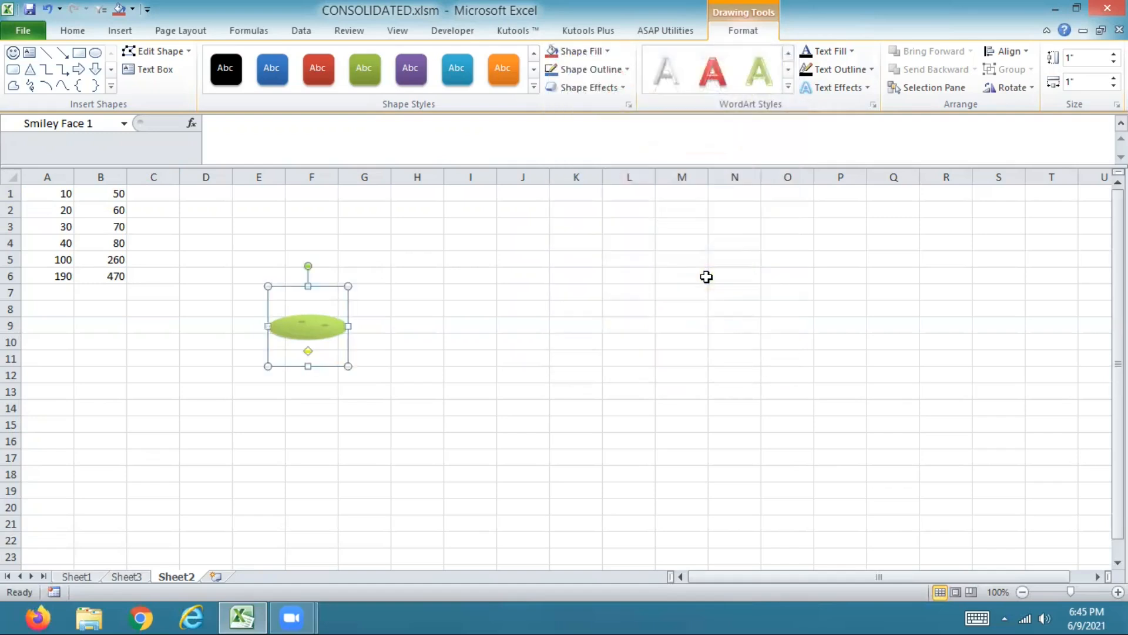